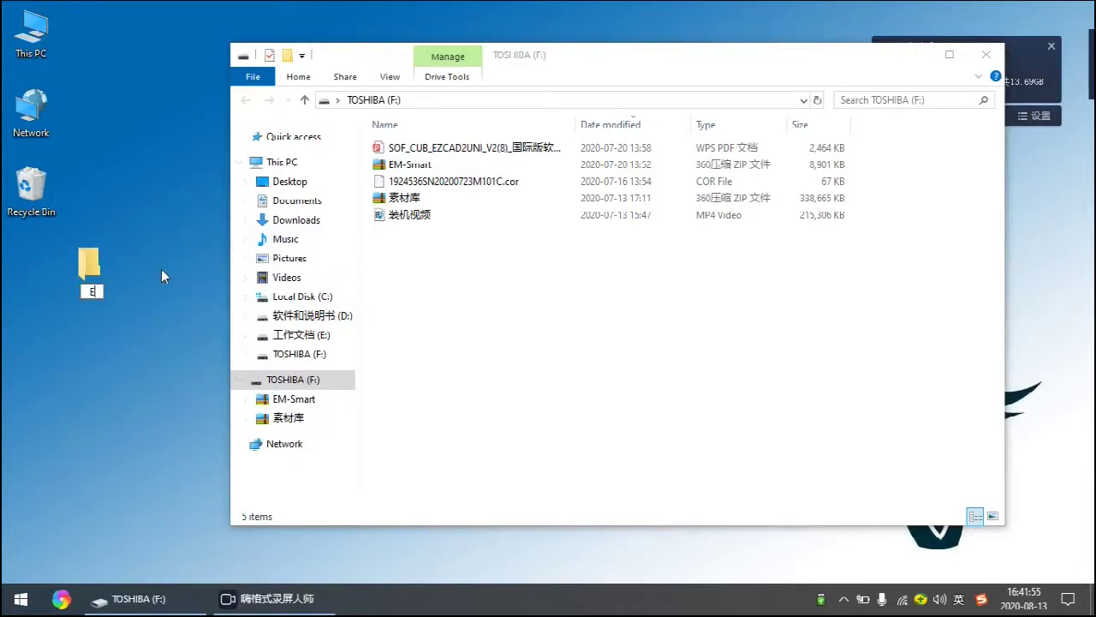
# Name the new desktop folder EM and place it directly below the Recycle Bin
pyautogui.press('Return')
pyautogui.moveTo(92, 266); pyautogui.dragTo(39, 270)
# Copy all the files from the TOSHIBA (F:) drive into the EM folder on the desktop
pyautogui.click(474, 245)
pyautogui.moveTo(509, 242); pyautogui.dragTo(429, 153)
pyautogui.rightClick(428, 151)
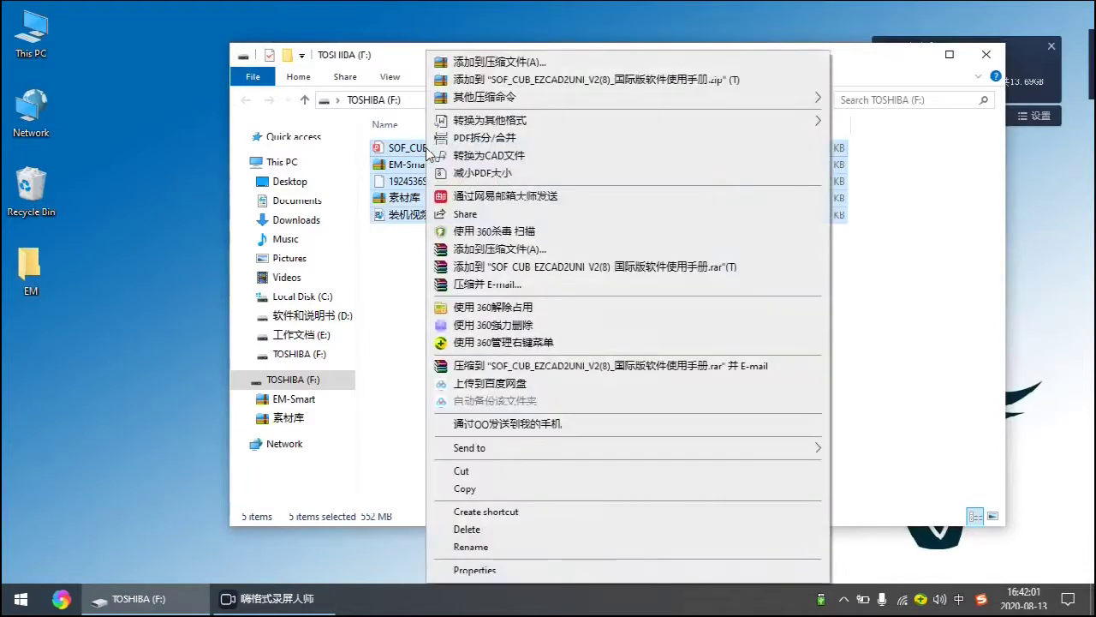
pyautogui.click(465, 490)
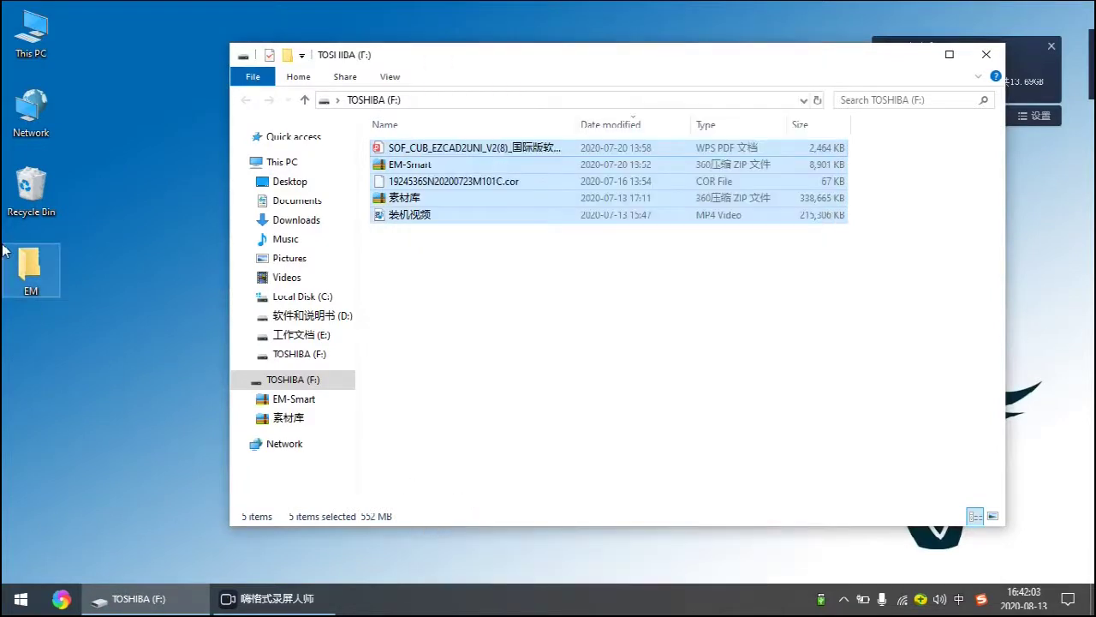
pyautogui.click(24, 267)
pyautogui.doubleClick(24, 267)
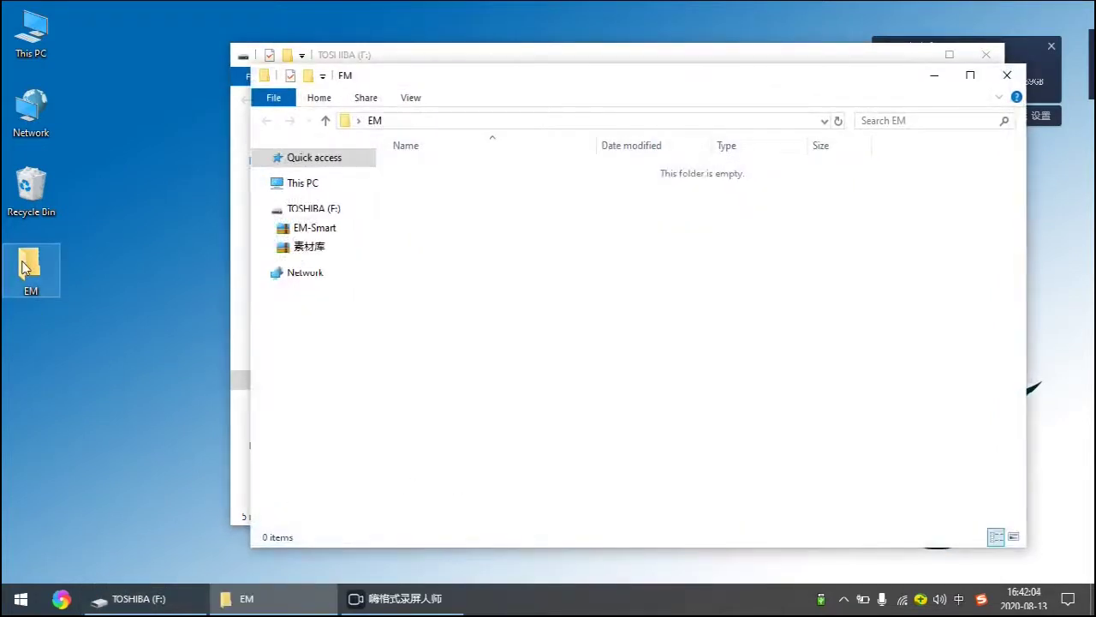
pyautogui.rightClick(497, 257)
pyautogui.click(531, 364)
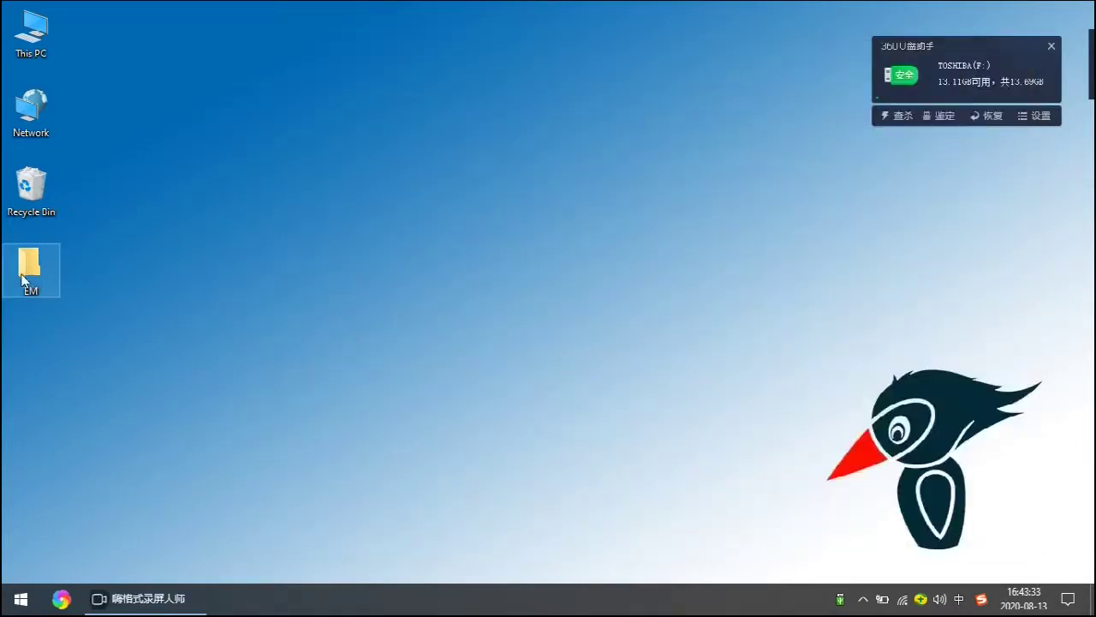
# Extract the EM-Smart archive in the desktop EM folder into its own EM-Smart subfolder
pyautogui.doubleClick(24, 276)
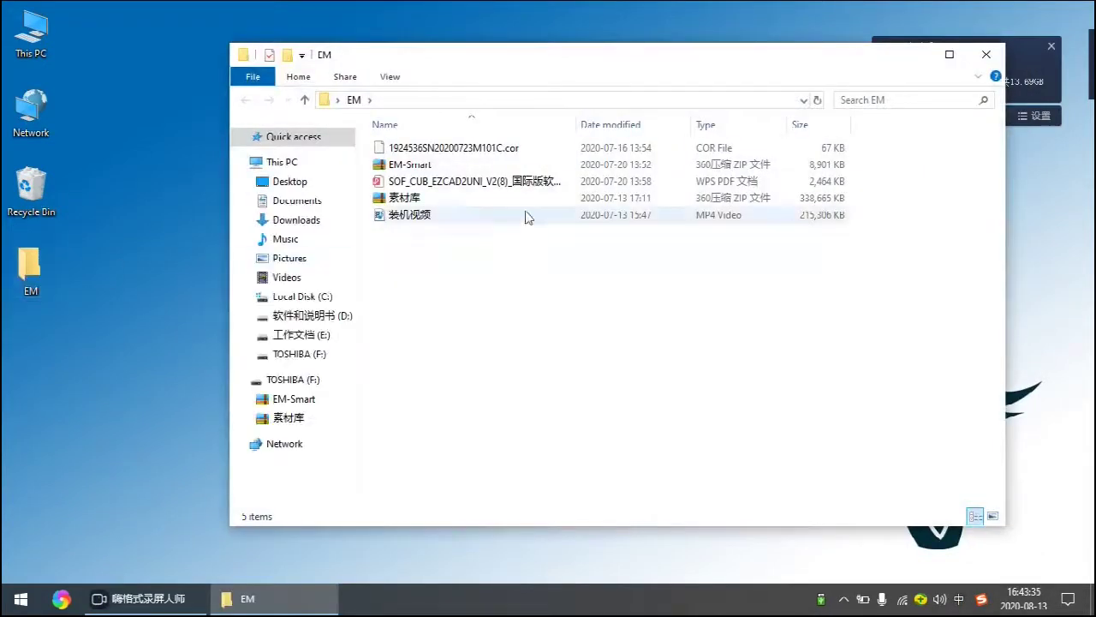
pyautogui.rightClick(505, 170)
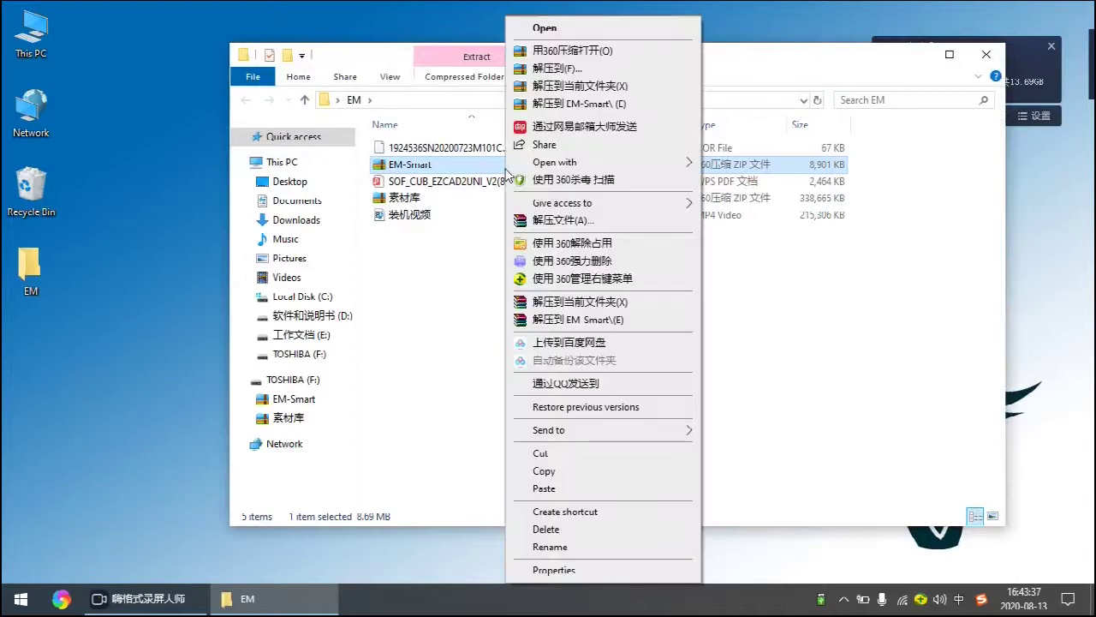
pyautogui.click(552, 104)
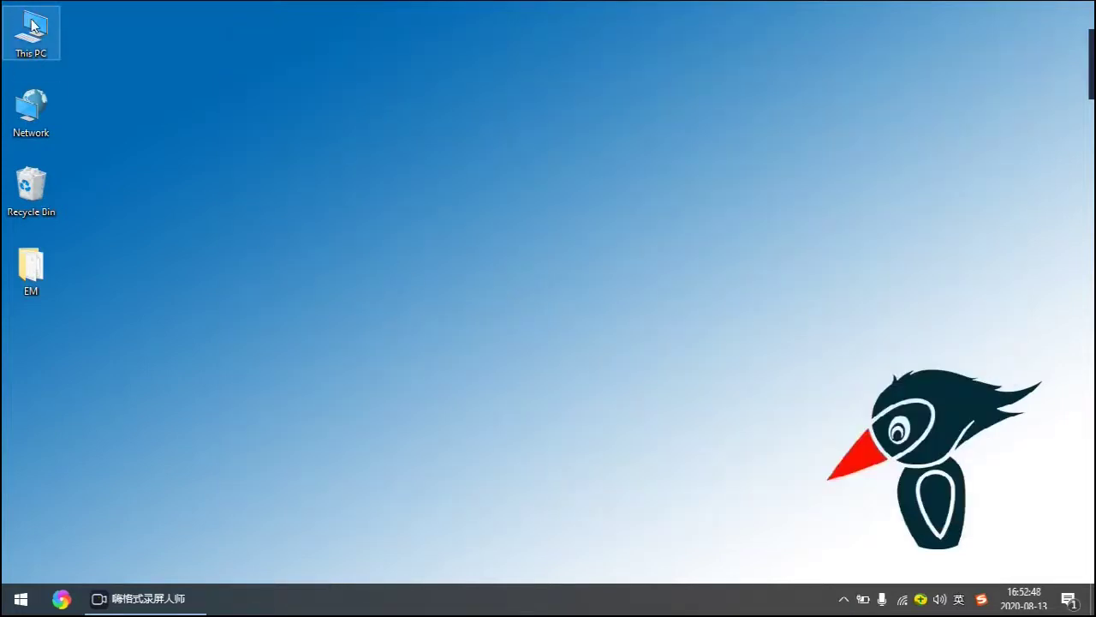
# Open Device Manager within Computer Management and start a driver update for the USBLMCV2 device
pyautogui.rightClick(33, 26)
pyautogui.click(57, 68)
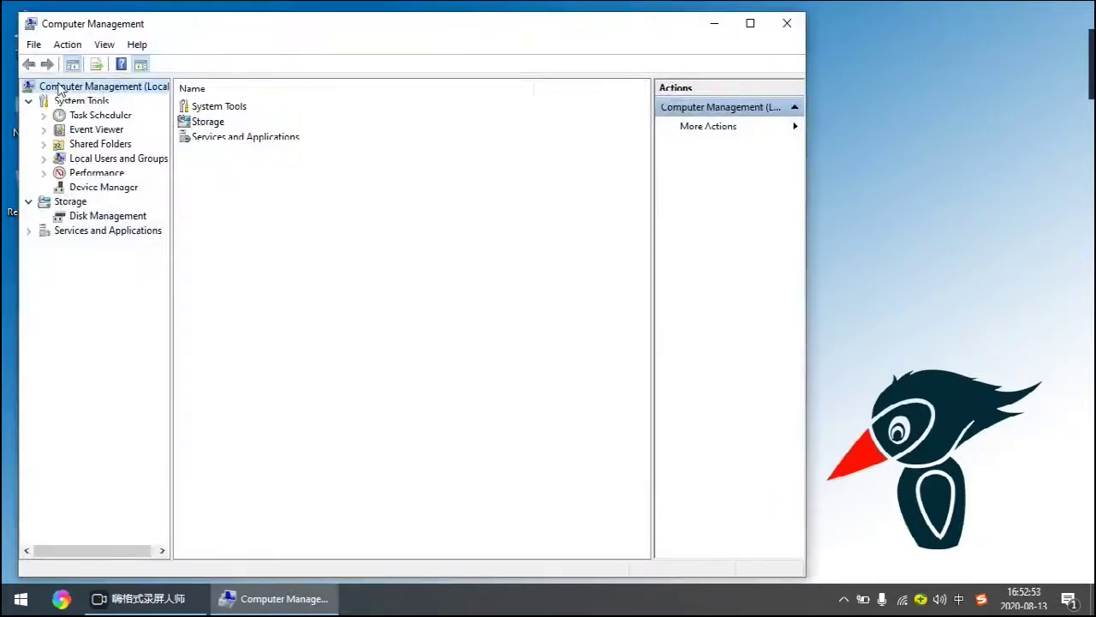
pyautogui.click(77, 187)
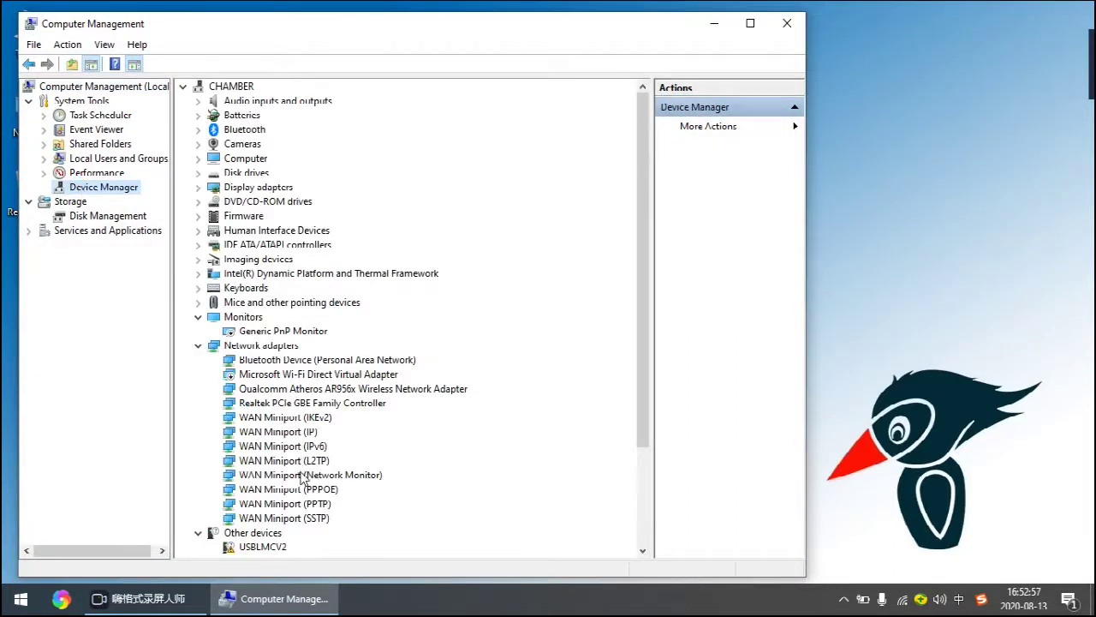
pyautogui.scroll(-3, 301, 467)
pyautogui.click(275, 418)
pyautogui.rightClick(275, 418)
pyautogui.click(301, 423)
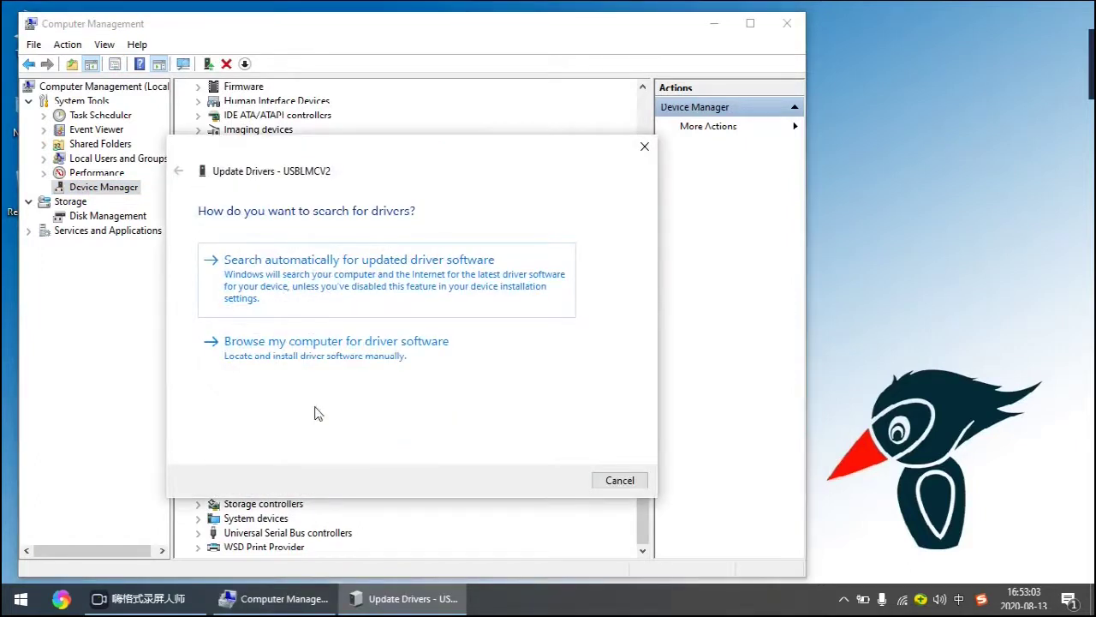
# Install the device driver manually from the desktop folder EM\EM-Smart and close the update wizard
pyautogui.click(370, 355)
pyautogui.click(543, 272)
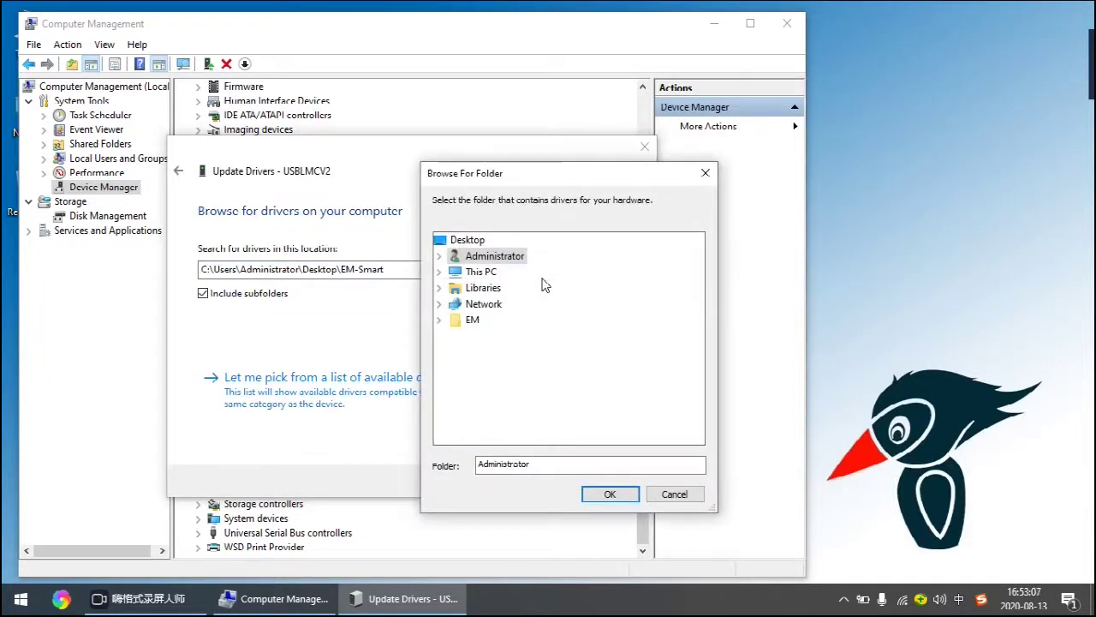
pyautogui.click(477, 242)
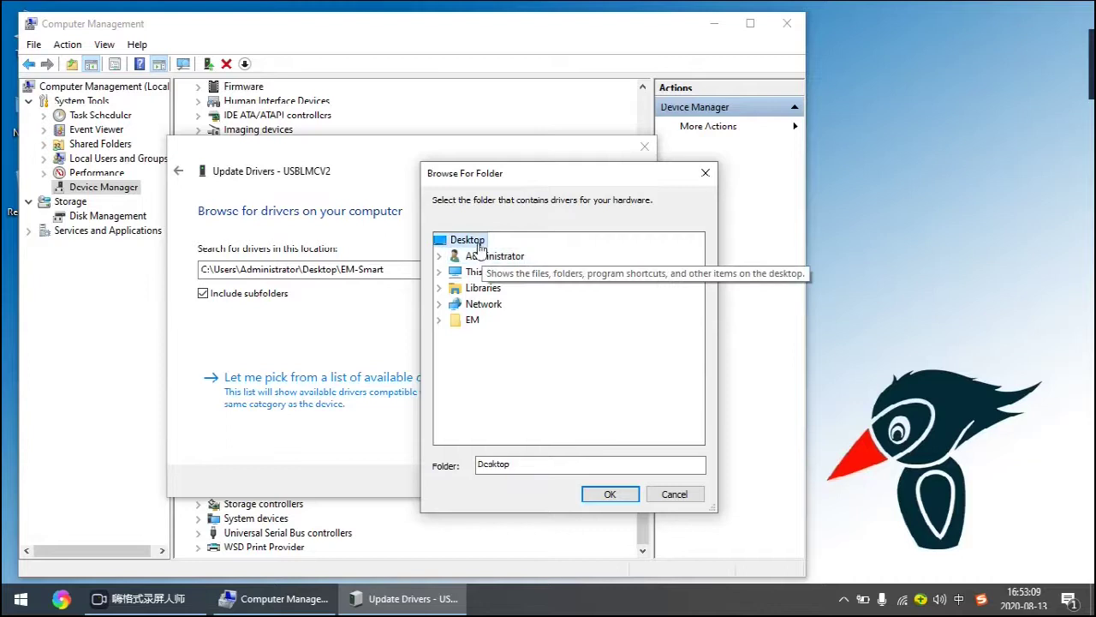
pyautogui.doubleClick(469, 321)
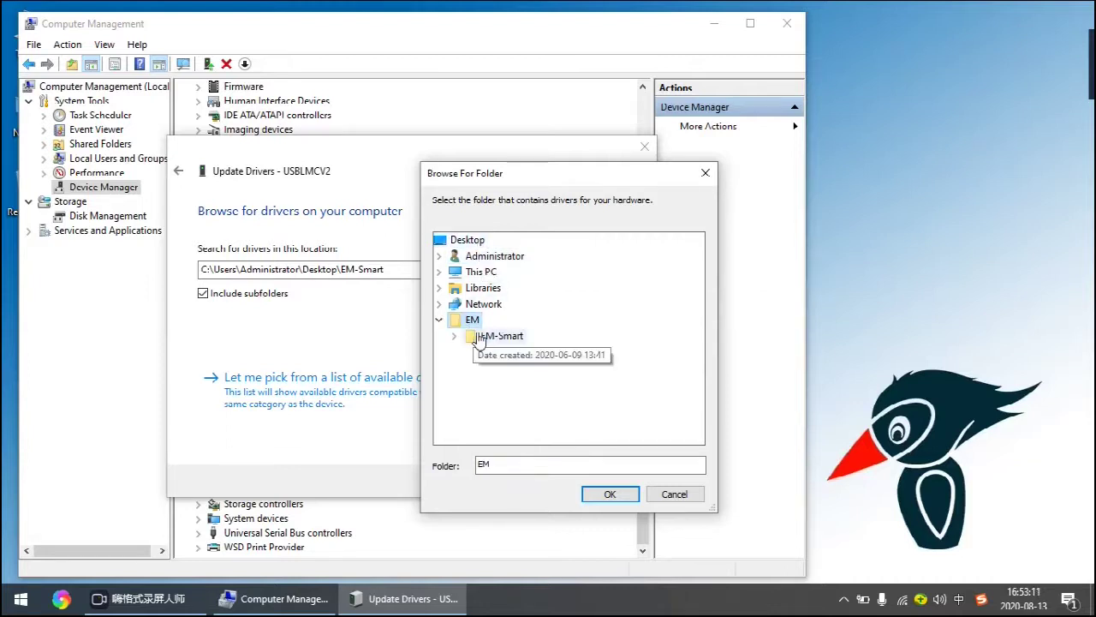
pyautogui.doubleClick(500, 335)
pyautogui.click(610, 495)
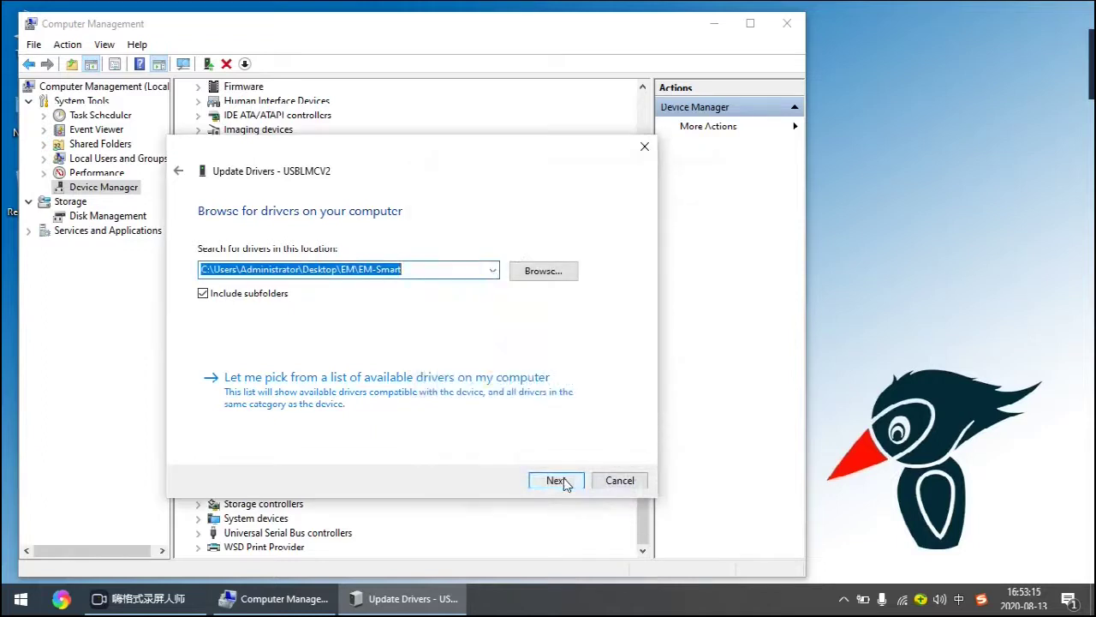
pyautogui.click(557, 480)
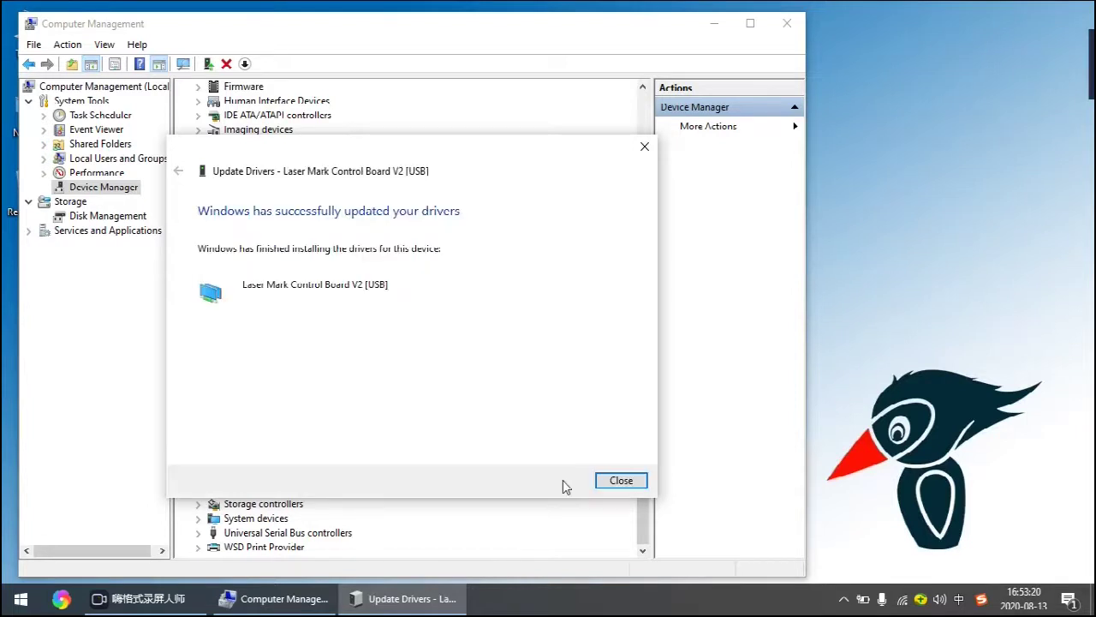
pyautogui.click(618, 481)
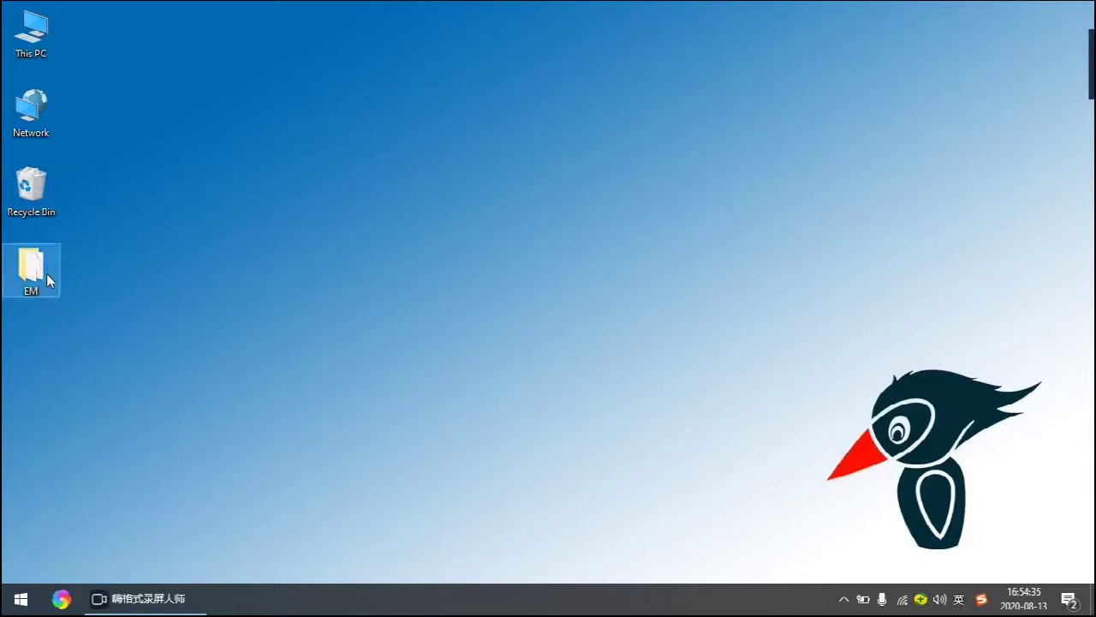
# Create a desktop shortcut to the EM-Smart application in the EM-Smart(20191219) -Lite folder inside EM\EM-Smart
pyautogui.doubleClick(46, 273)
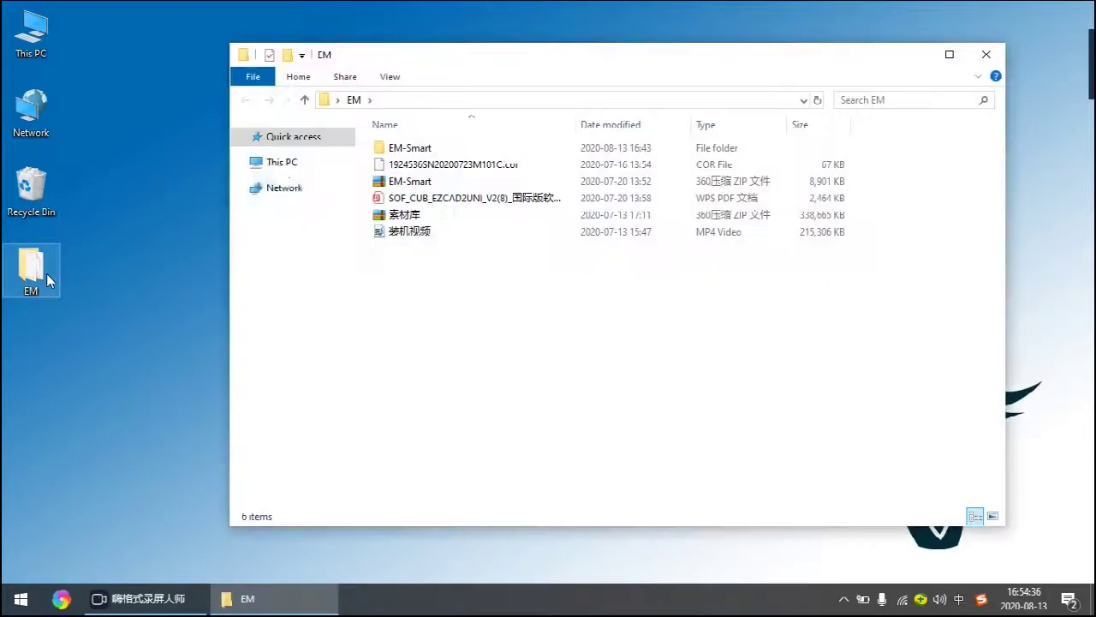
pyautogui.doubleClick(470, 149)
pyautogui.doubleClick(467, 181)
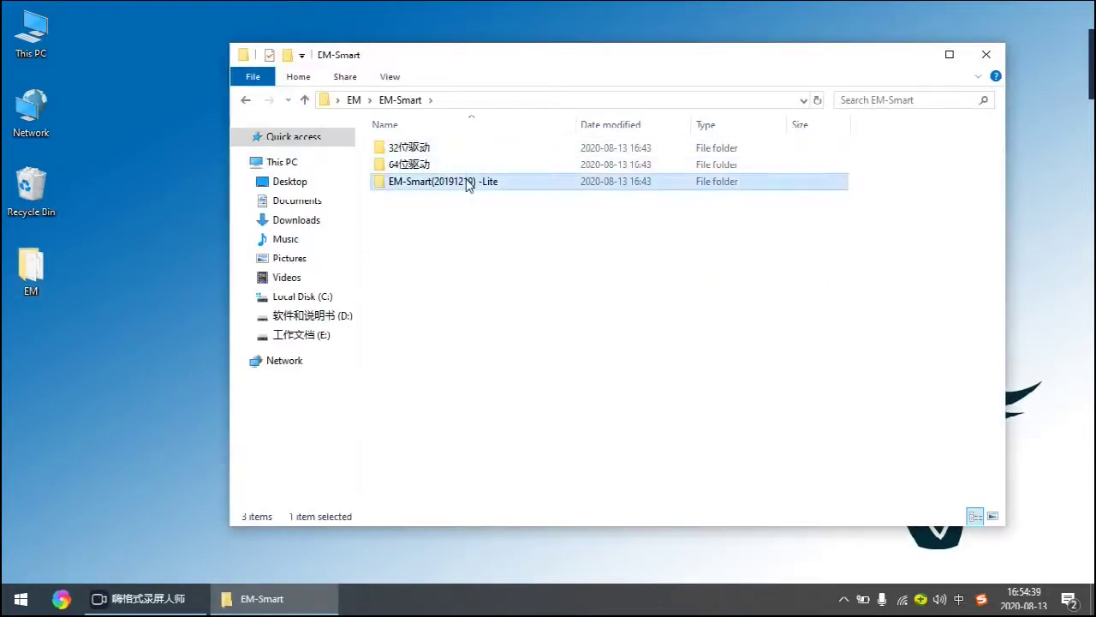
pyautogui.scroll(-1, 467, 184)
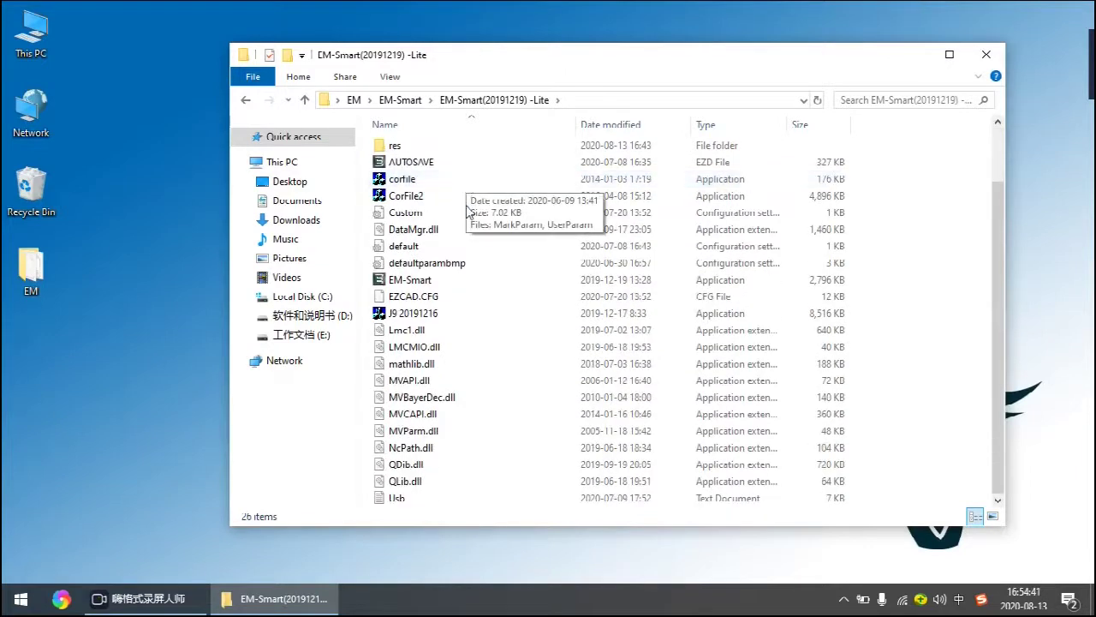
pyautogui.click(452, 279)
pyautogui.rightClick(454, 283)
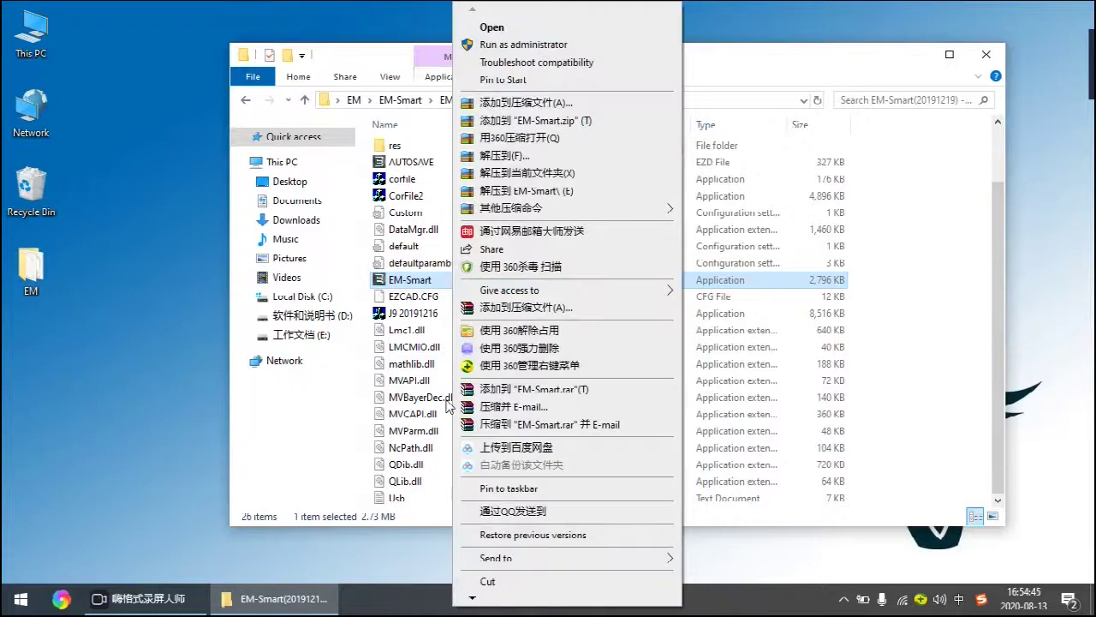
pyautogui.moveTo(597, 567)
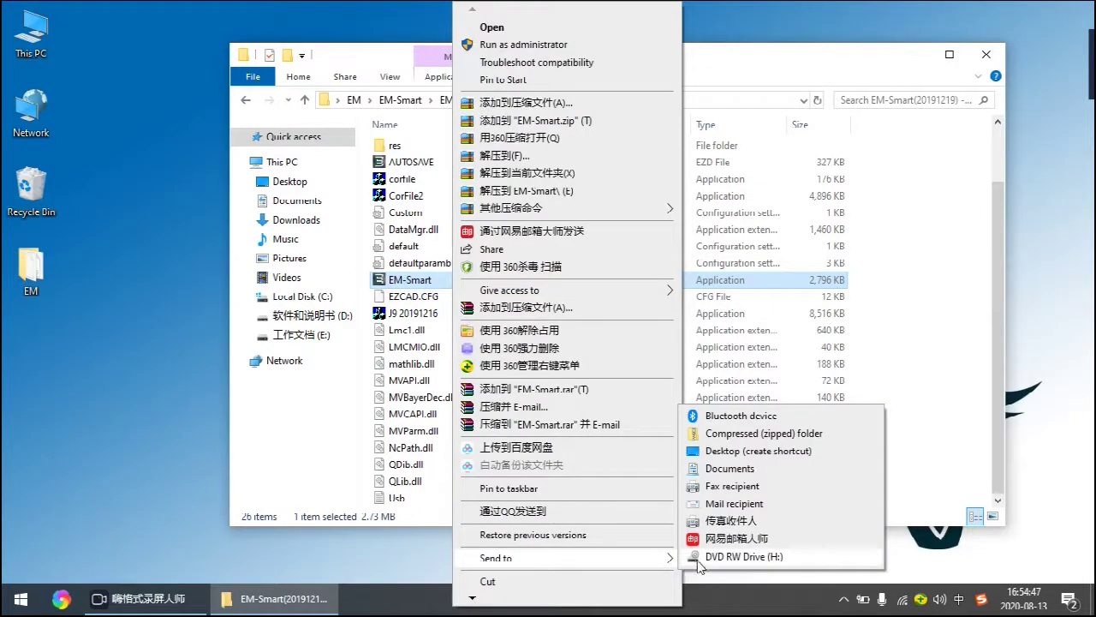
pyautogui.click(754, 458)
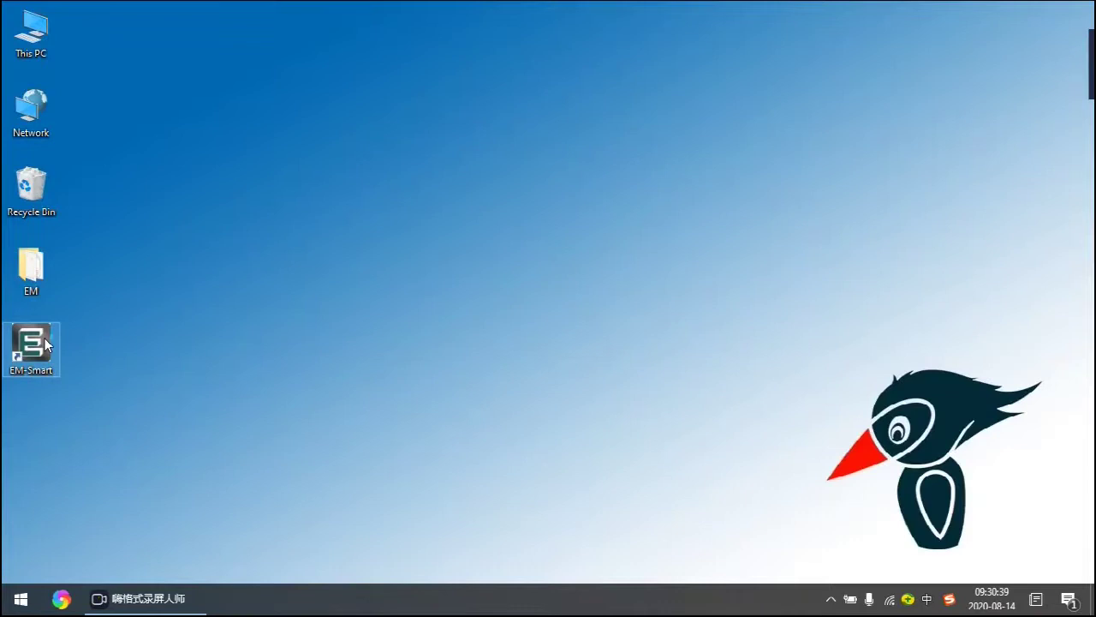
# Launch EM-Smart and load 1924536SN20200723M101C.cor from the desktop EM folder as the field correction file
pyautogui.doubleClick(44, 338)
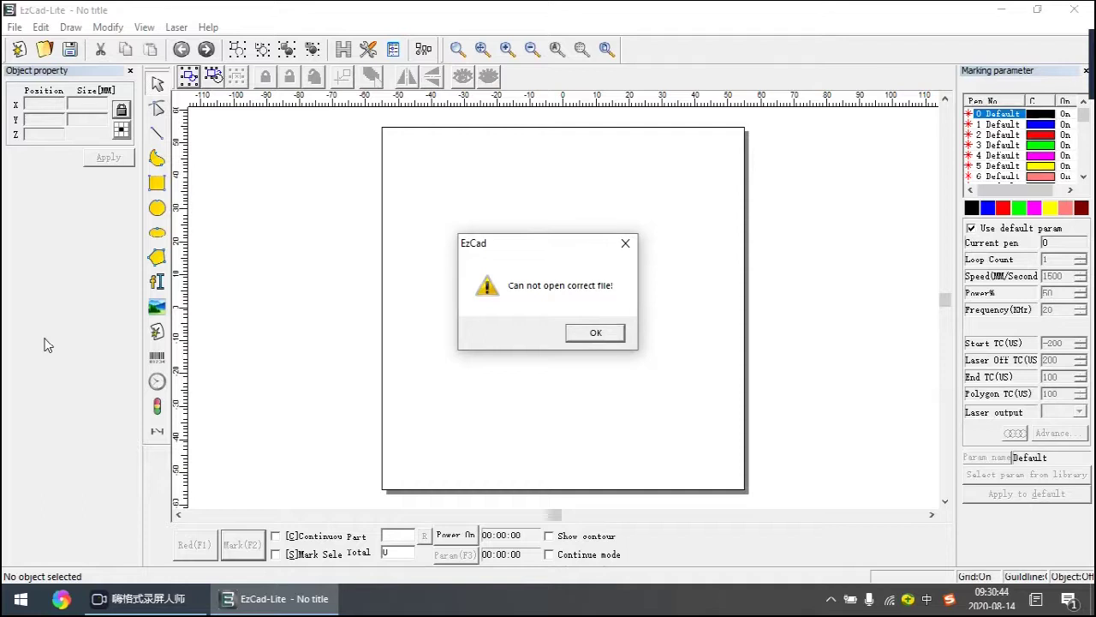
pyautogui.click(608, 339)
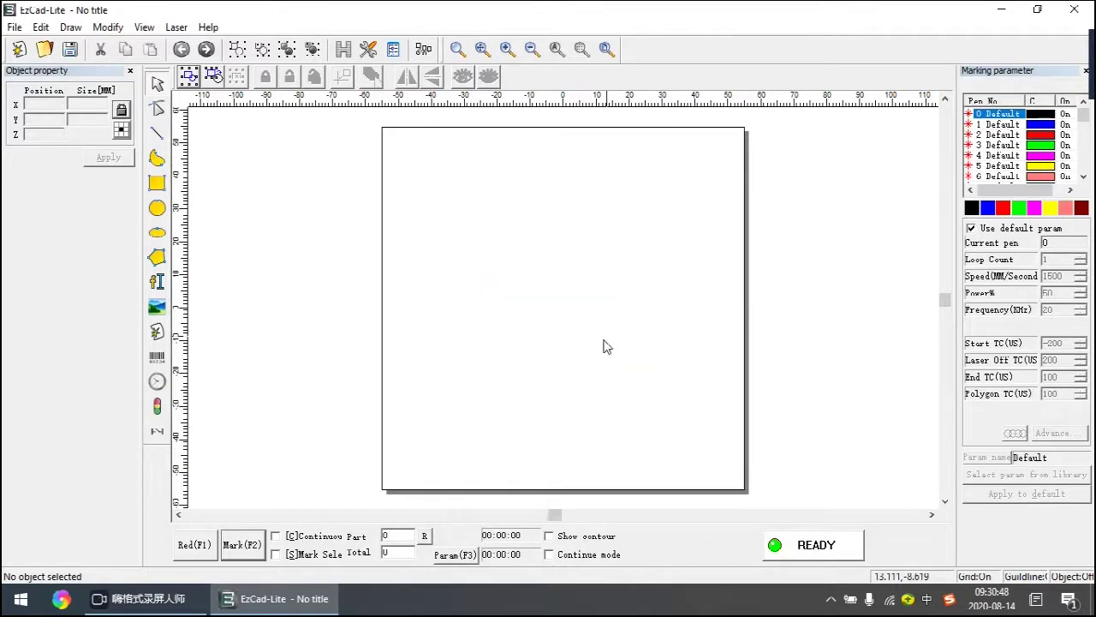
pyautogui.click(457, 554)
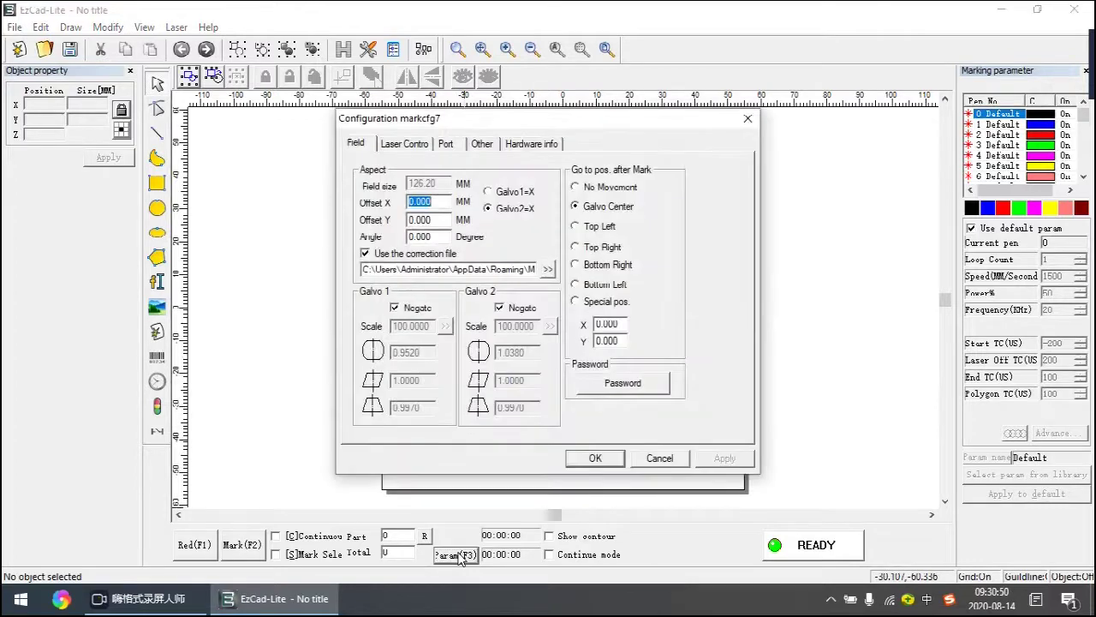
pyautogui.click(549, 272)
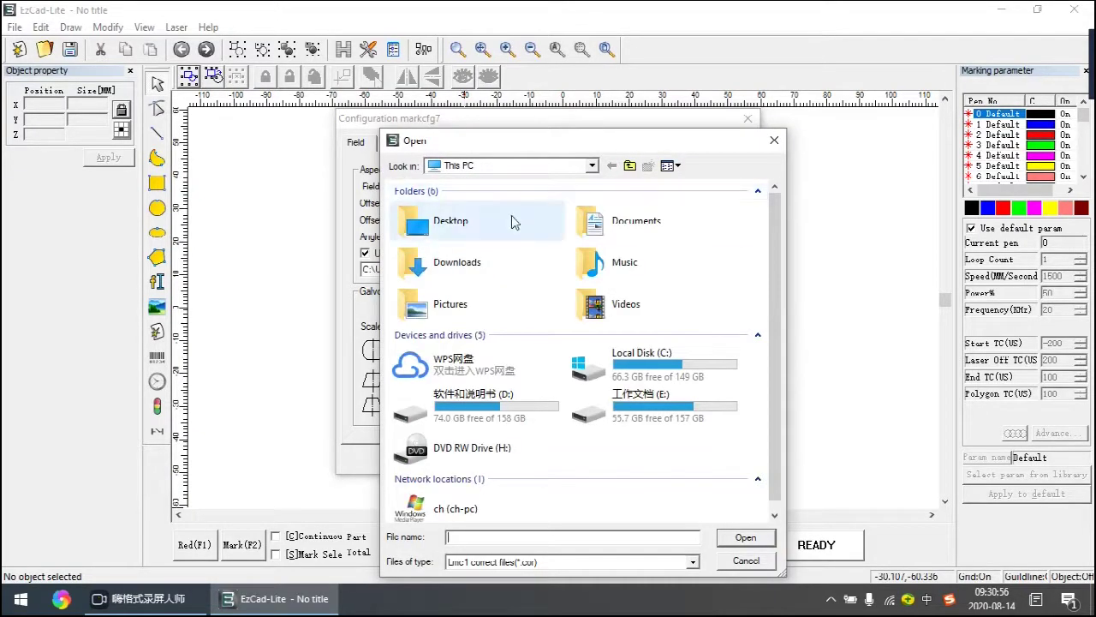
pyautogui.doubleClick(512, 220)
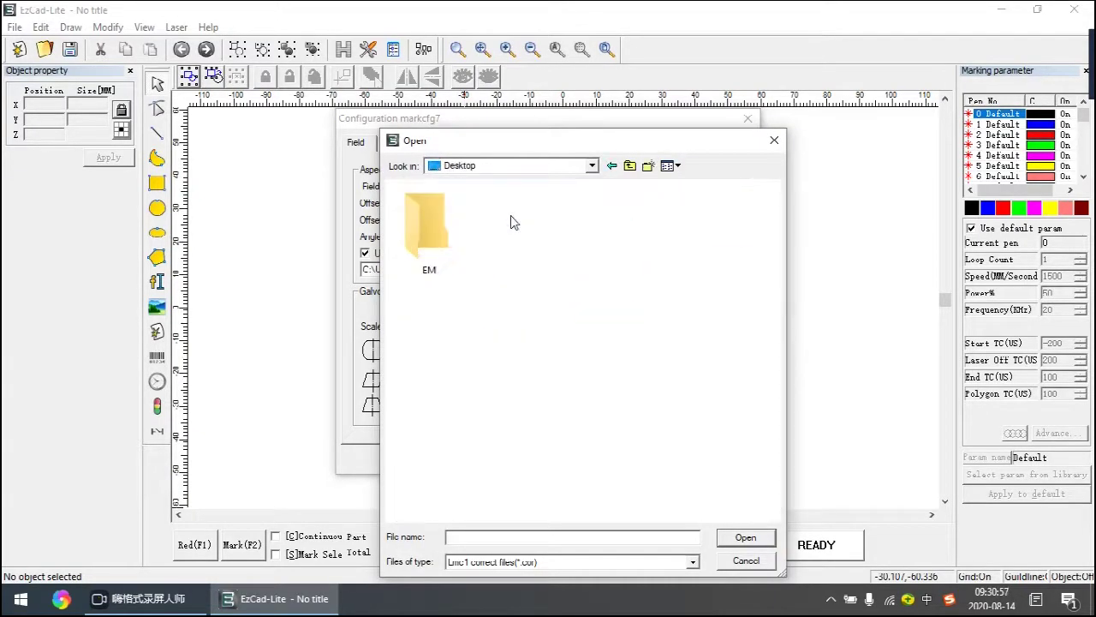
pyautogui.doubleClick(435, 223)
pyautogui.click(435, 221)
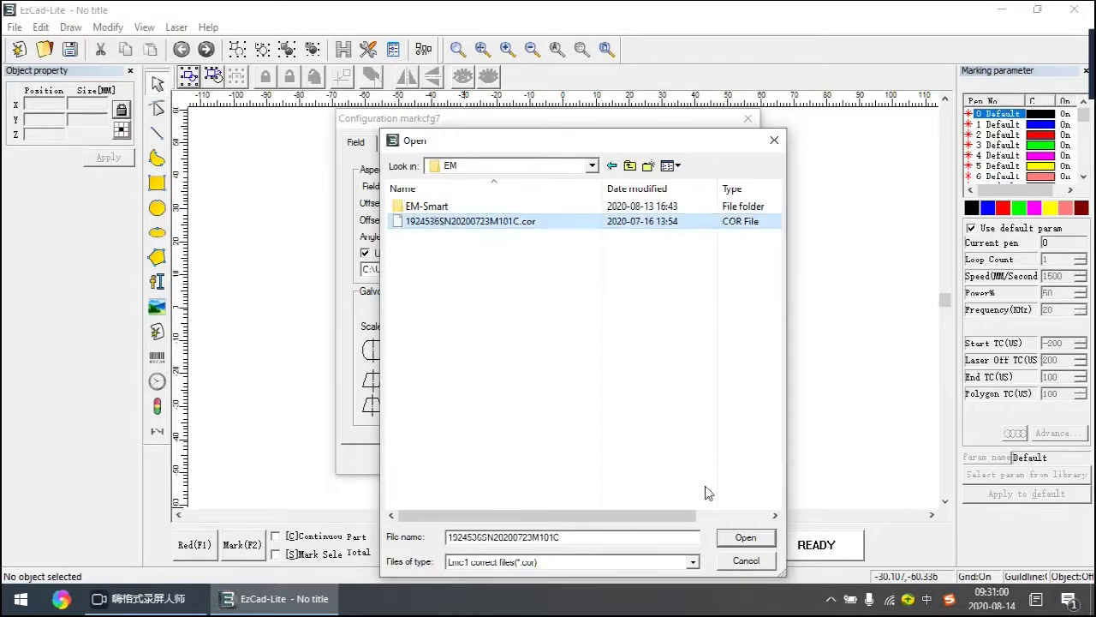
pyautogui.click(735, 540)
pyautogui.click(595, 457)
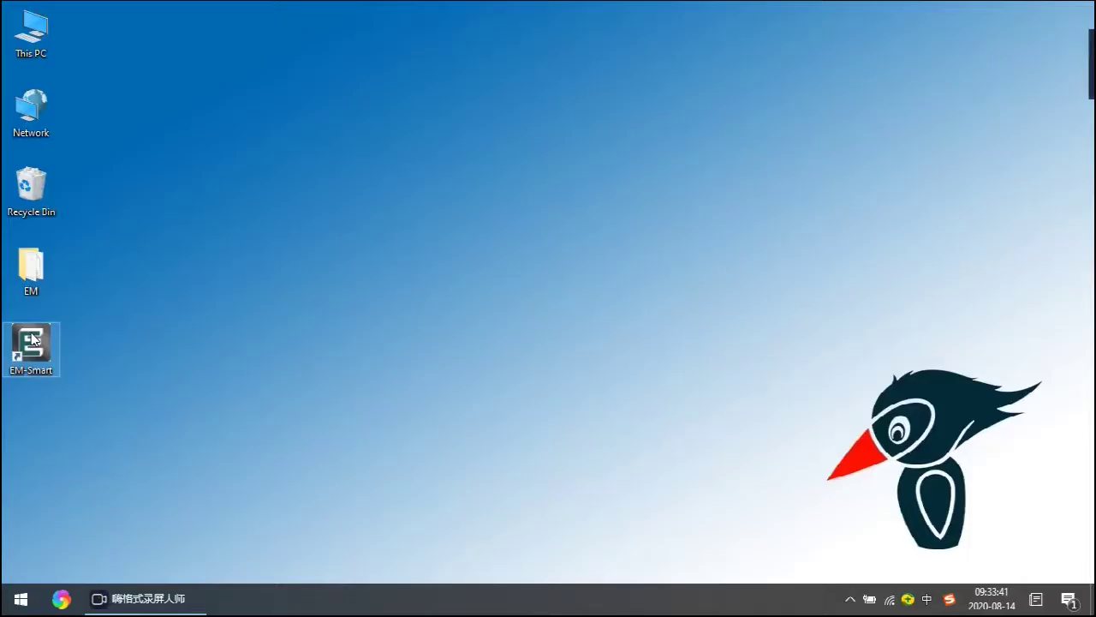
# Reopen EM-Smart, set its interface language to Korean in the system parameters, and exit the program
pyautogui.doubleClick(31, 342)
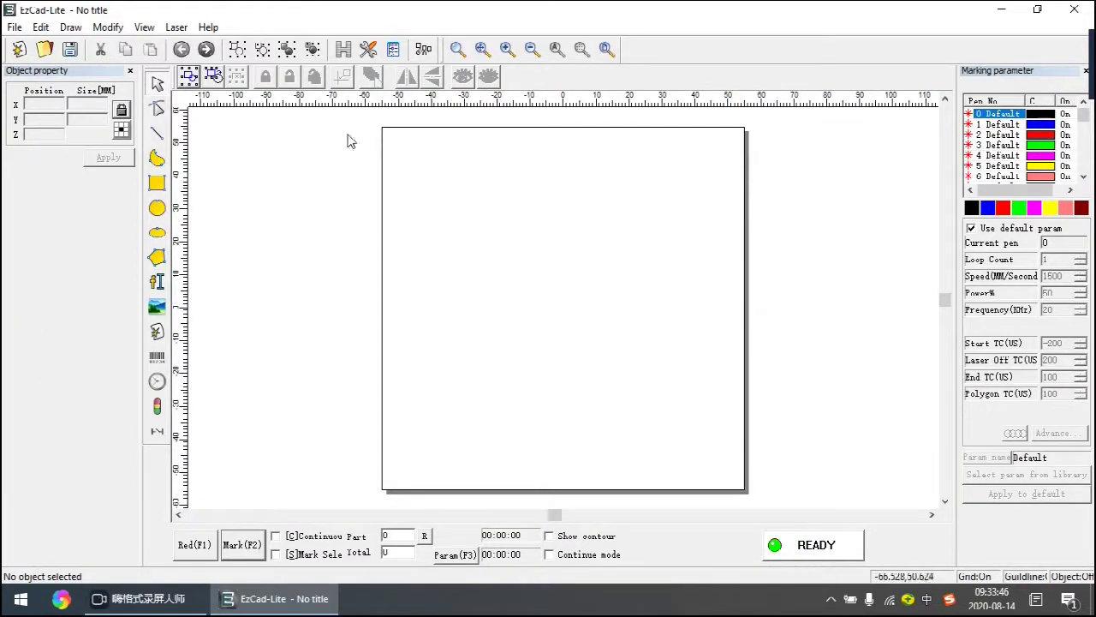
pyautogui.click(368, 52)
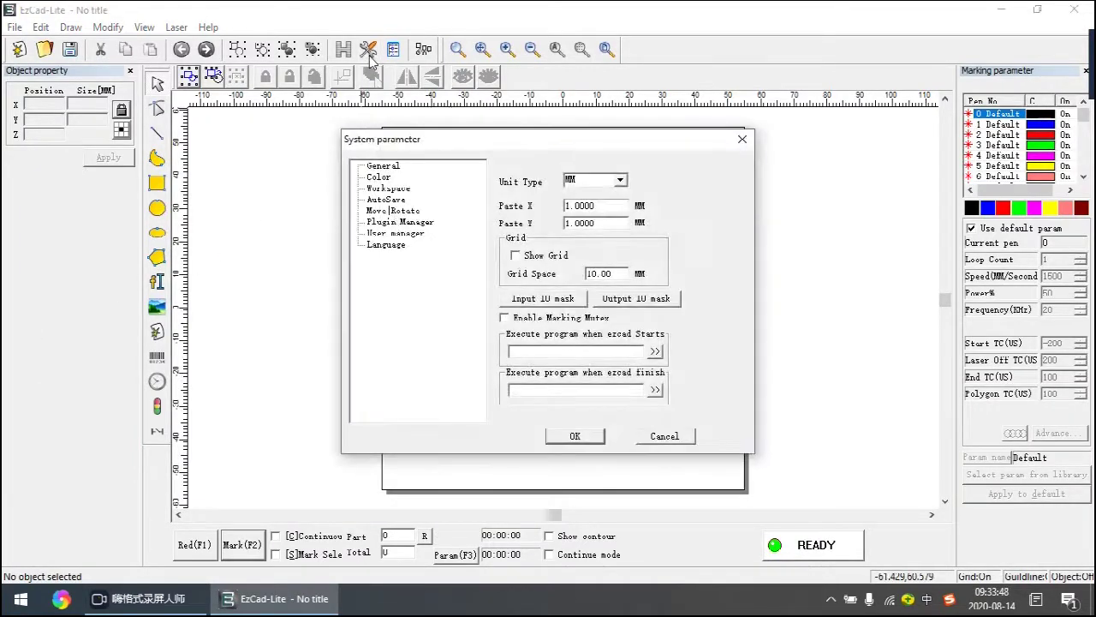
pyautogui.click(393, 244)
pyautogui.click(597, 193)
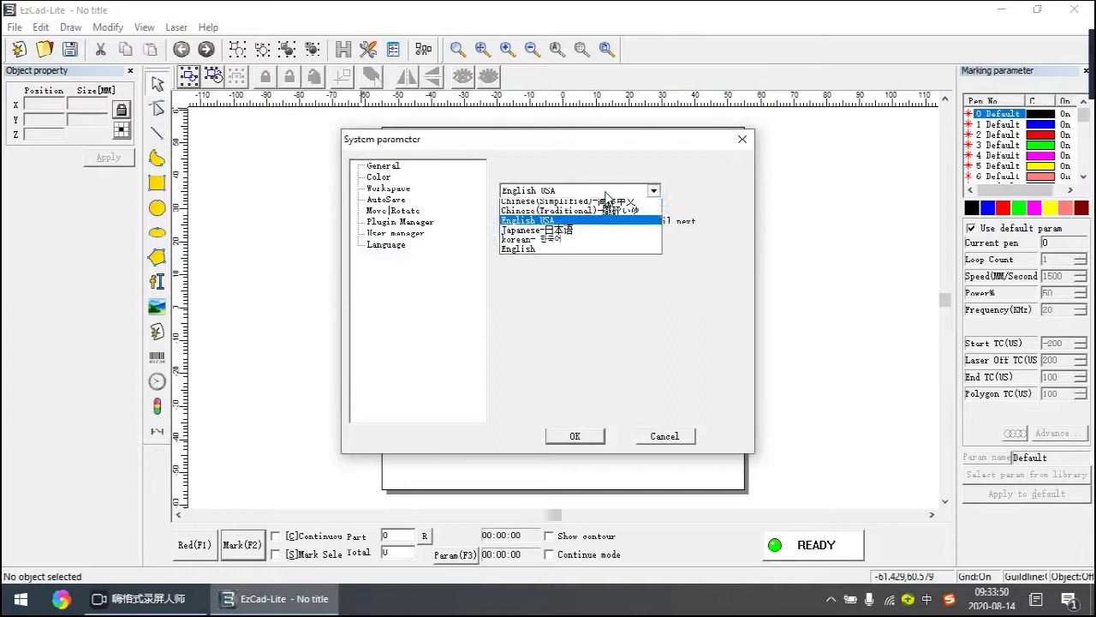
pyautogui.click(580, 243)
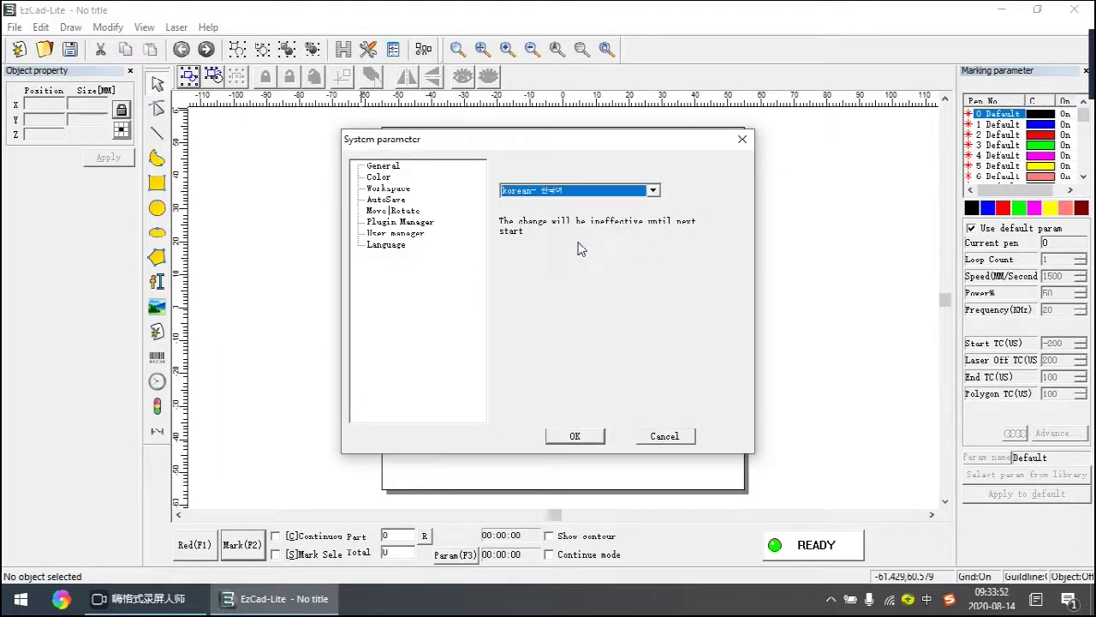
pyautogui.click(573, 435)
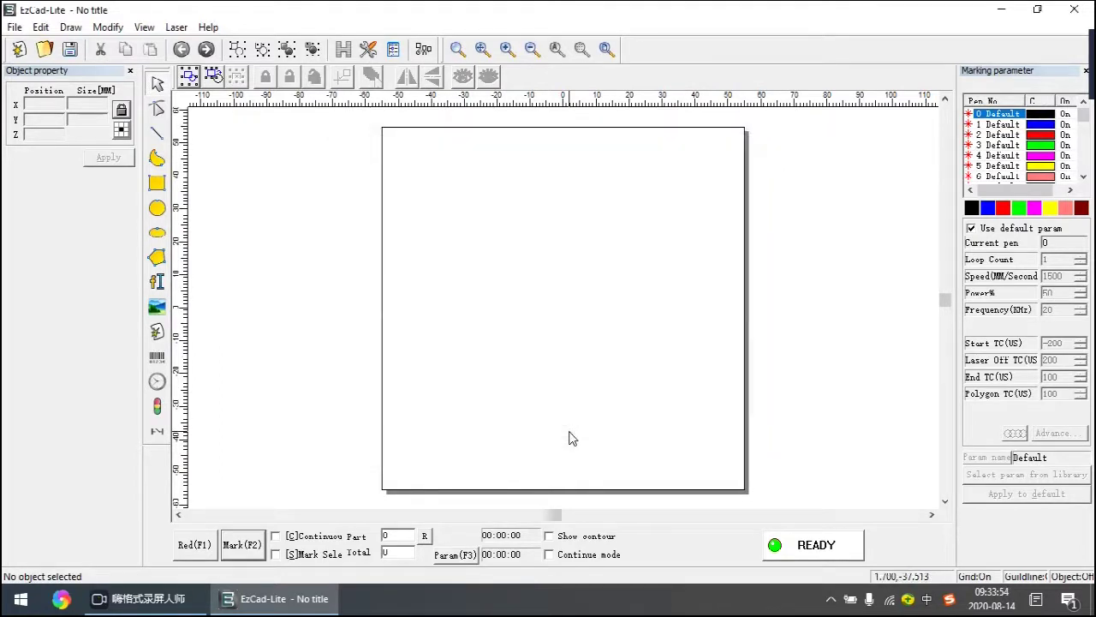
pyautogui.click(1078, 10)
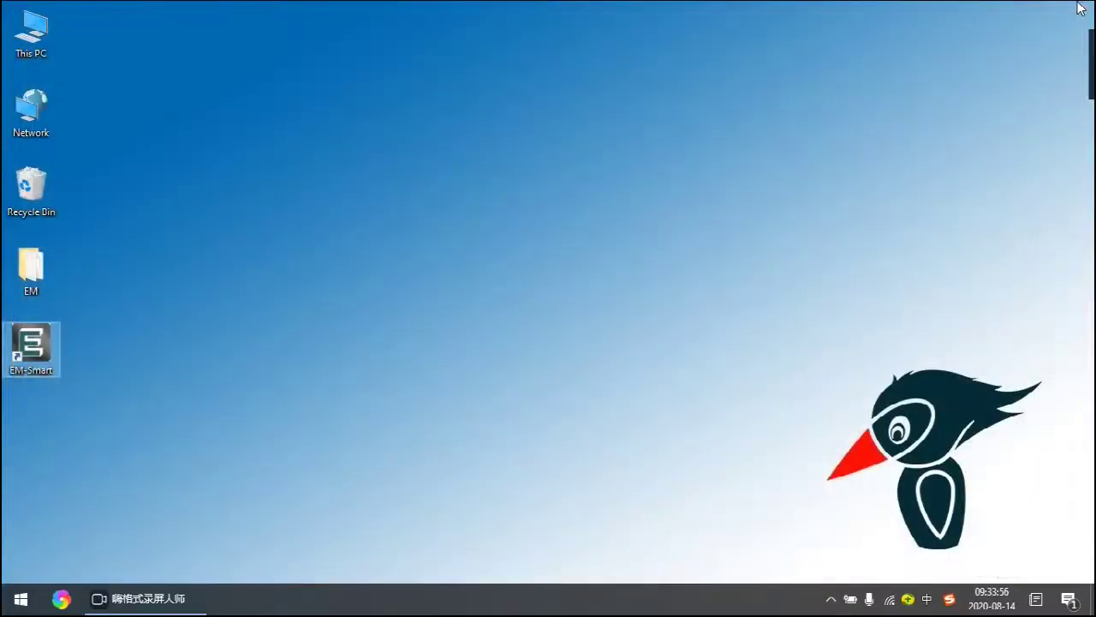
# Launch EM-Smart, draw a rectangle about 19 × 19 mm near the centre of the work area and try to mark it
pyautogui.doubleClick(46, 341)
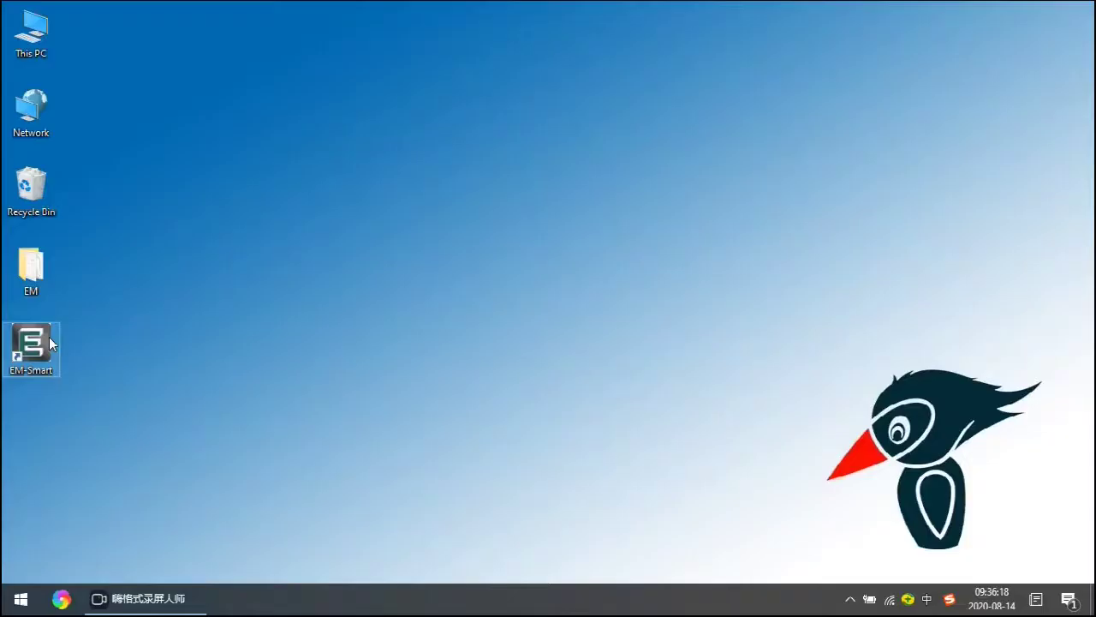
pyautogui.doubleClick(49, 339)
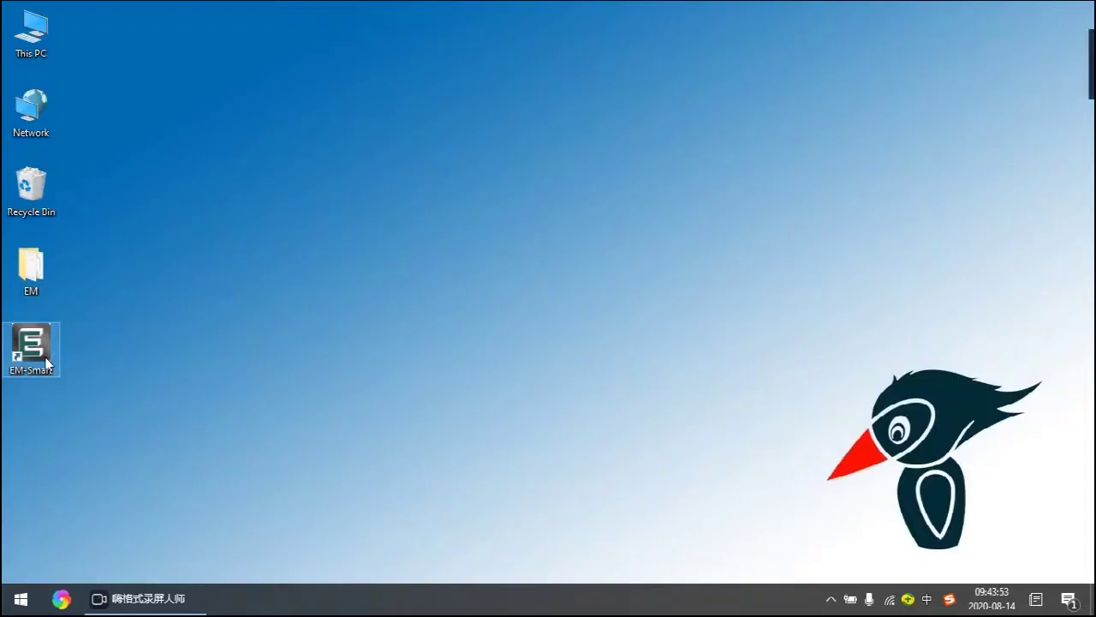
pyautogui.doubleClick(46, 364)
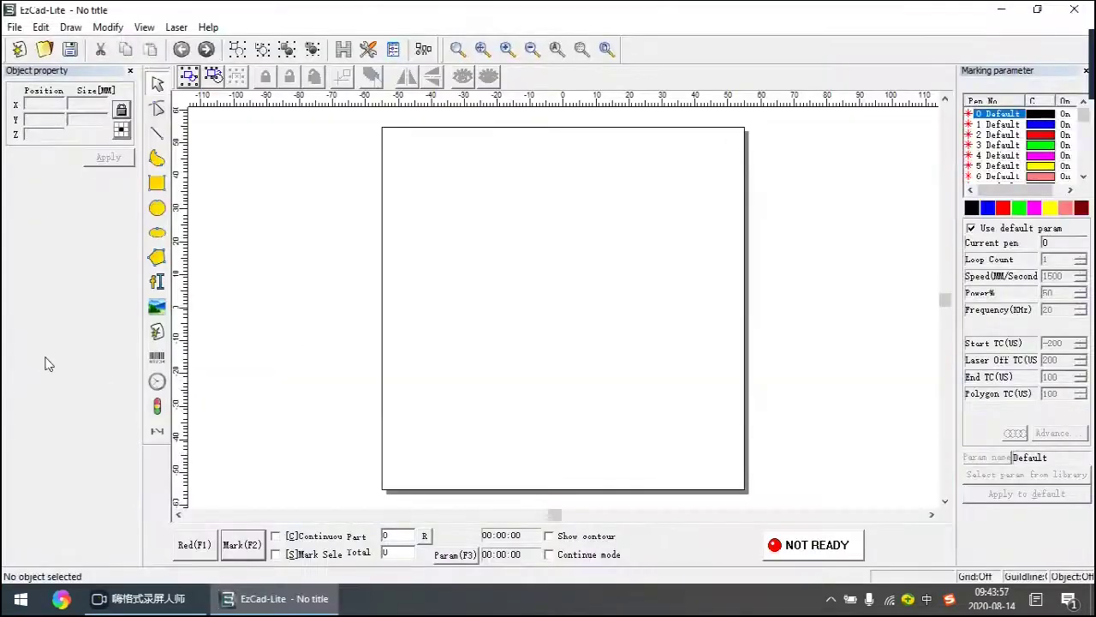
pyautogui.click(157, 182)
pyautogui.moveTo(541, 276)
pyautogui.mouseDown()
pyautogui.moveTo(607, 326)
pyautogui.moveTo(607, 340)
pyautogui.mouseUp()
pyautogui.click(235, 547)
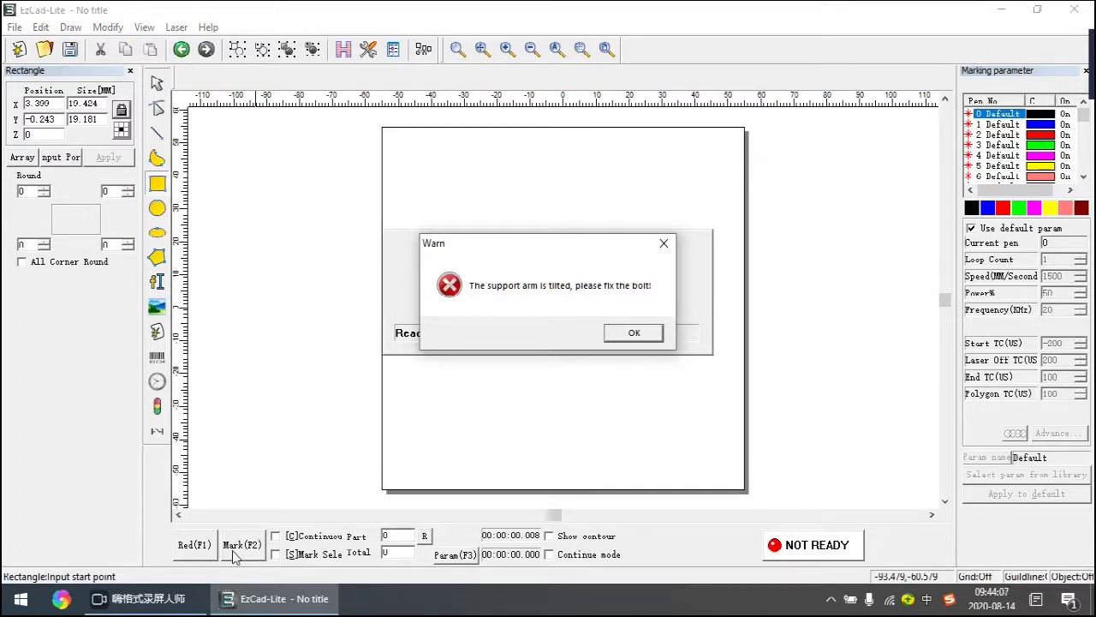
# Turn off the default parameters for pen 0 in EM-Smart and try a different power percentage
pyautogui.doubleClick(34, 343)
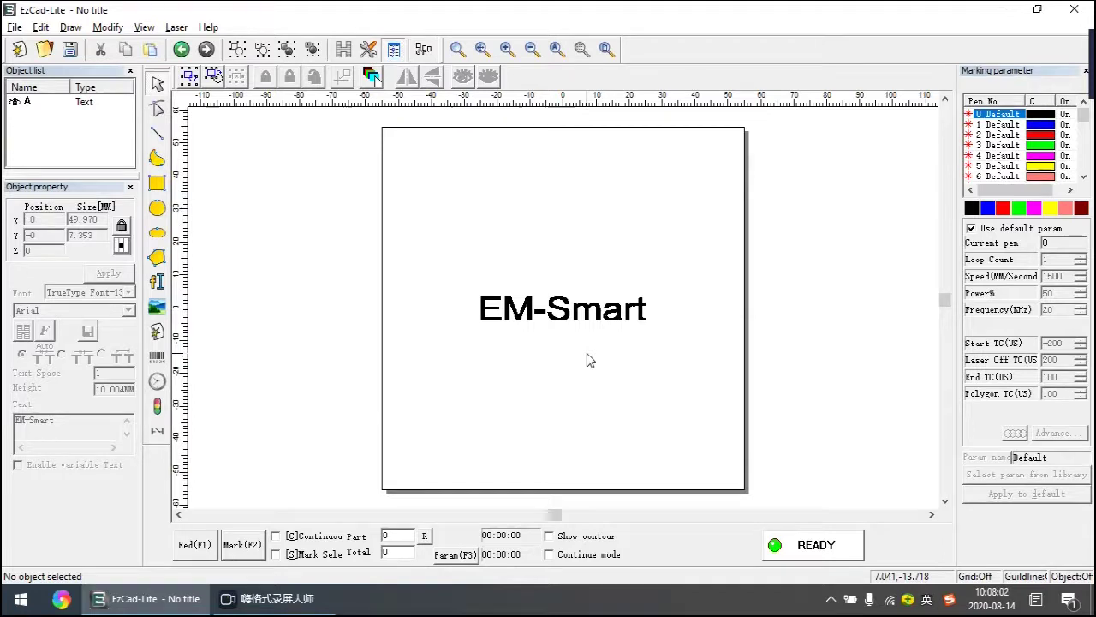
pyautogui.click(973, 230)
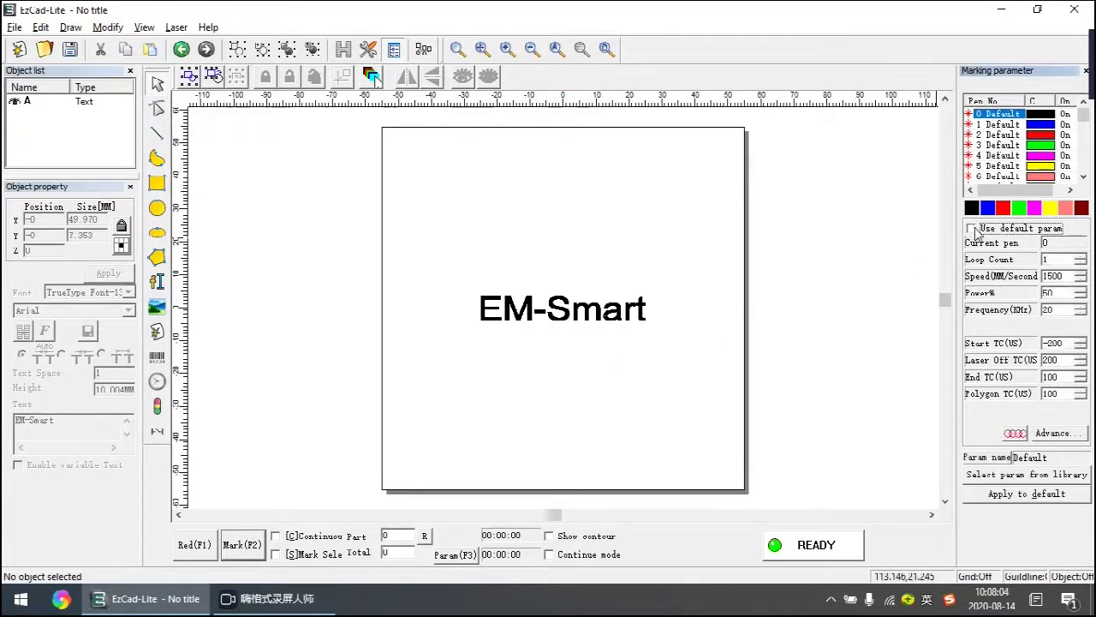
pyautogui.doubleClick(1052, 292)
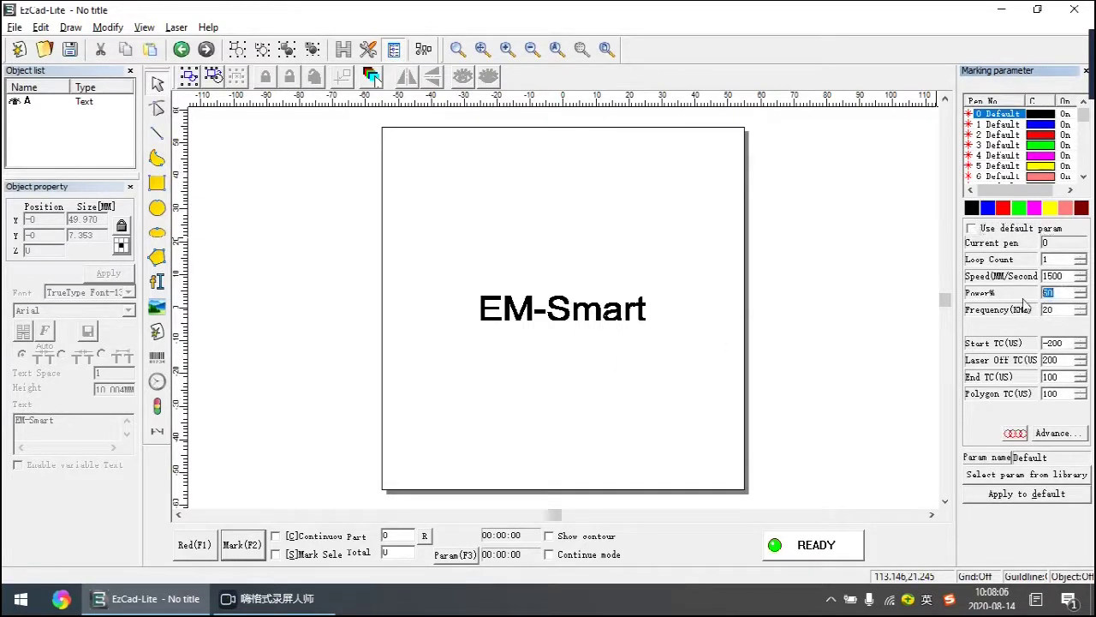
pyautogui.write('4')
pyautogui.click(975, 229)
pyautogui.click(974, 230)
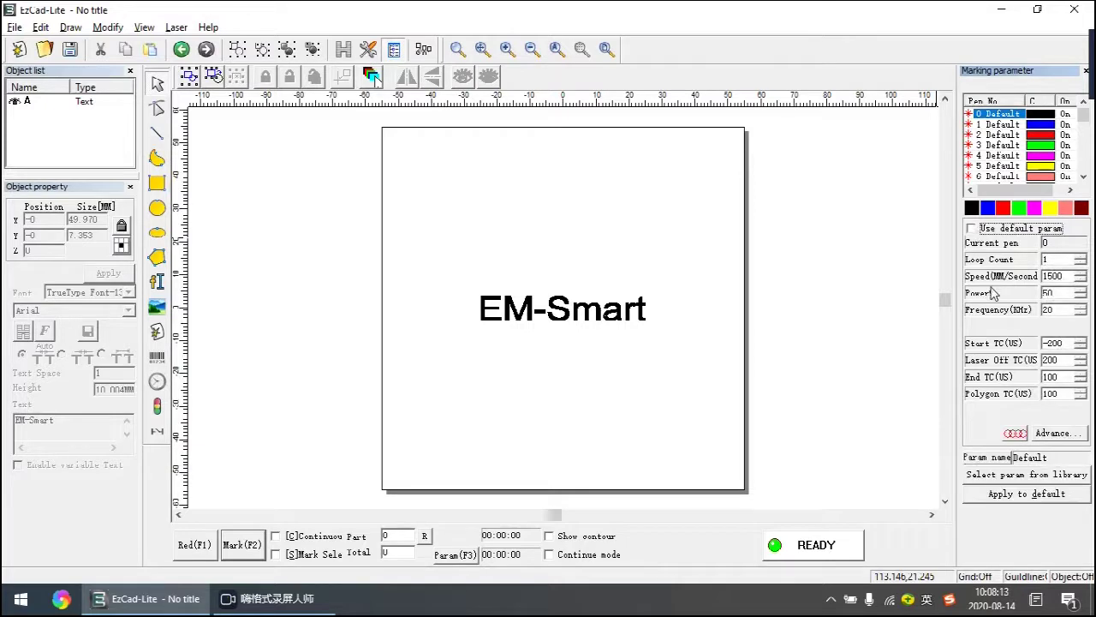
# Review the presets in the parameter library, including metal marking white, without applying one
pyautogui.click(1007, 477)
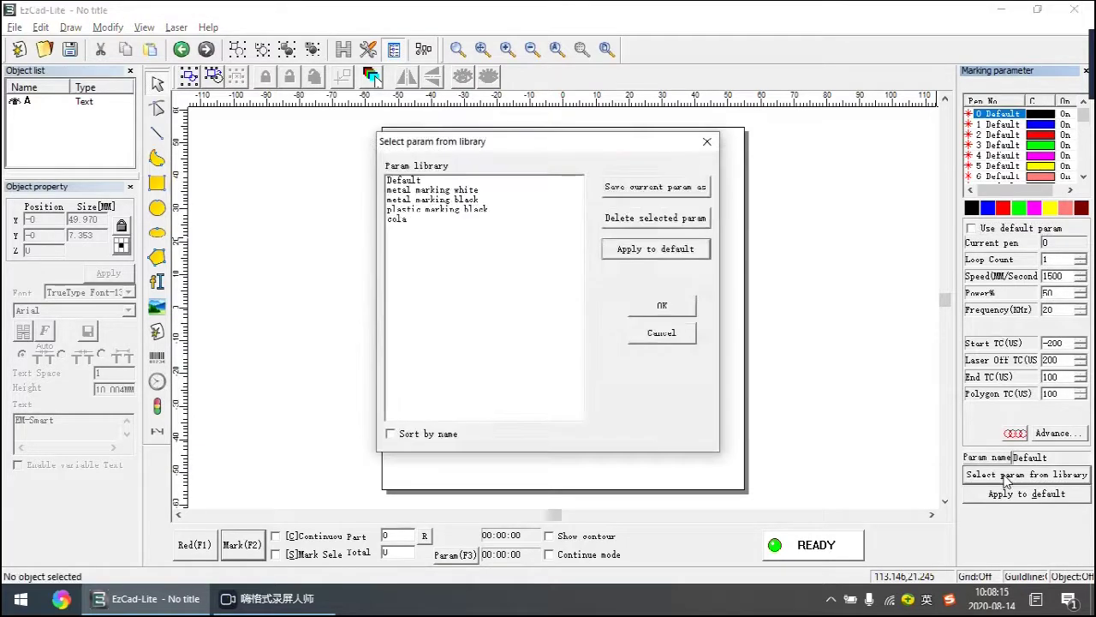
pyautogui.click(447, 191)
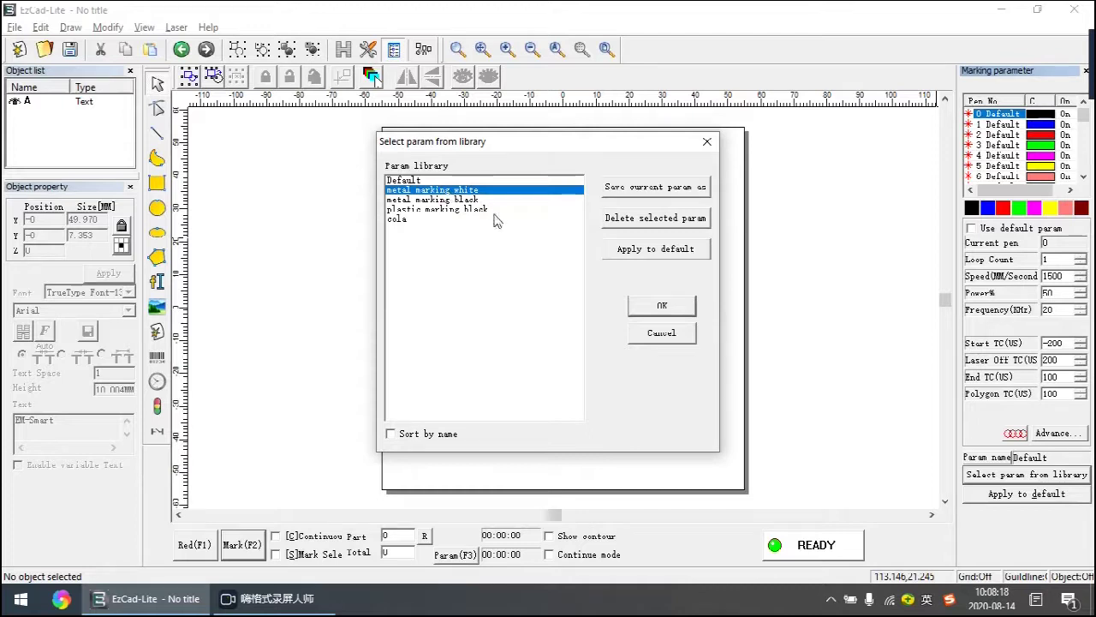
pyautogui.click(642, 334)
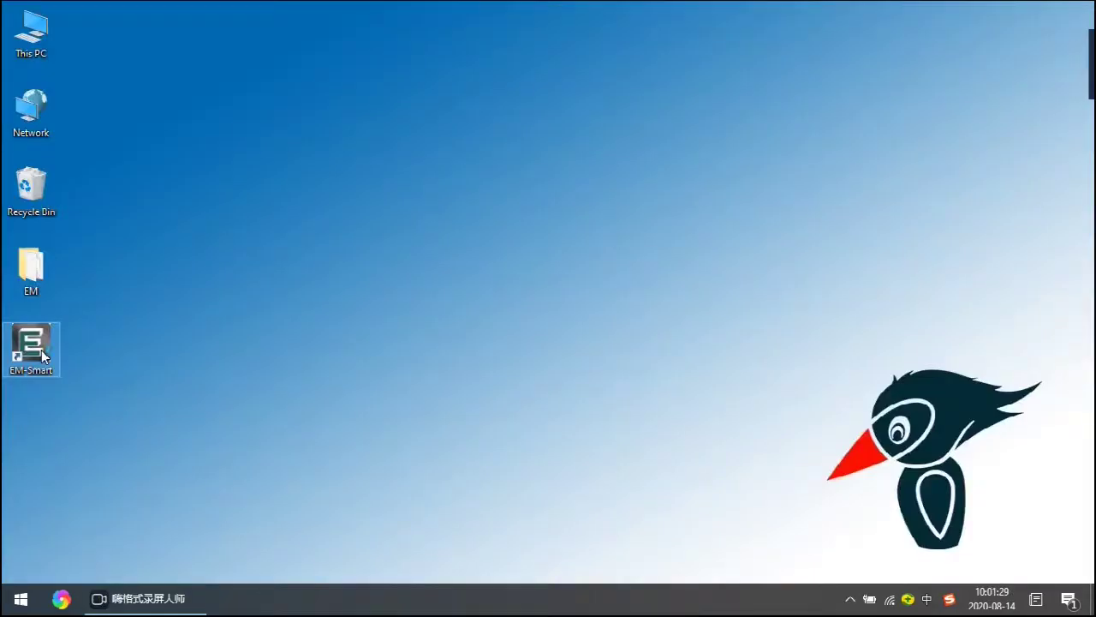
# Launch EM-Smart, restrict marking to selected objects and start the red light preview
pyautogui.doubleClick(41, 349)
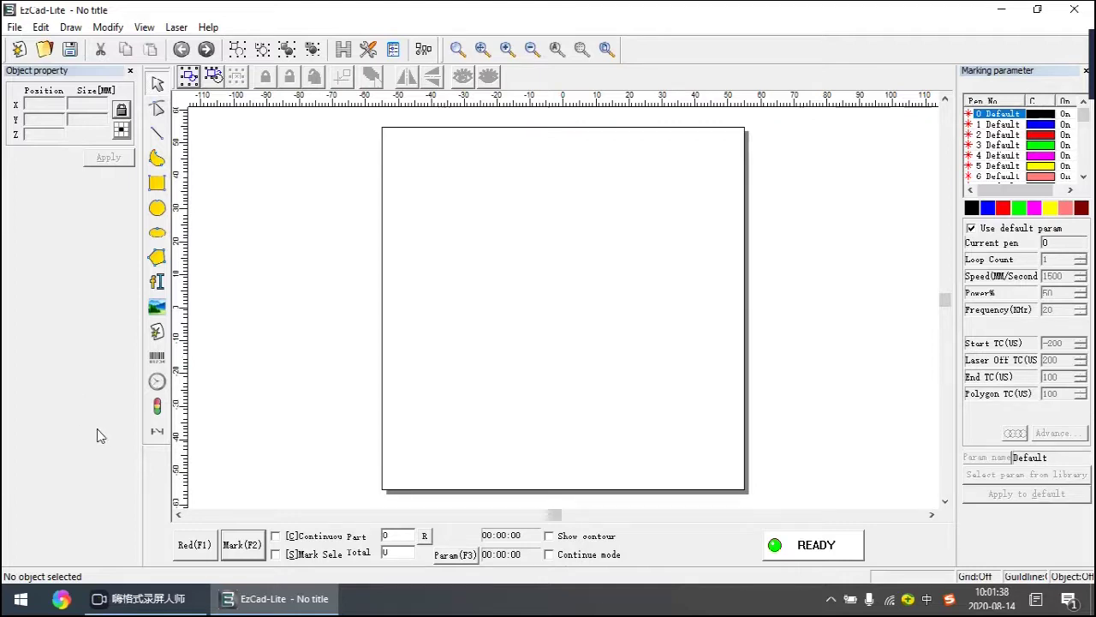
pyautogui.click(287, 559)
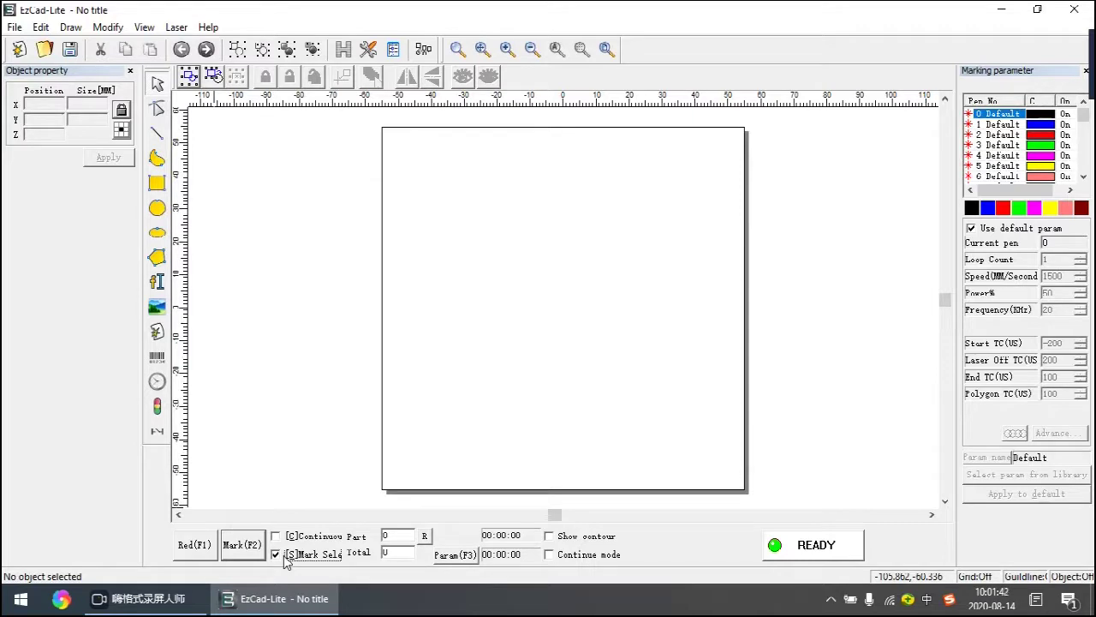
pyautogui.click(205, 552)
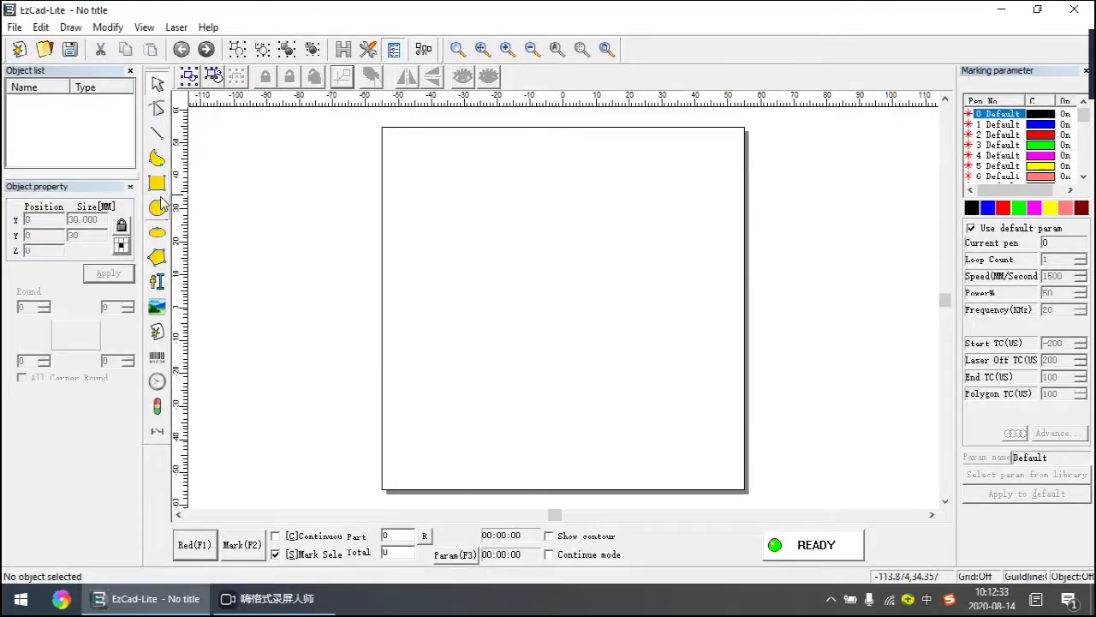
# Draw a 30 × 30 mm rectangle and centre it on the origin of the work area
pyautogui.click(157, 188)
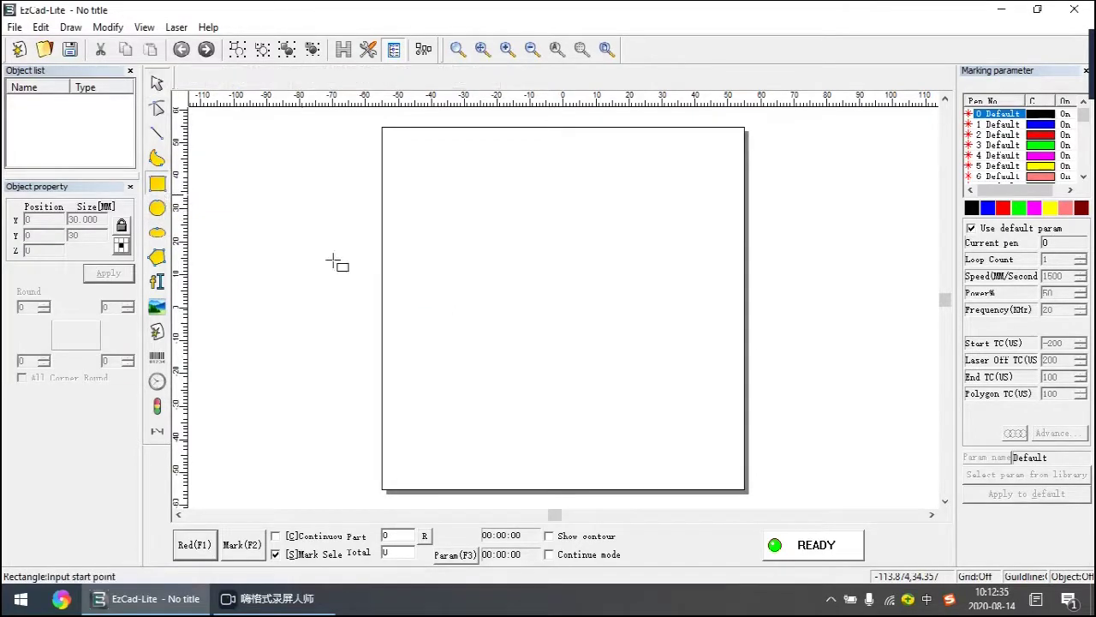
pyautogui.moveTo(533, 257); pyautogui.dragTo(616, 335)
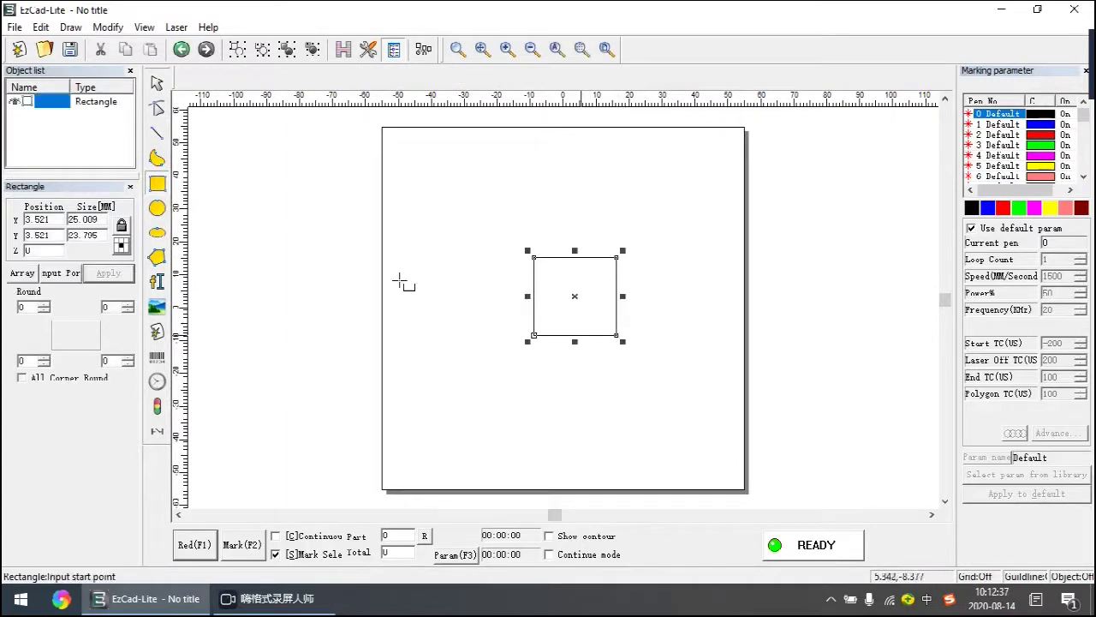
pyautogui.moveTo(104, 220); pyautogui.dragTo(26, 255)
pyautogui.write('3030')
pyautogui.click(107, 272)
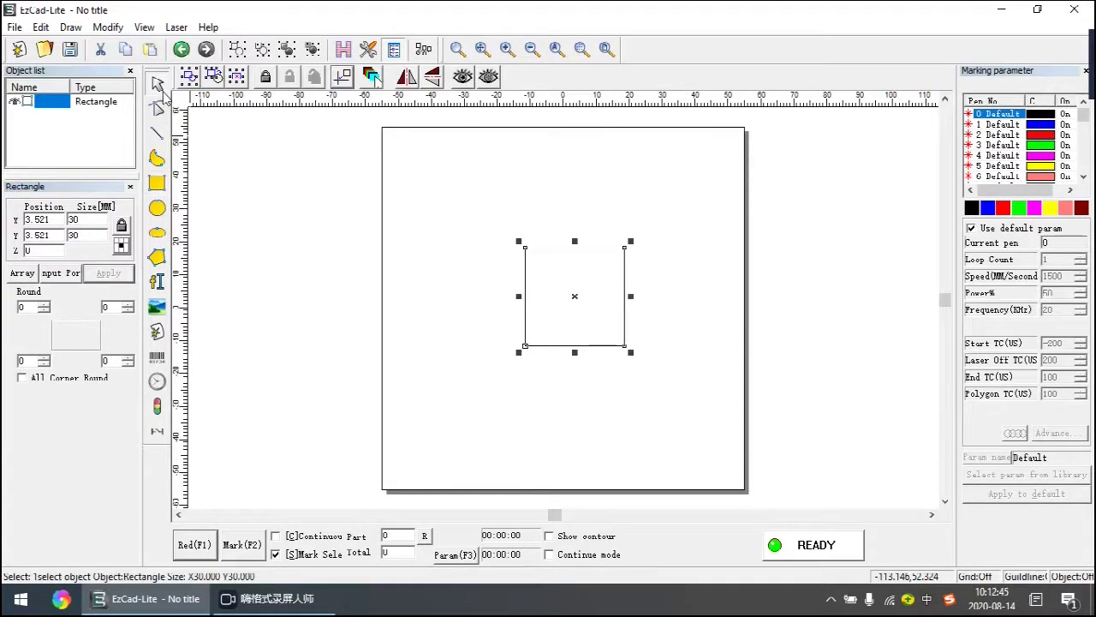
pyautogui.click(343, 78)
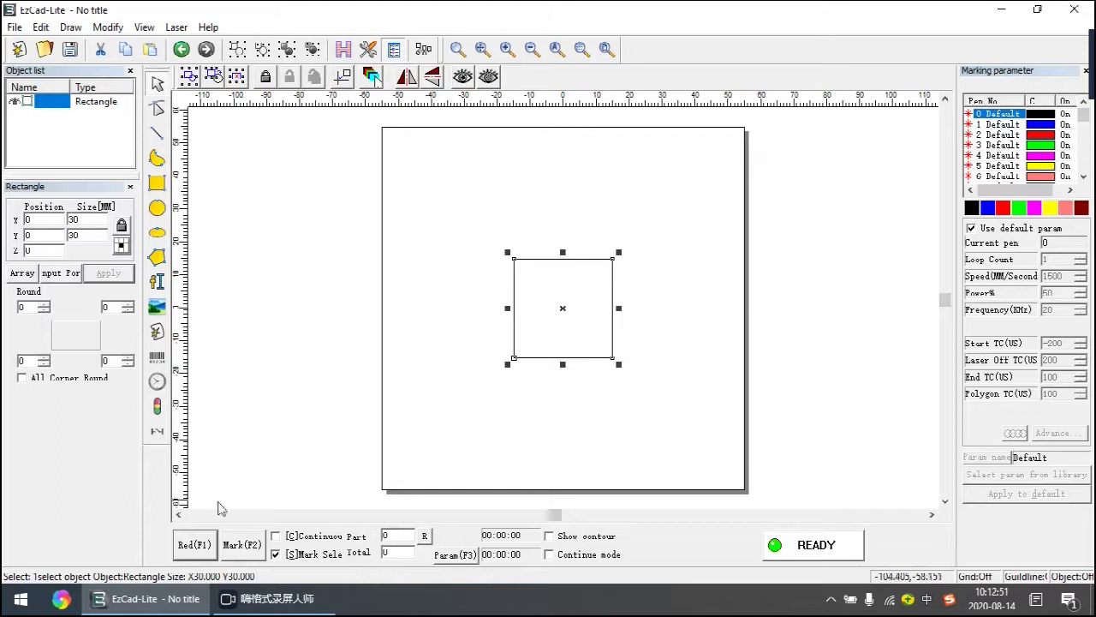
# Preview the rectangle with the red light, mark it and run the red light preview again for comparison
pyautogui.click(194, 545)
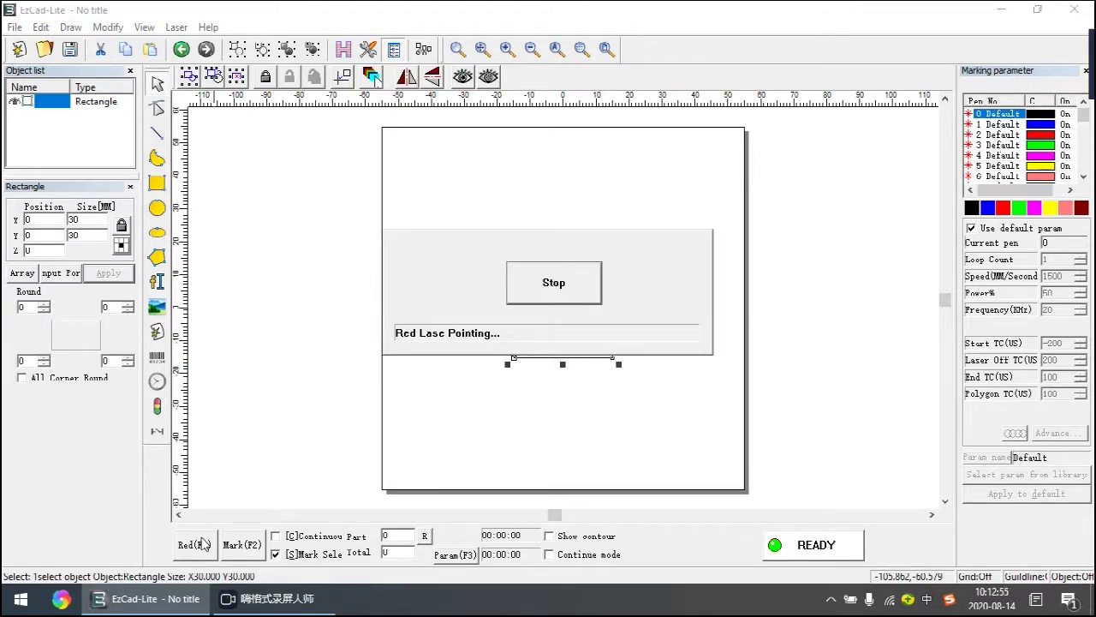
pyautogui.click(524, 297)
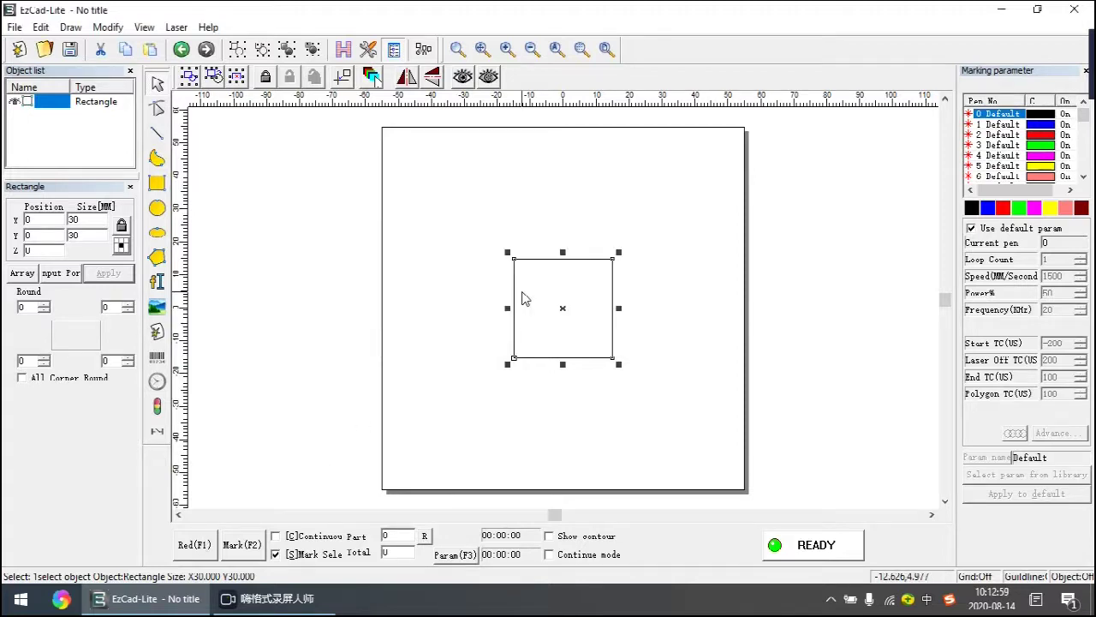
pyautogui.click(243, 544)
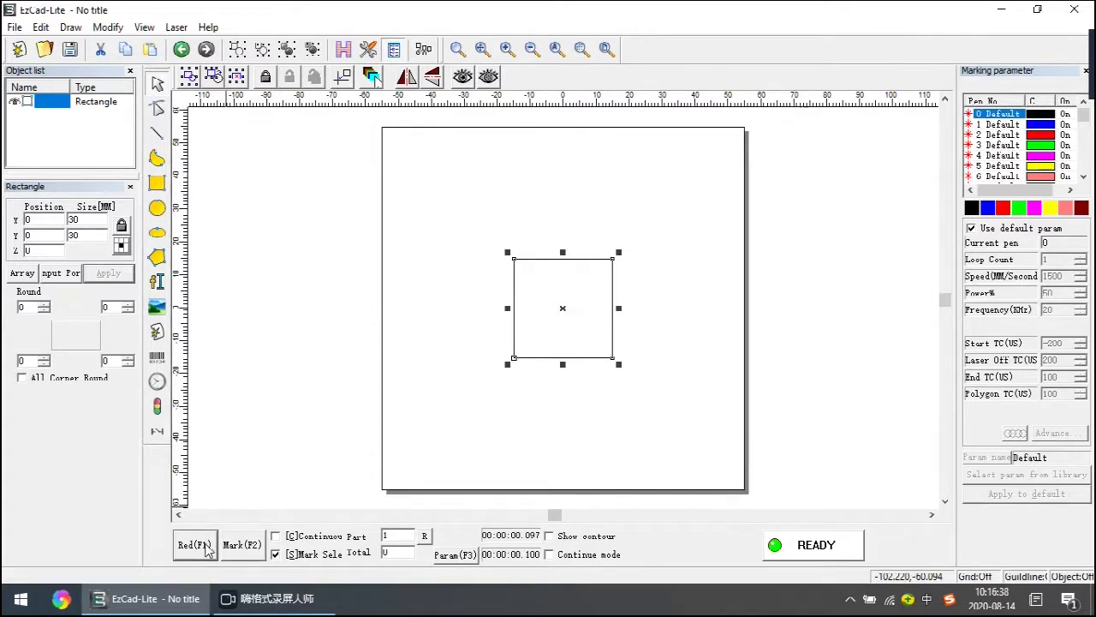
pyautogui.click(202, 545)
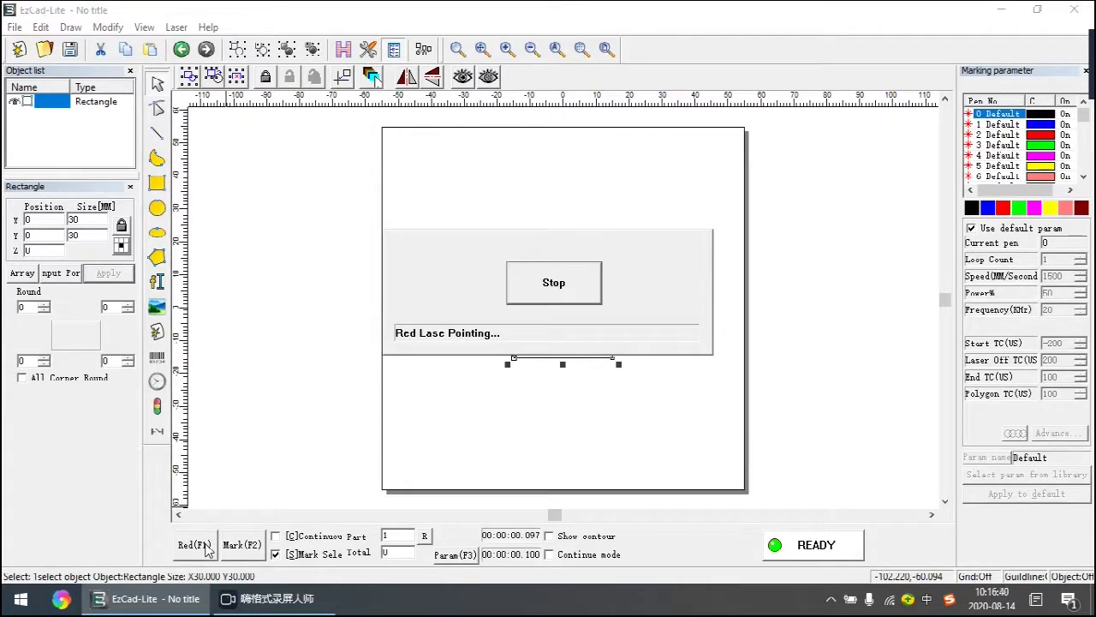
pyautogui.click(585, 286)
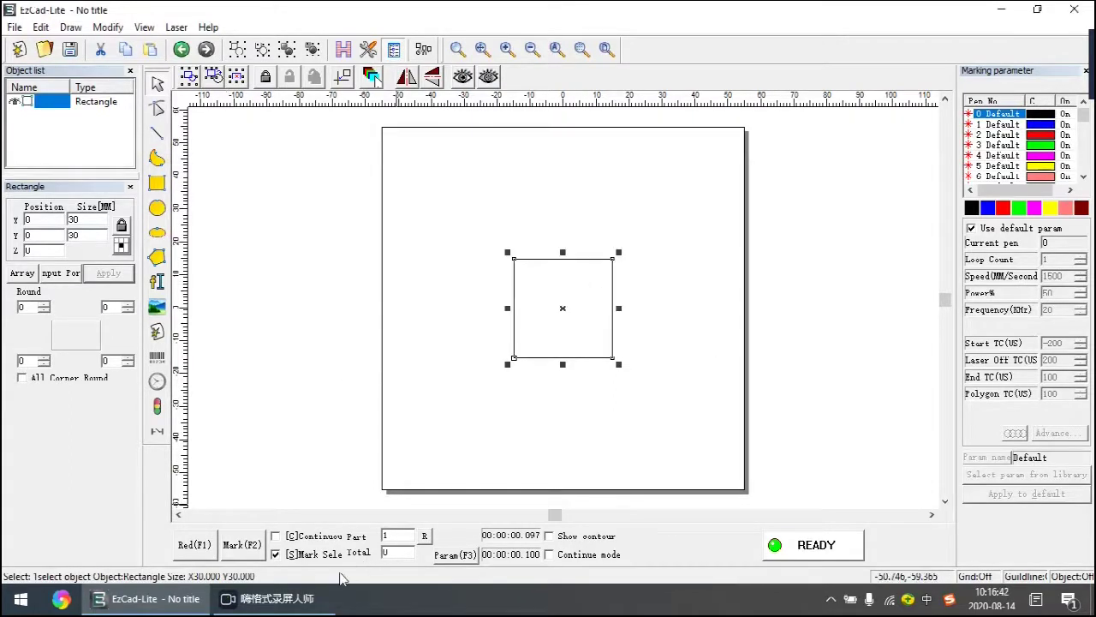
# Set the red light pointer's X position offset to 0.2 mm with a negative Y offset, and recheck the rectangle with the red light
pyautogui.click(456, 555)
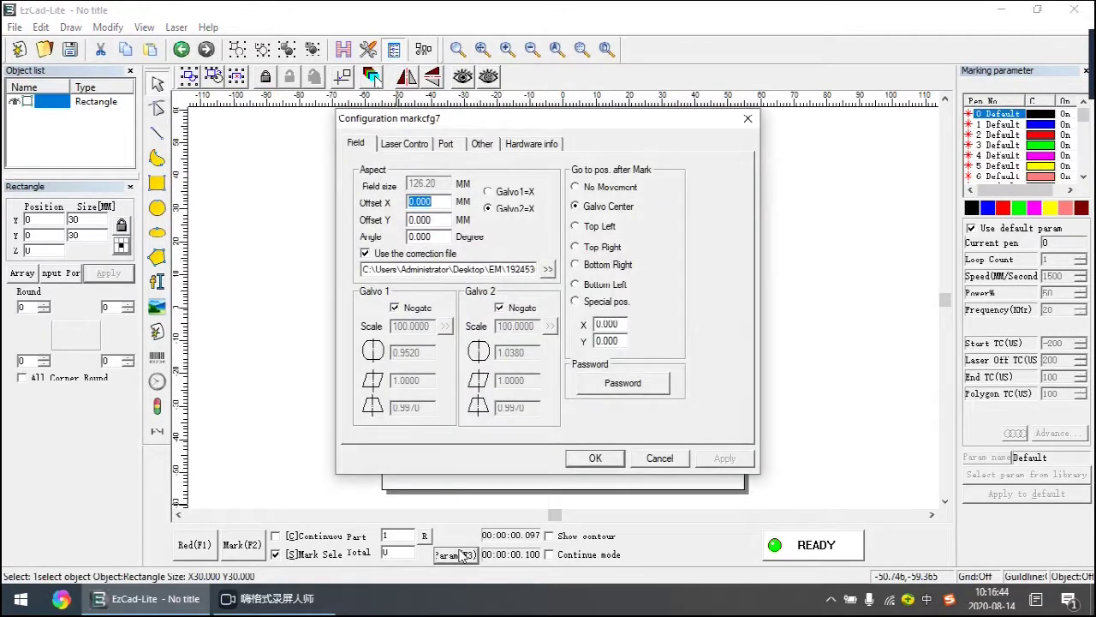
pyautogui.click(481, 143)
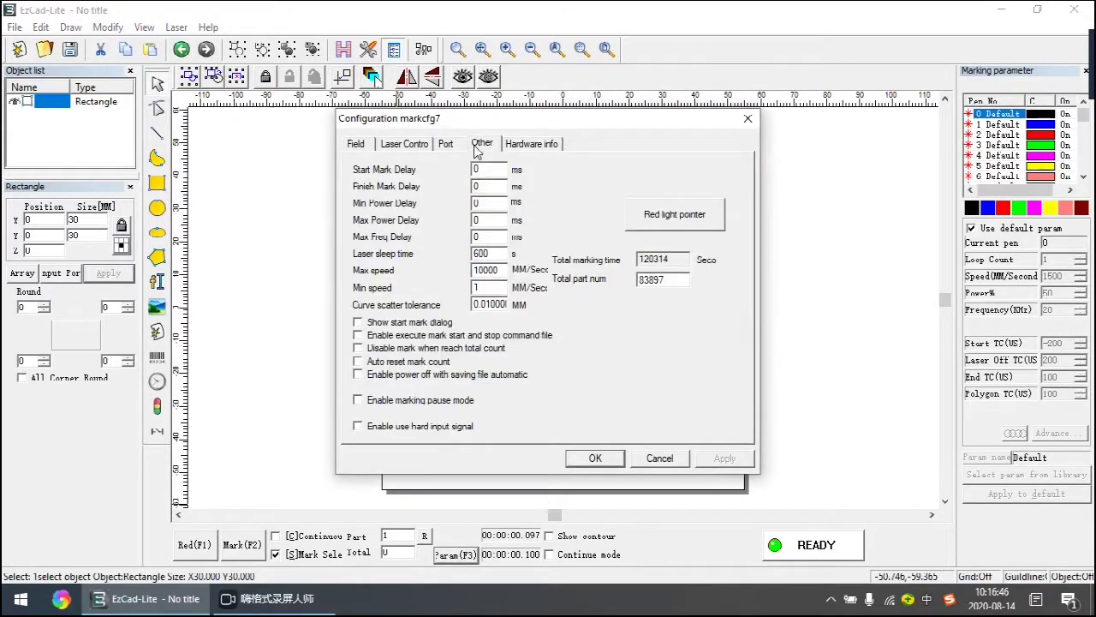
pyautogui.click(673, 220)
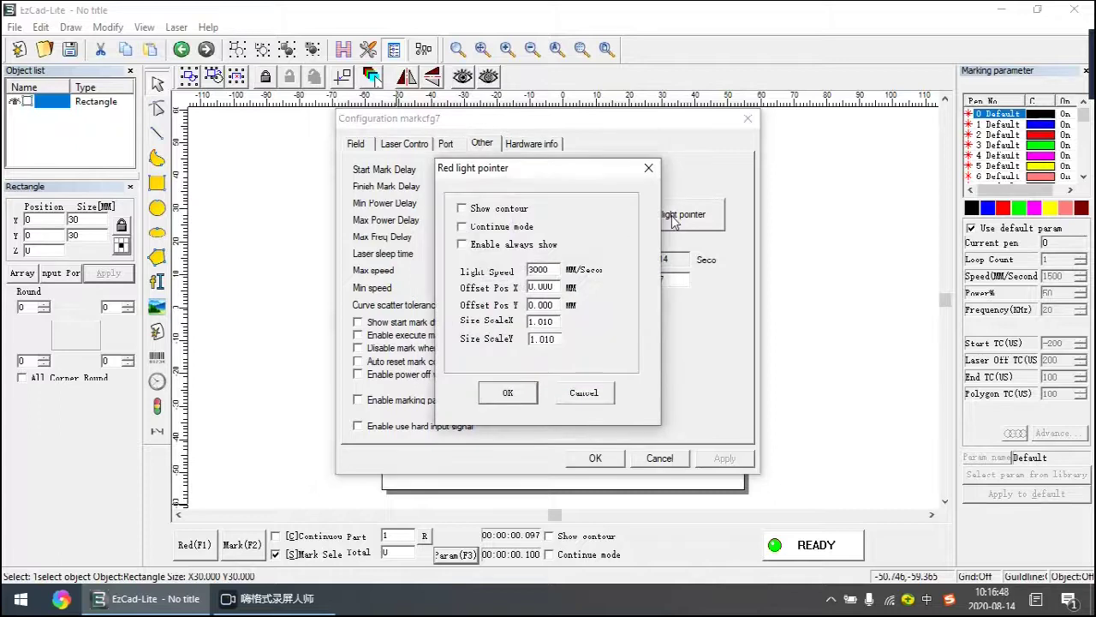
pyautogui.moveTo(555, 286); pyautogui.dragTo(463, 304)
pyautogui.write('0.2')
pyautogui.moveTo(559, 304); pyautogui.dragTo(481, 322)
pyautogui.write('-')
pyautogui.click(500, 392)
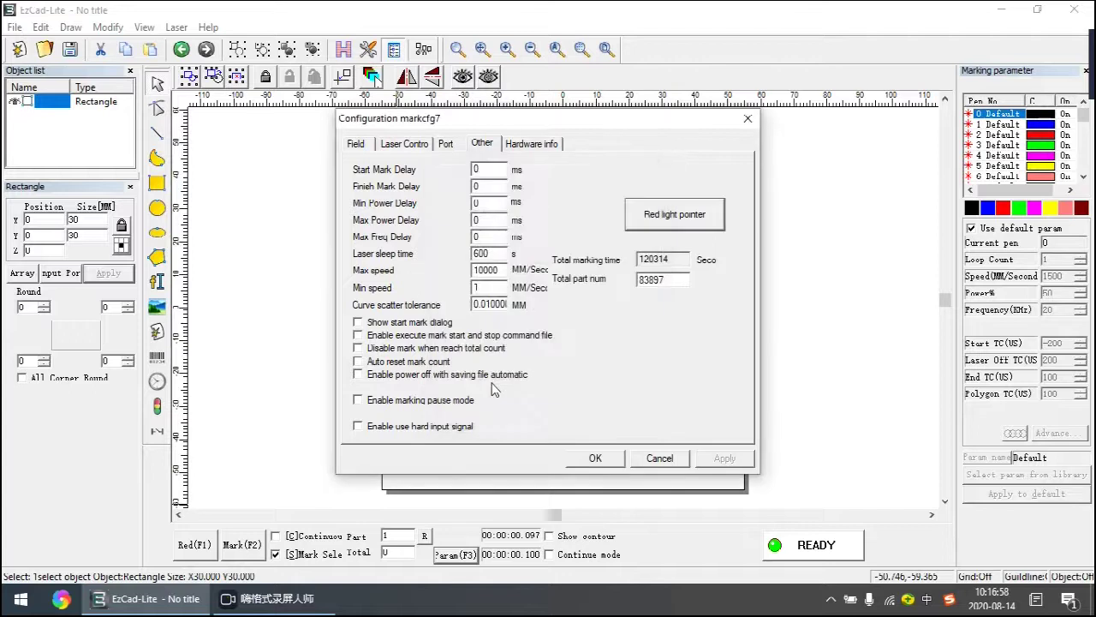
pyautogui.click(571, 458)
pyautogui.click(207, 547)
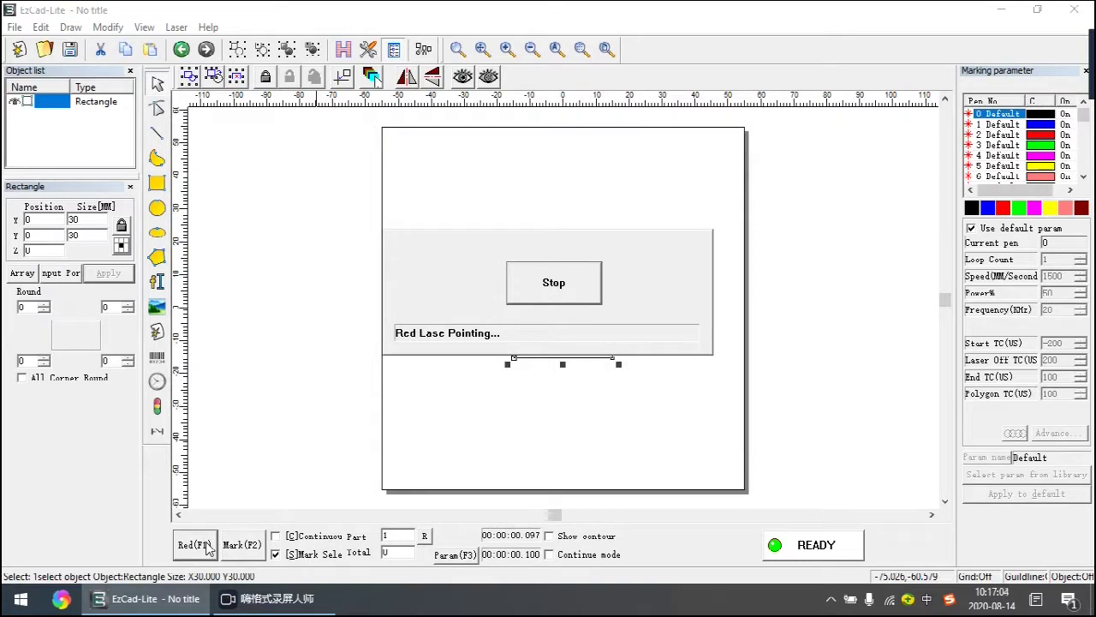
pyautogui.click(531, 285)
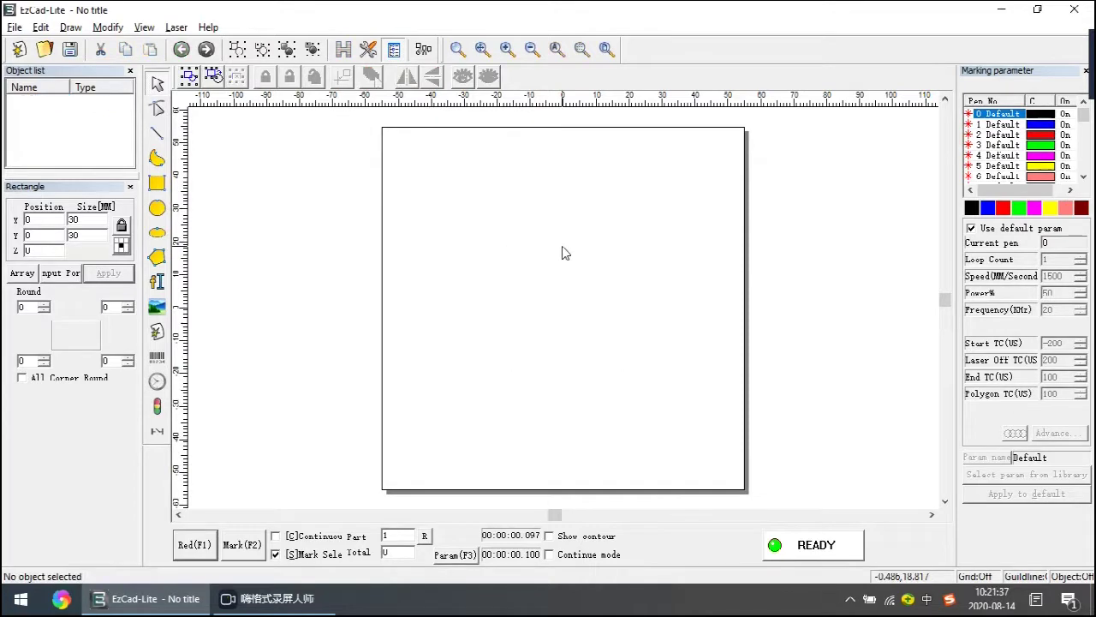
# Add the text EM-Smart and move it to about X 1.5, Y 38 mm, near the upper edge of the work area
pyautogui.click(154, 285)
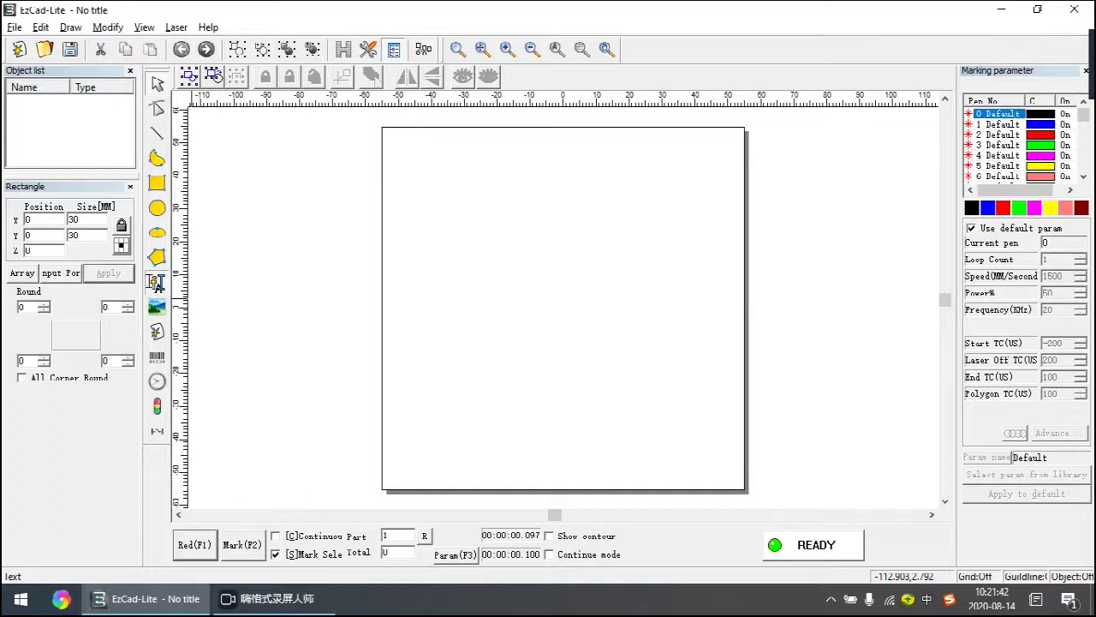
pyautogui.click(575, 191)
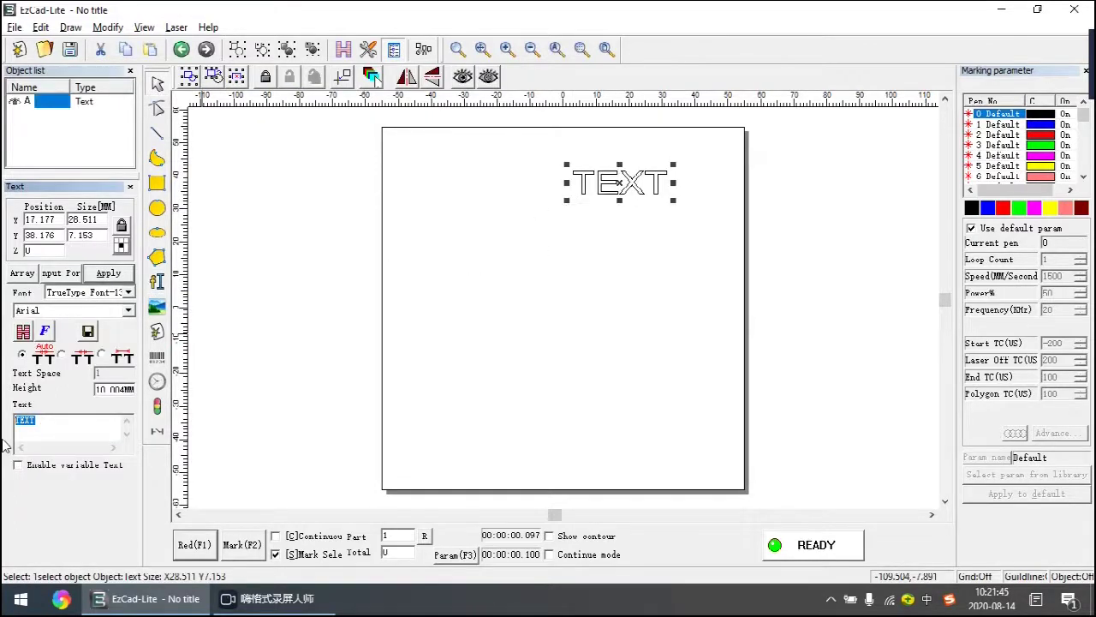
pyautogui.write('EM-Smart')
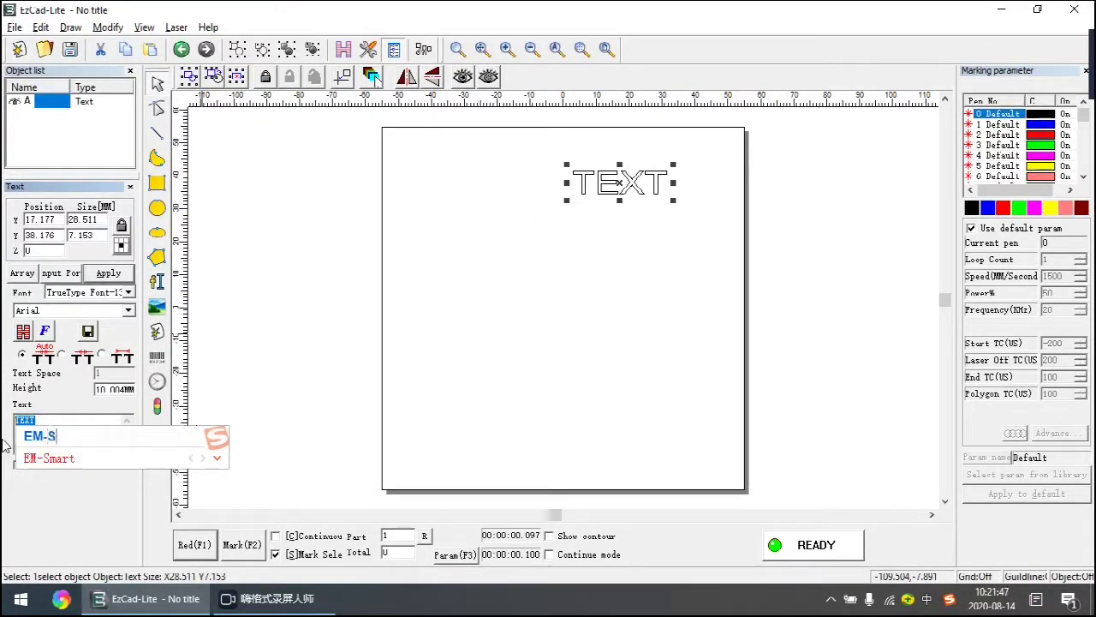
pyautogui.press('space')
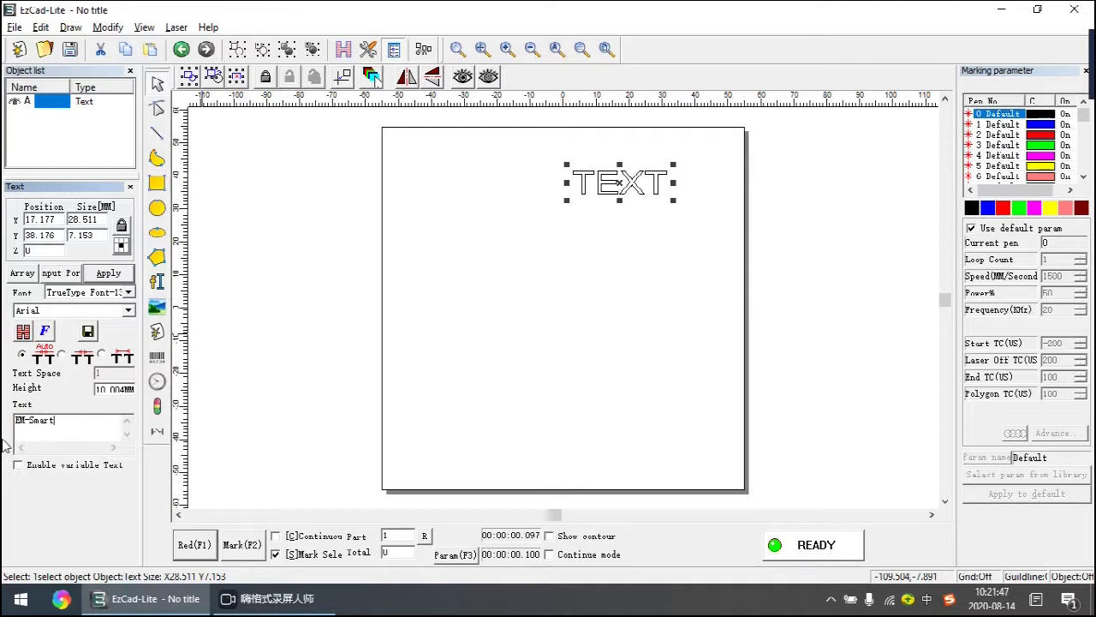
pyautogui.click(107, 274)
pyautogui.moveTo(655, 182); pyautogui.dragTo(566, 182)
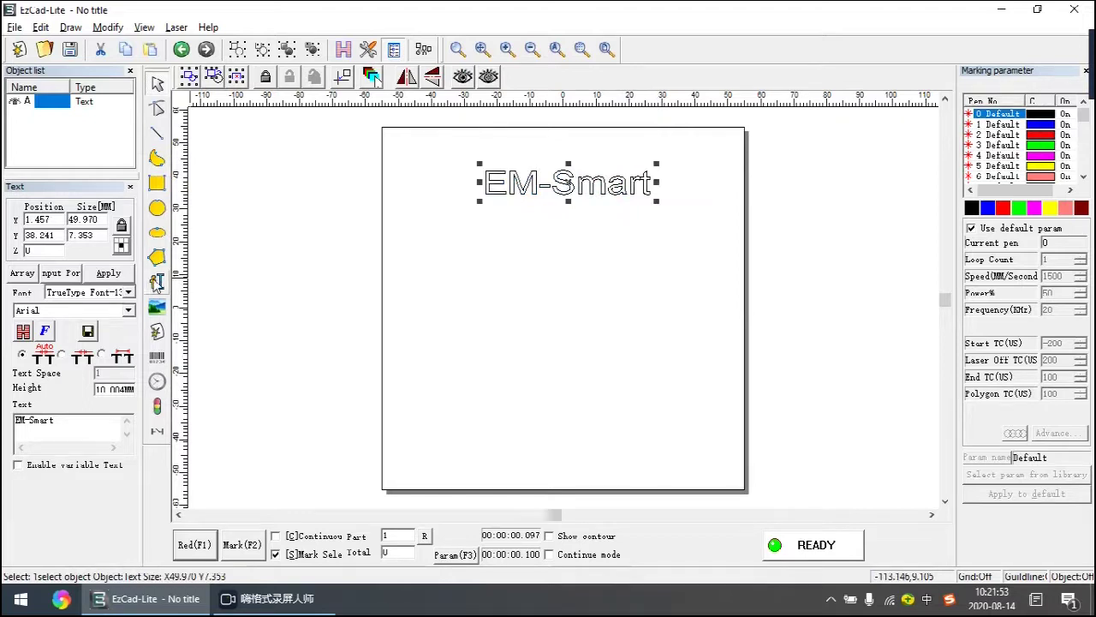
# Add a second text object reading EM-Smart below the first one
pyautogui.click(157, 283)
pyautogui.click(521, 252)
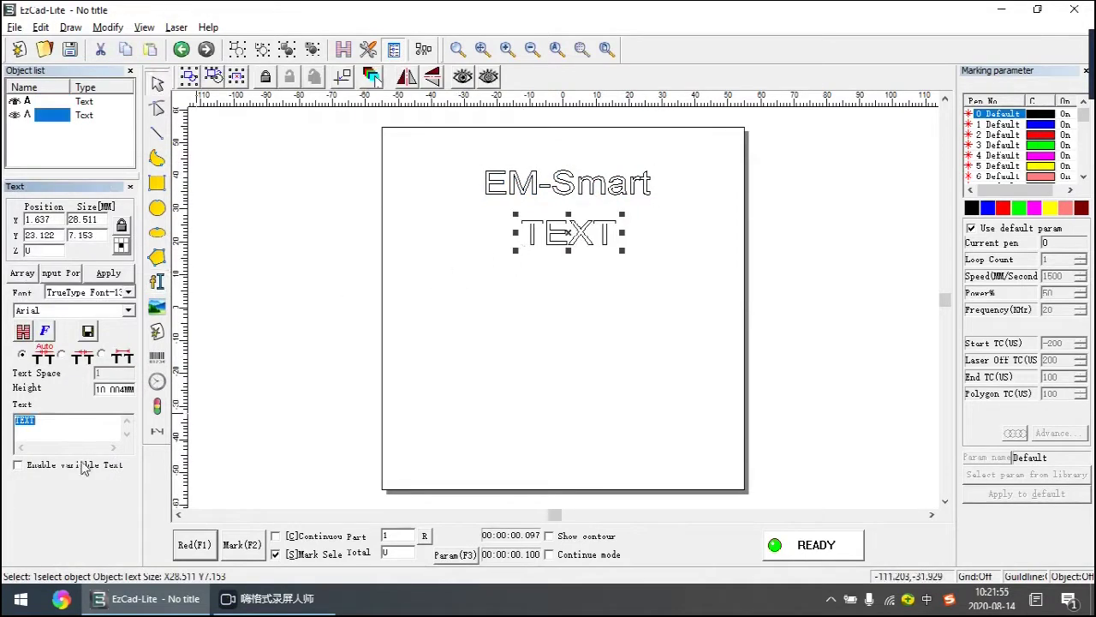
pyautogui.write('EM-')
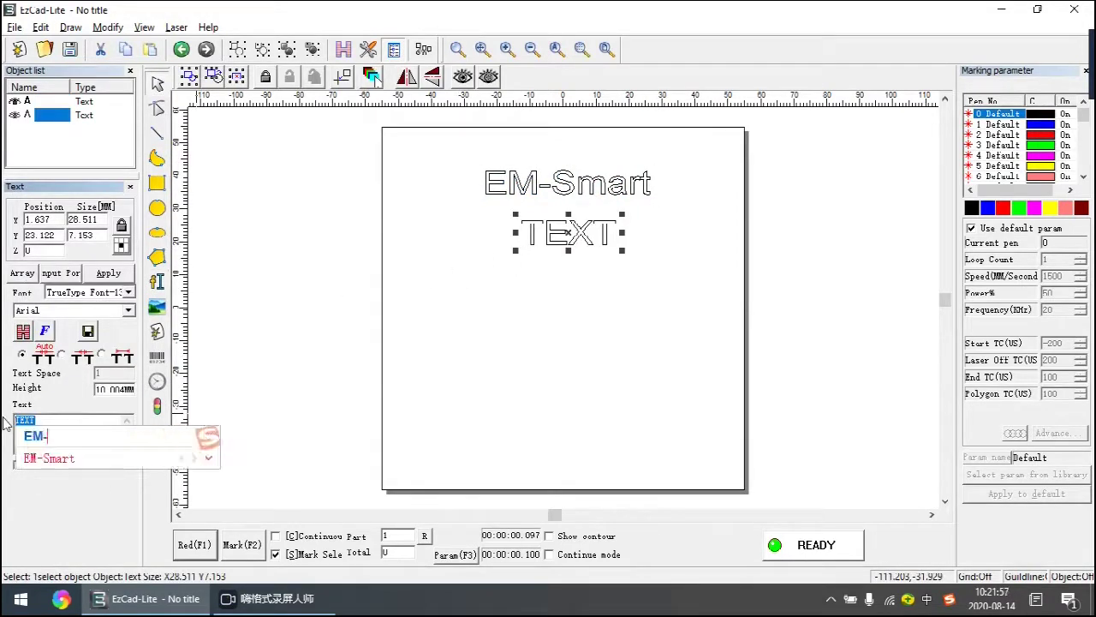
pyautogui.write('Smart')
pyautogui.press('Return')
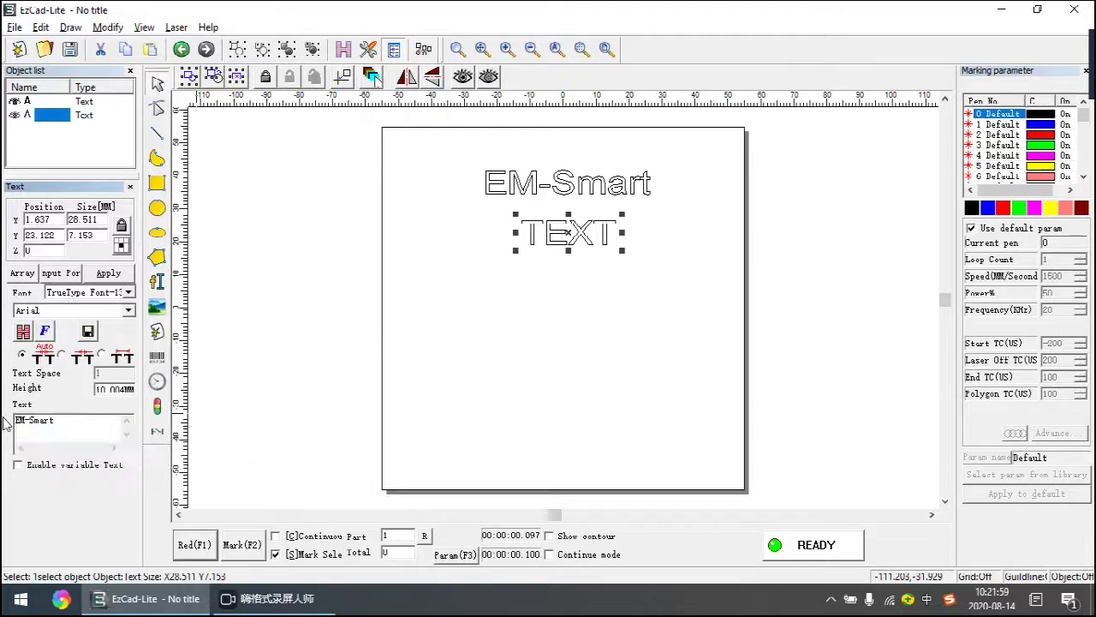
pyautogui.click(109, 274)
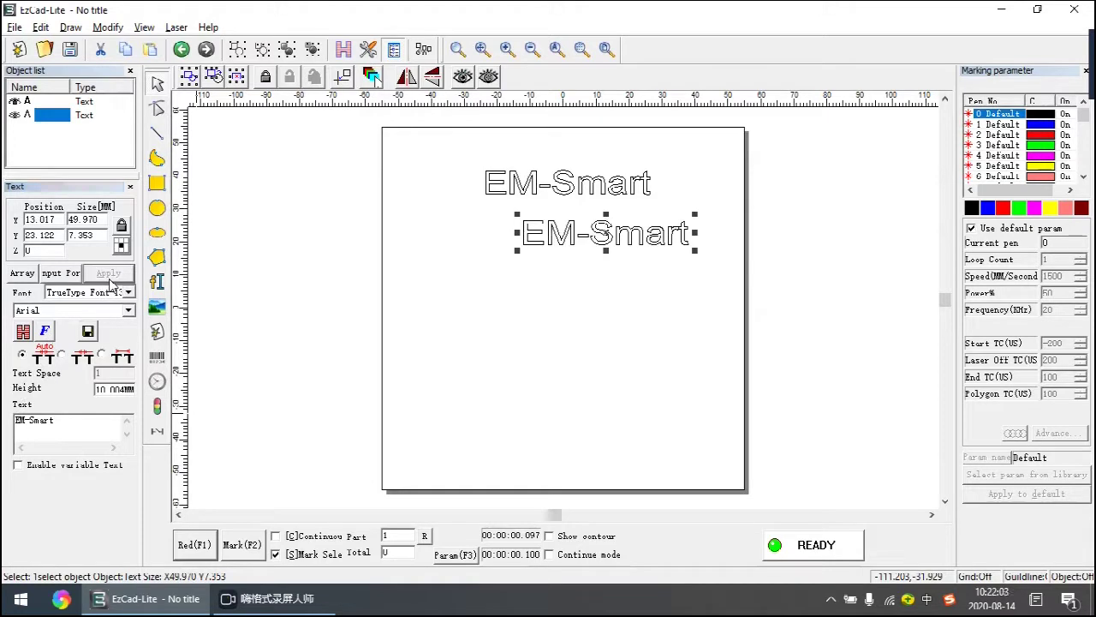
# Set the second text's font to the Bahnschrift Light Semi variant and move it to about X -1.5, Y 21 mm
pyautogui.click(128, 310)
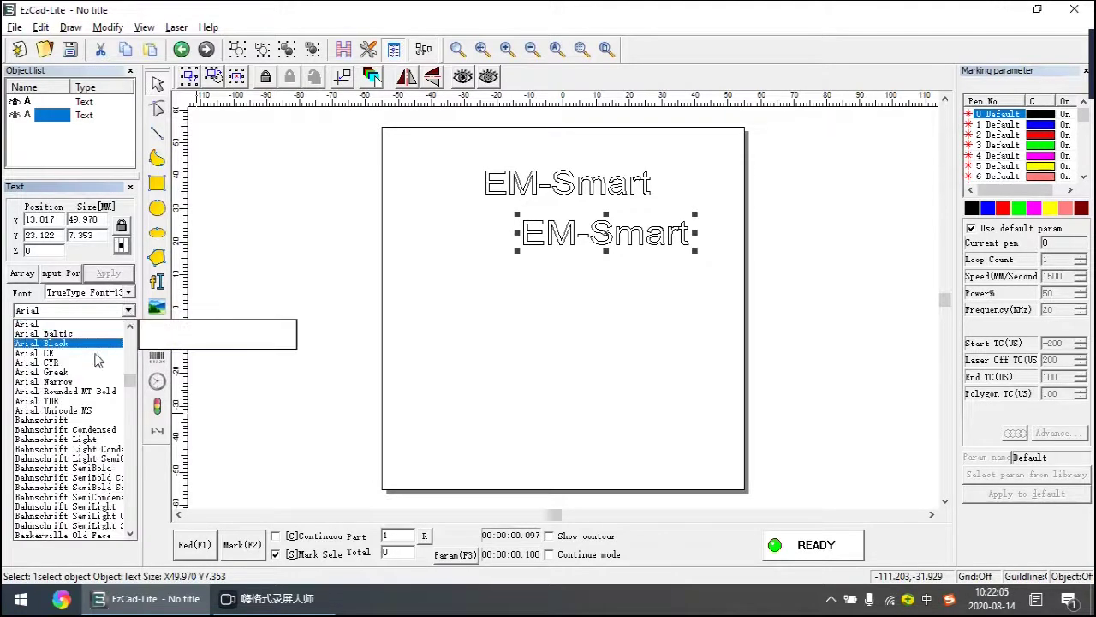
pyautogui.click(86, 458)
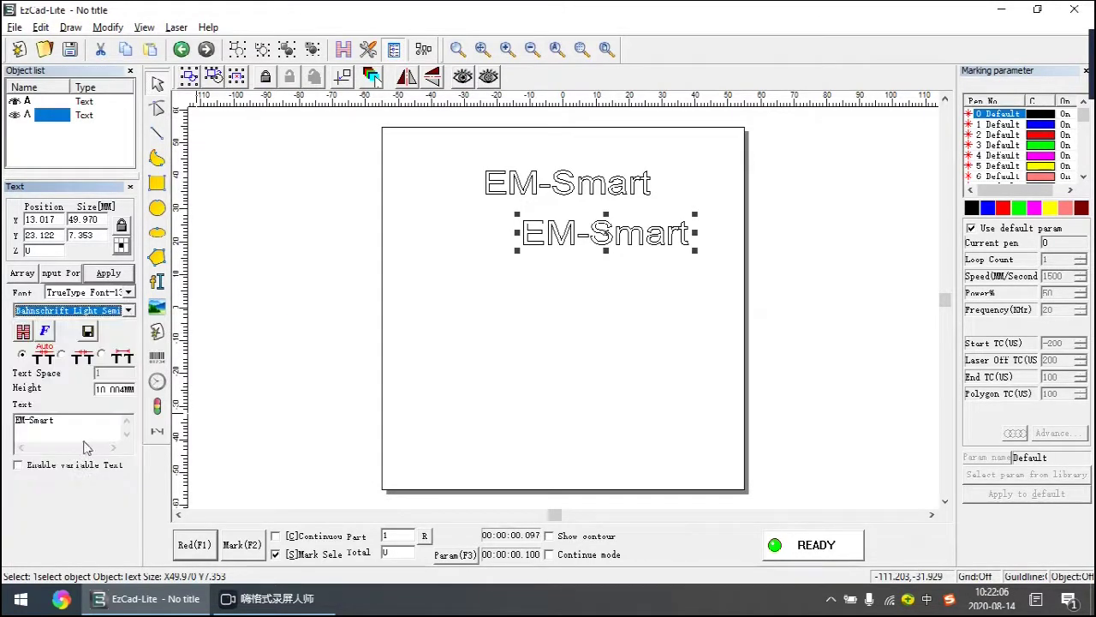
pyautogui.click(108, 273)
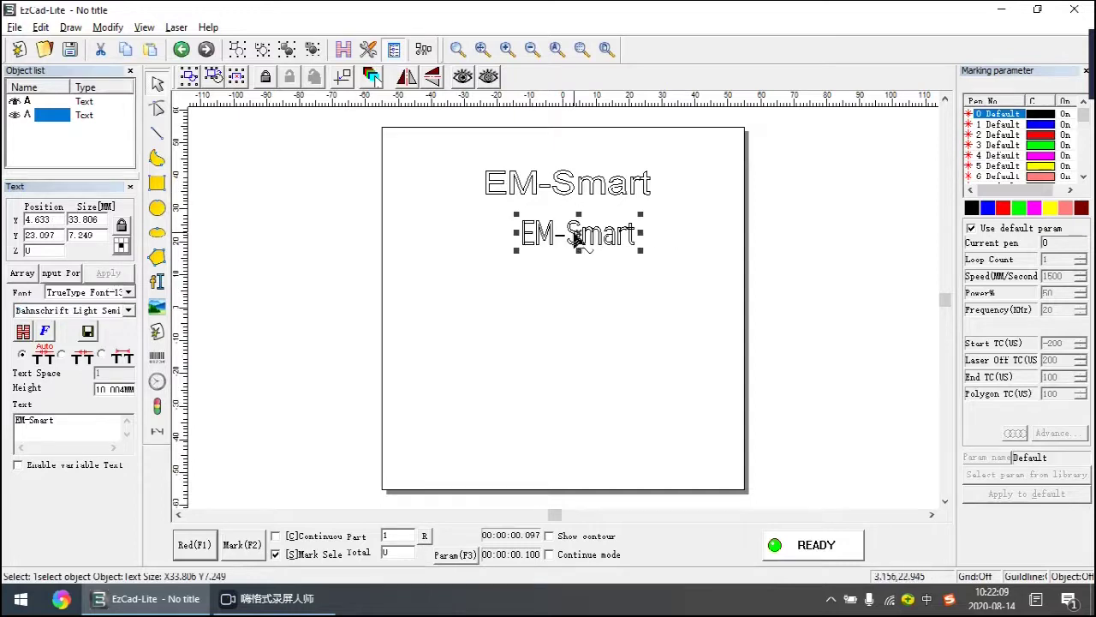
pyautogui.moveTo(577, 240); pyautogui.dragTo(557, 247)
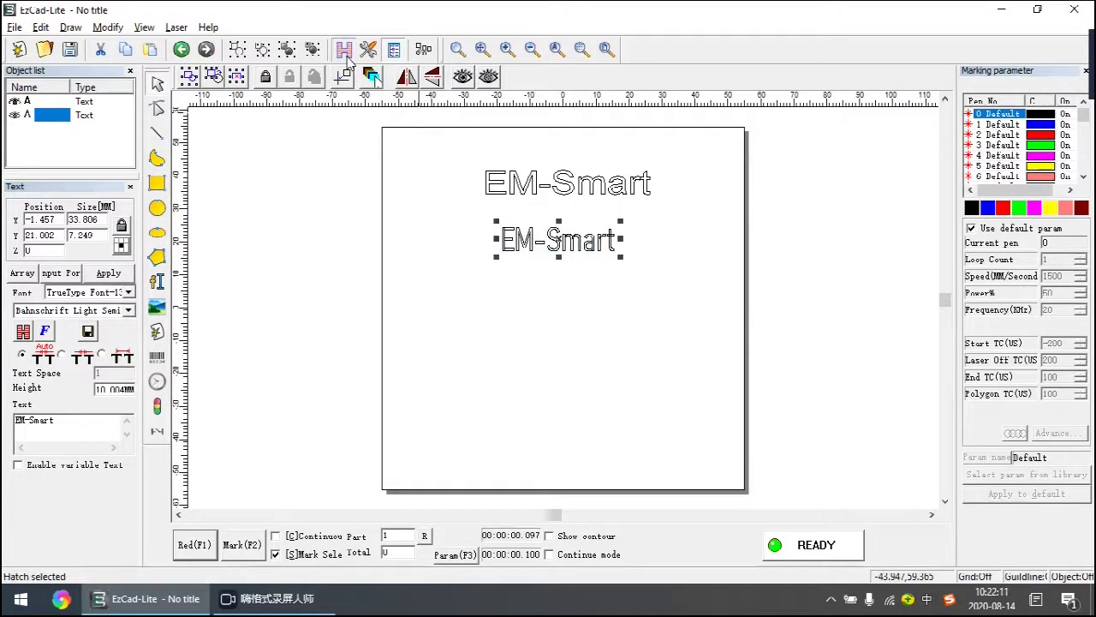
# Fill the second EM-Smart text with a hatch, changing the line type of Hatch1
pyautogui.click(344, 51)
pyautogui.click(517, 205)
pyautogui.click(516, 206)
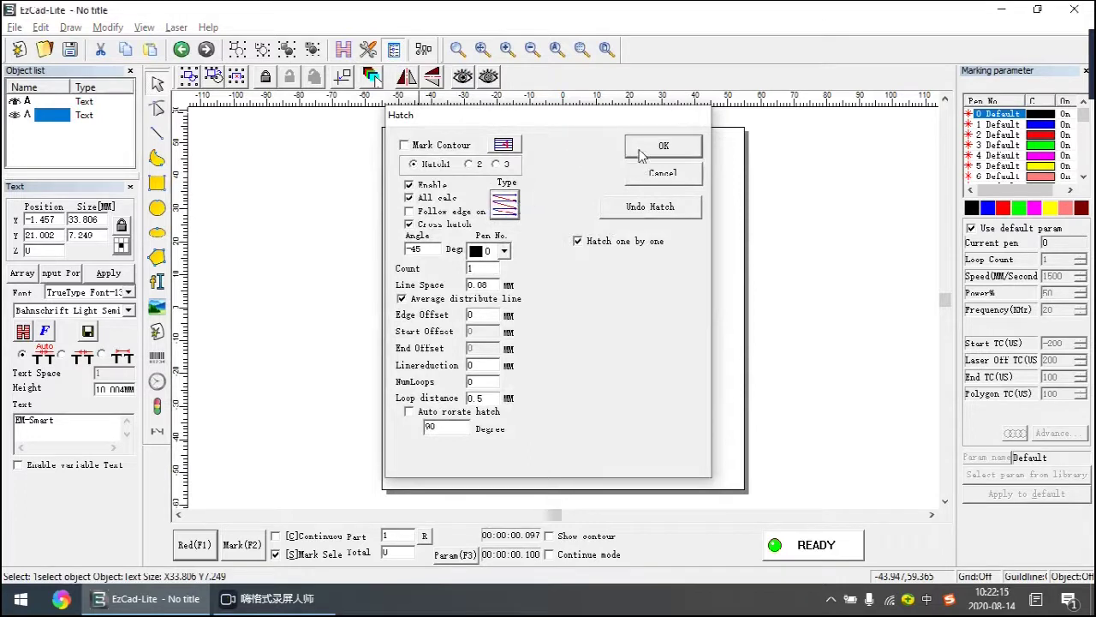
pyautogui.click(641, 151)
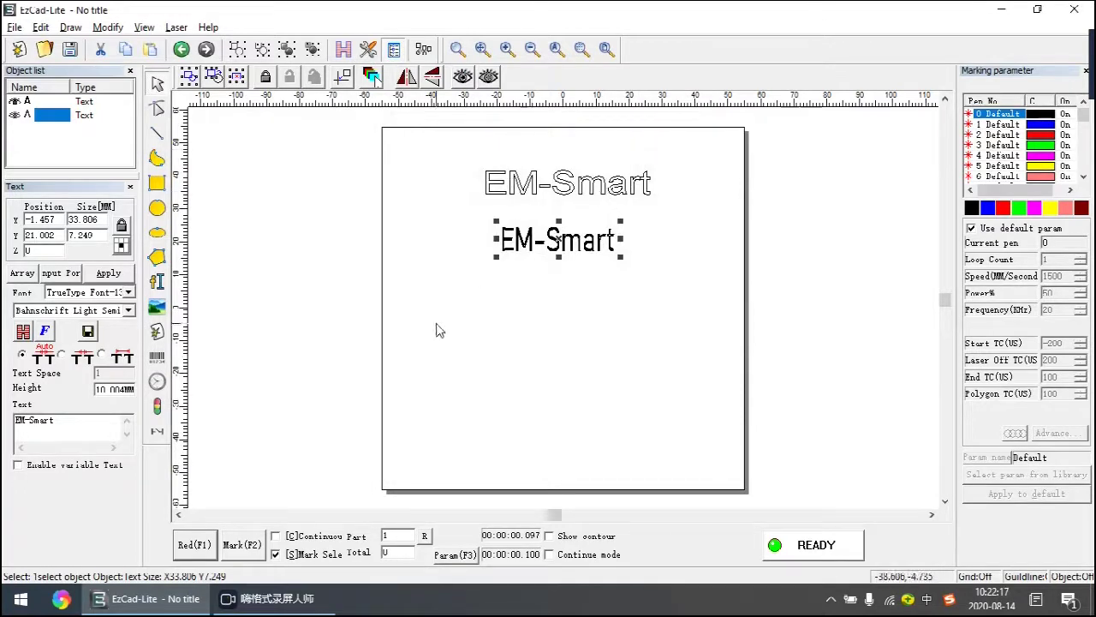
# Place a third text object below the hatched text and enter EM-Smart as its content
pyautogui.click(157, 281)
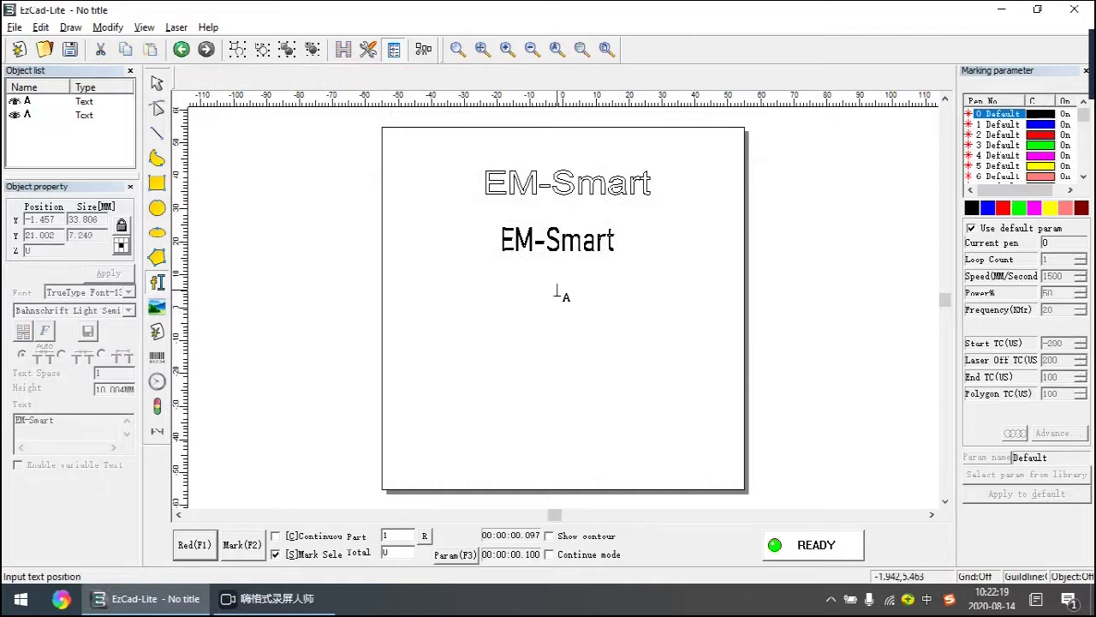
pyautogui.click(524, 295)
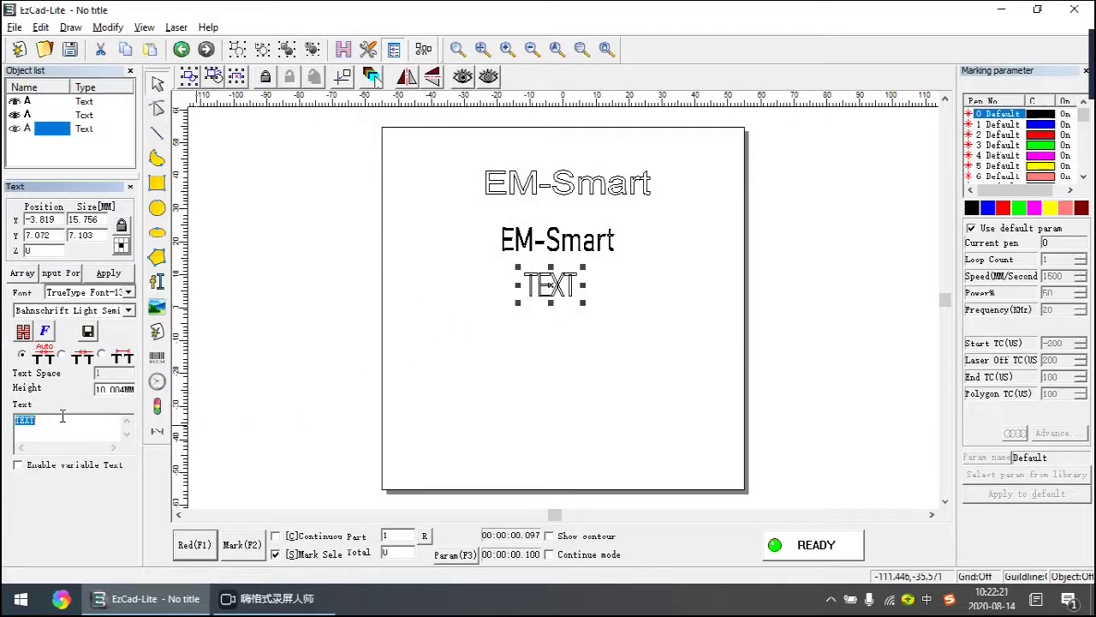
pyautogui.write('EM-')
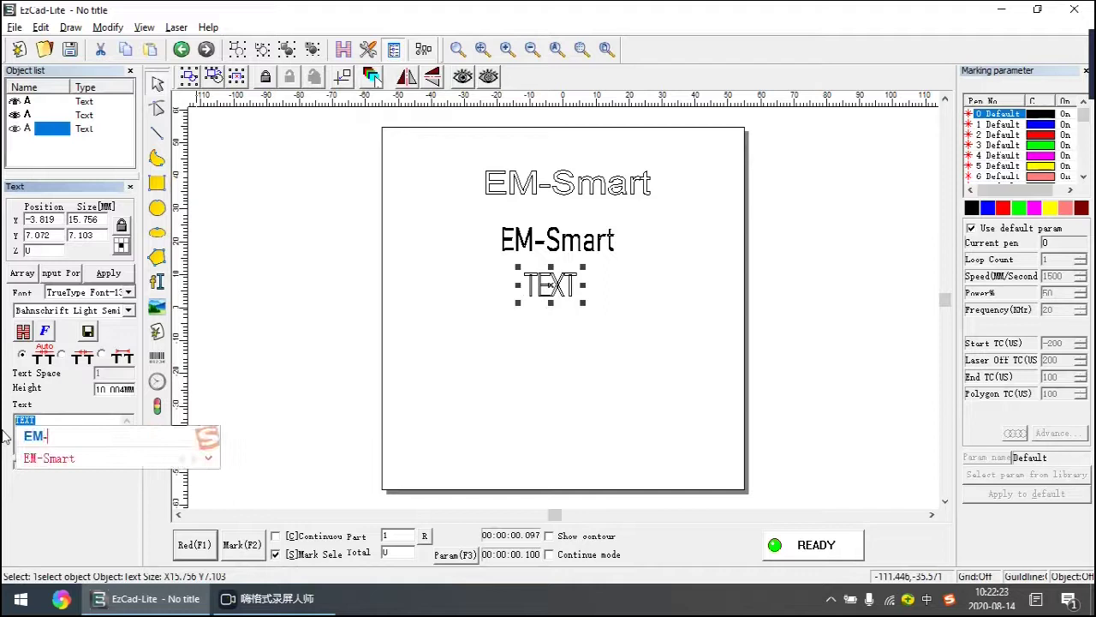
pyautogui.write('Smart')
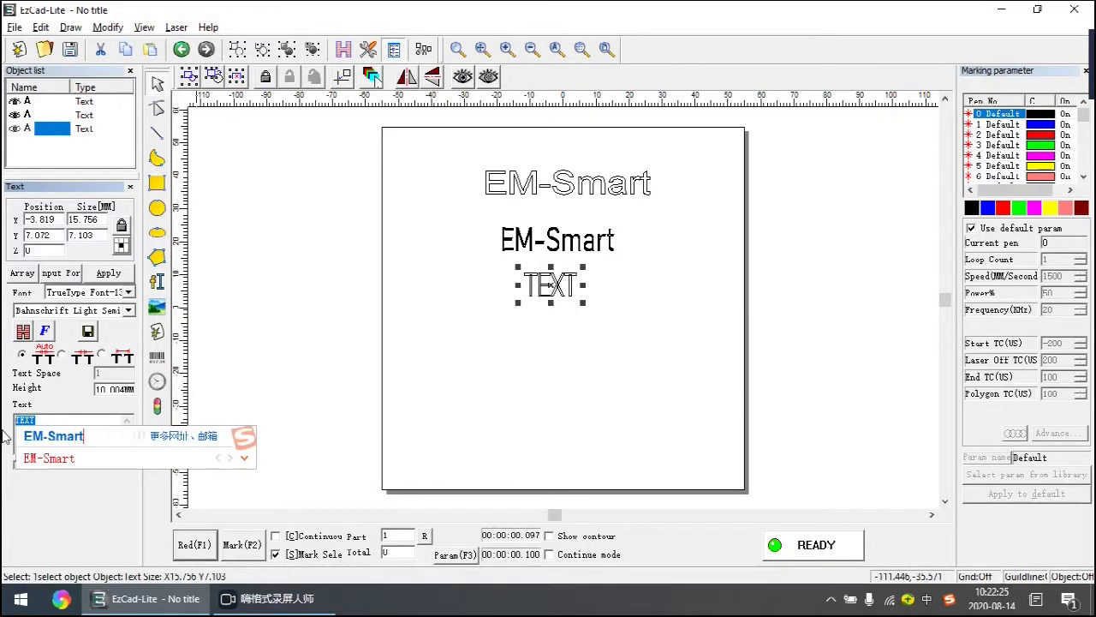
pyautogui.press('Return')
# Set the third text to the JSF font JCZ Single Line Font and move it to about X -1.9, Y 4.2 mm
pyautogui.click(129, 293)
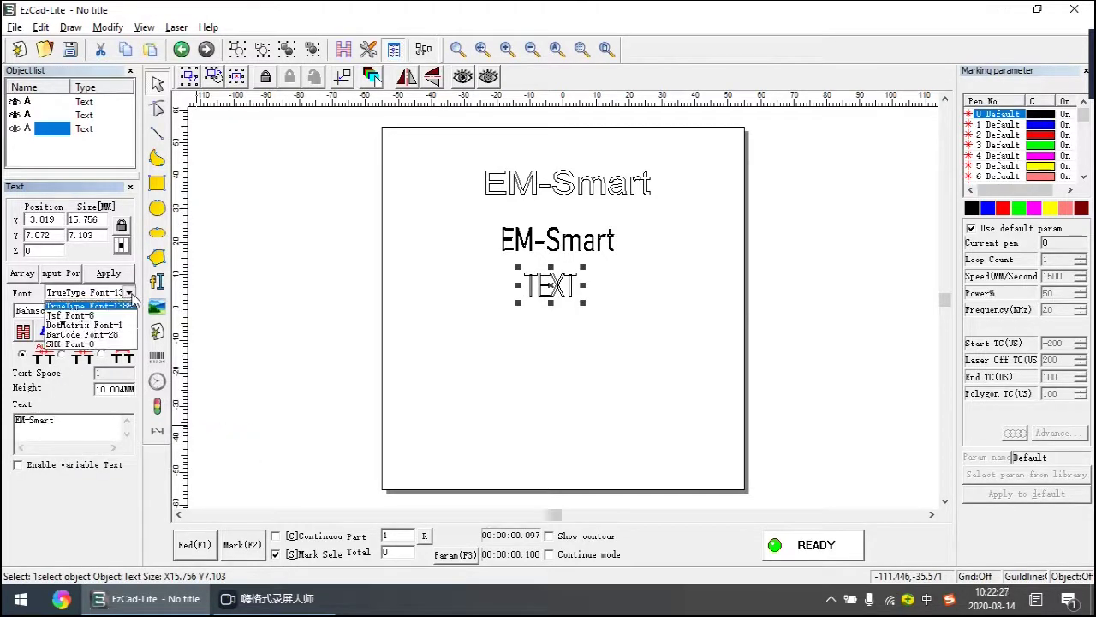
pyautogui.click(103, 315)
pyautogui.click(127, 310)
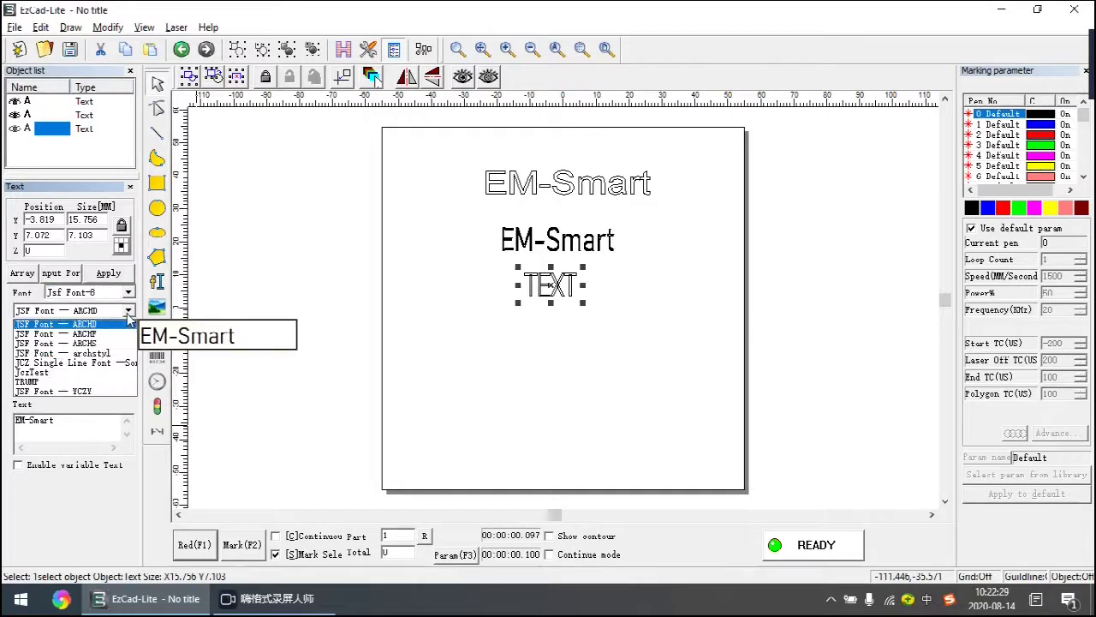
pyautogui.click(97, 366)
pyautogui.click(116, 274)
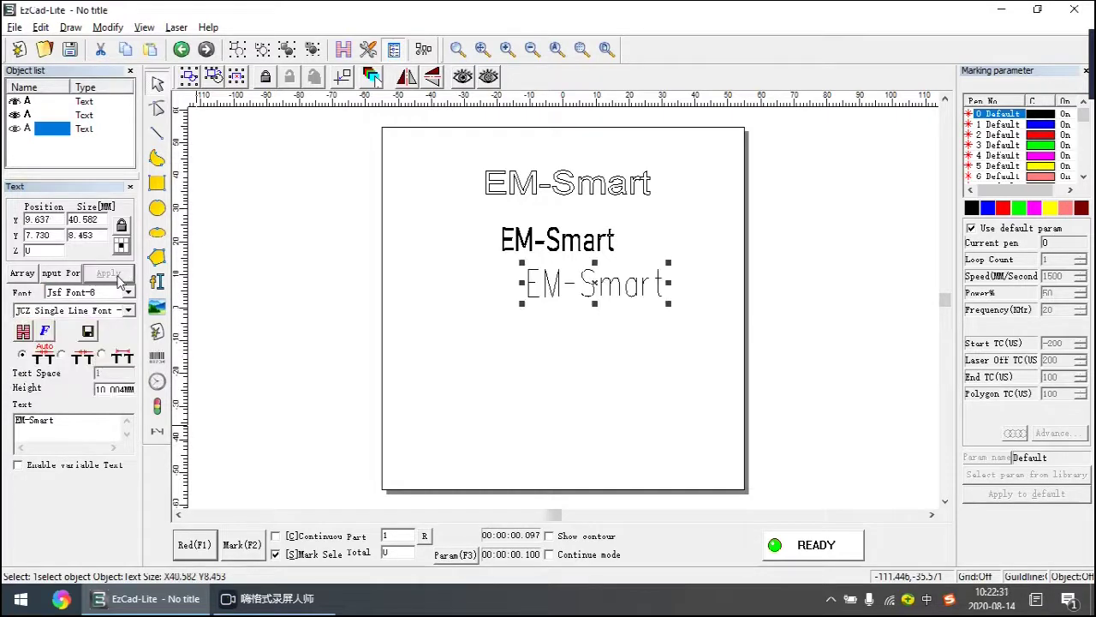
pyautogui.moveTo(595, 284); pyautogui.dragTo(557, 295)
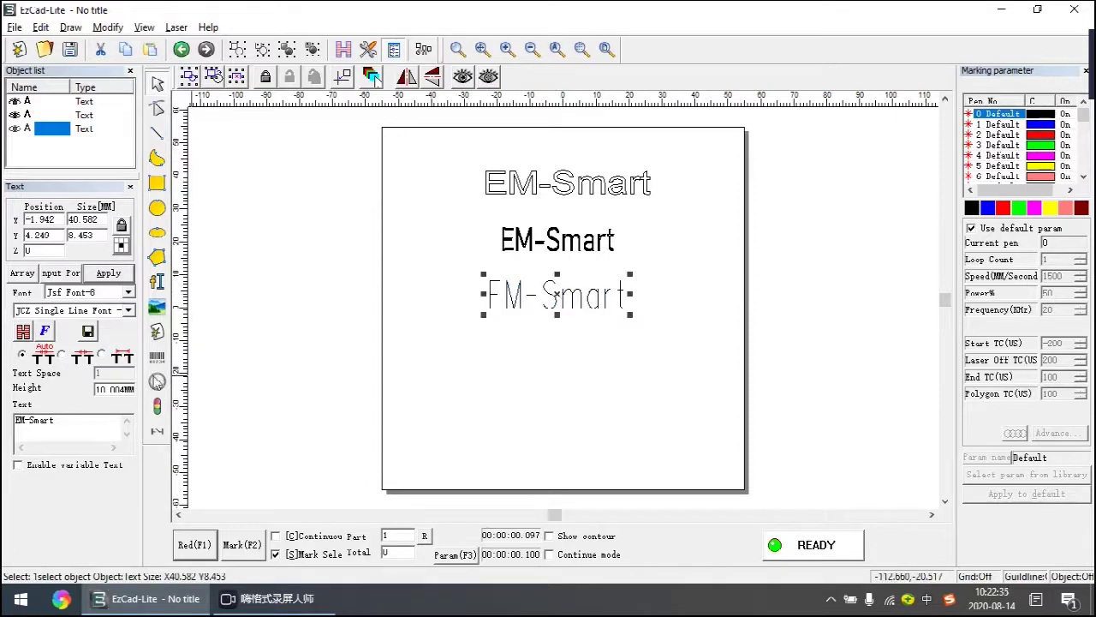
# Place a fourth text object below the single-line text and enter EM-Smart as its content
pyautogui.click(156, 280)
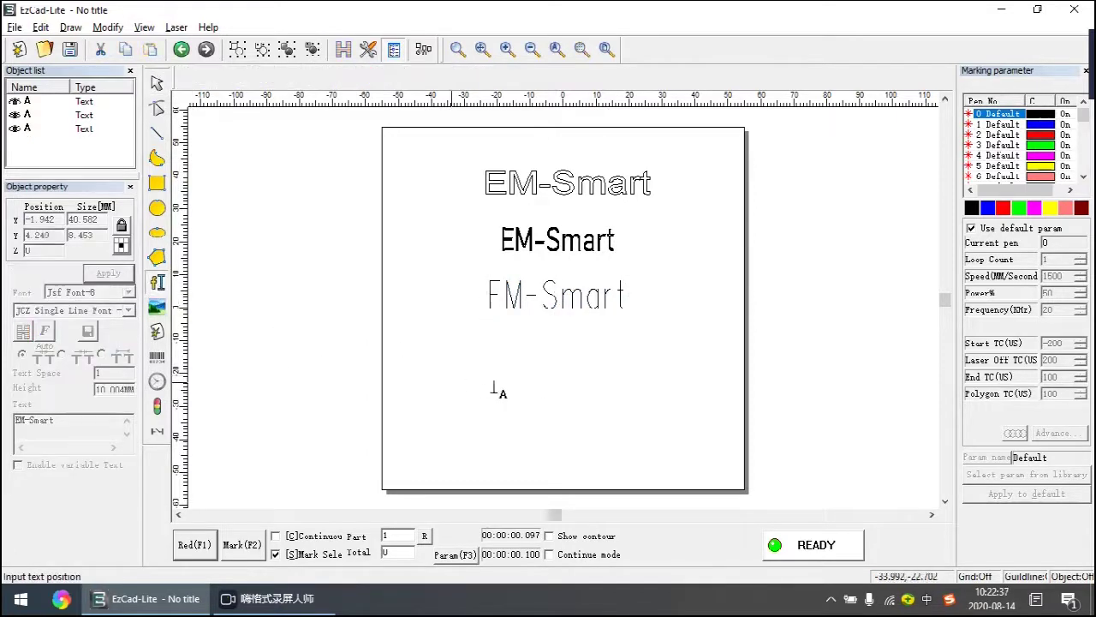
pyautogui.click(537, 368)
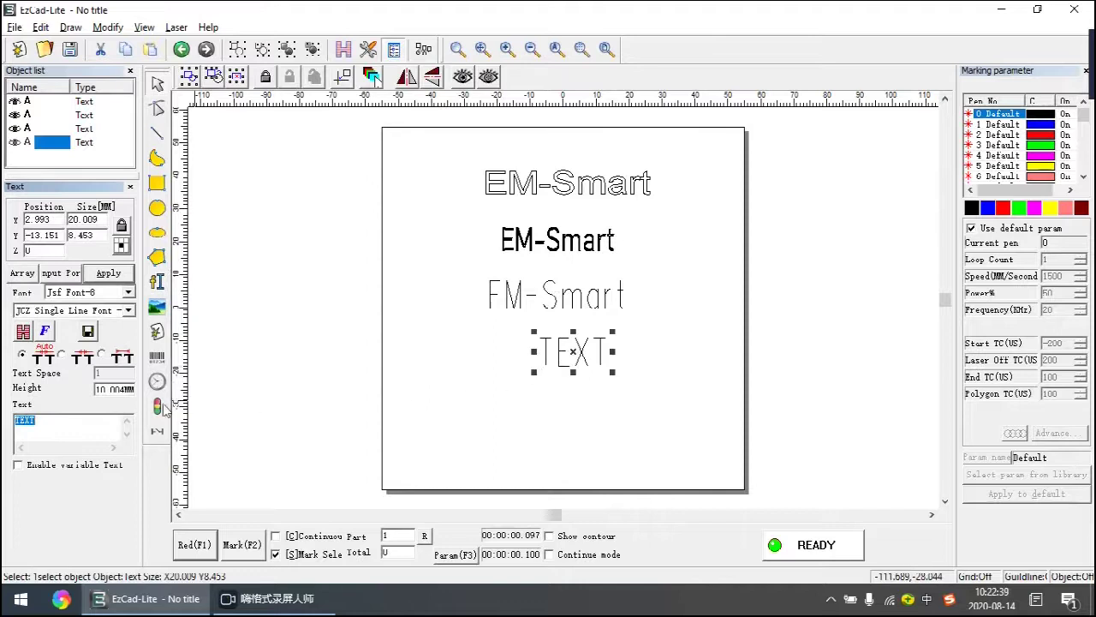
pyautogui.write('EM-Smart')
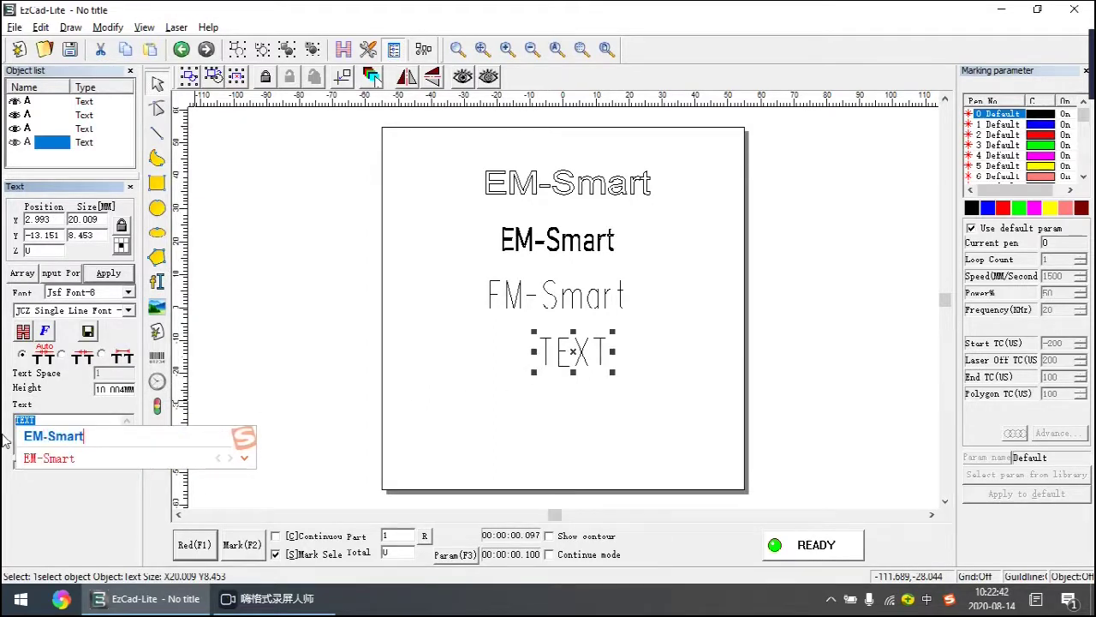
pyautogui.press('Return')
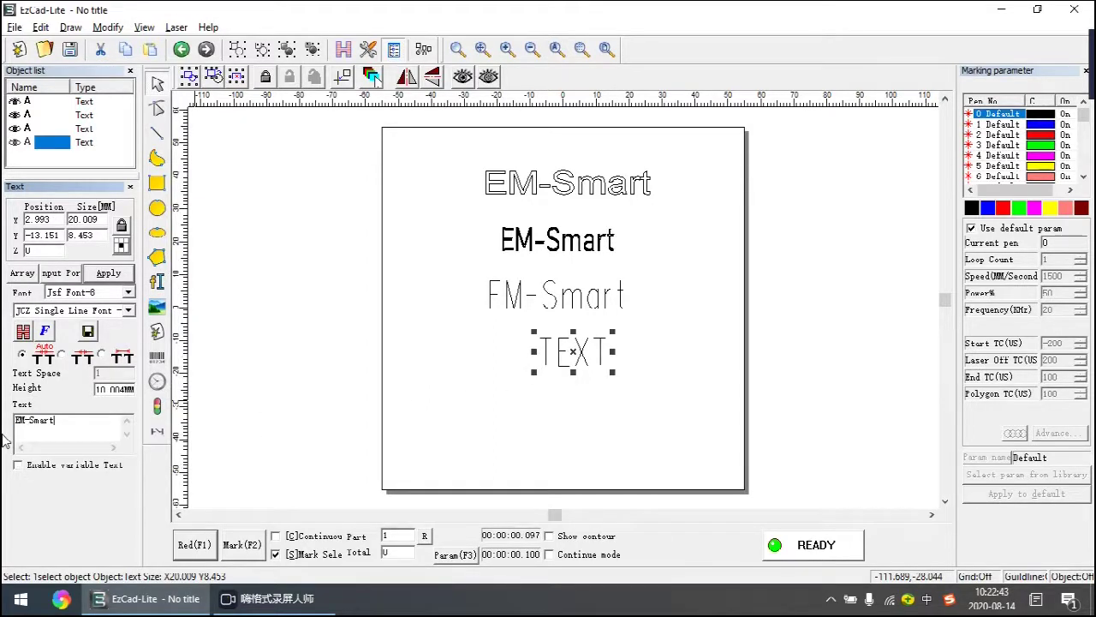
# Turn the fourth text into a barcode of type QRCODE and move it to about X -13.4, Y -17.2 mm
pyautogui.click(127, 292)
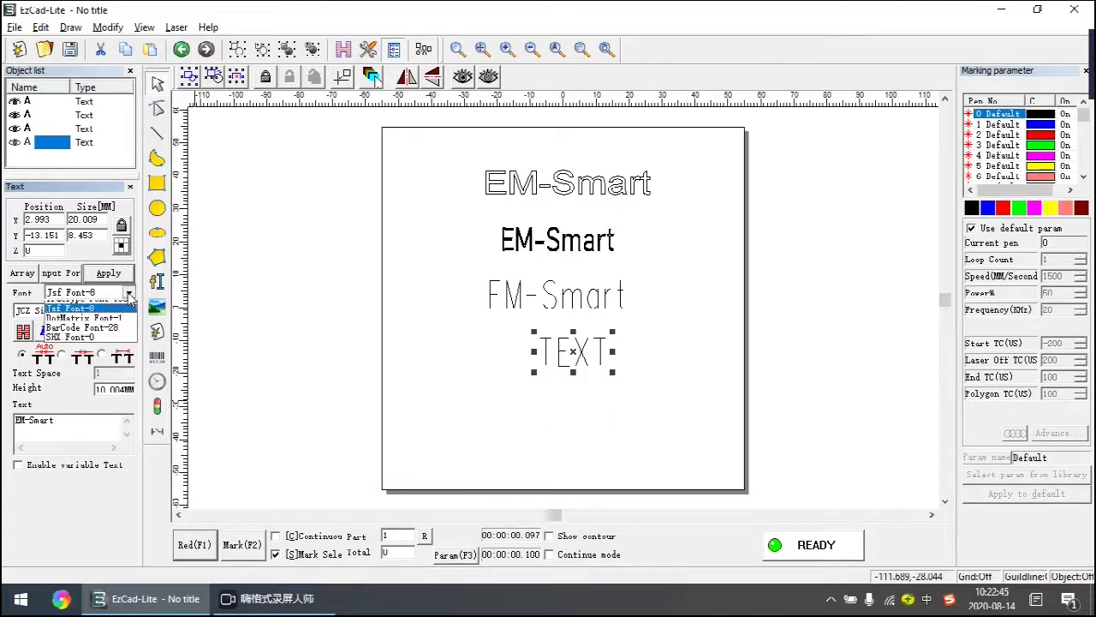
pyautogui.click(108, 334)
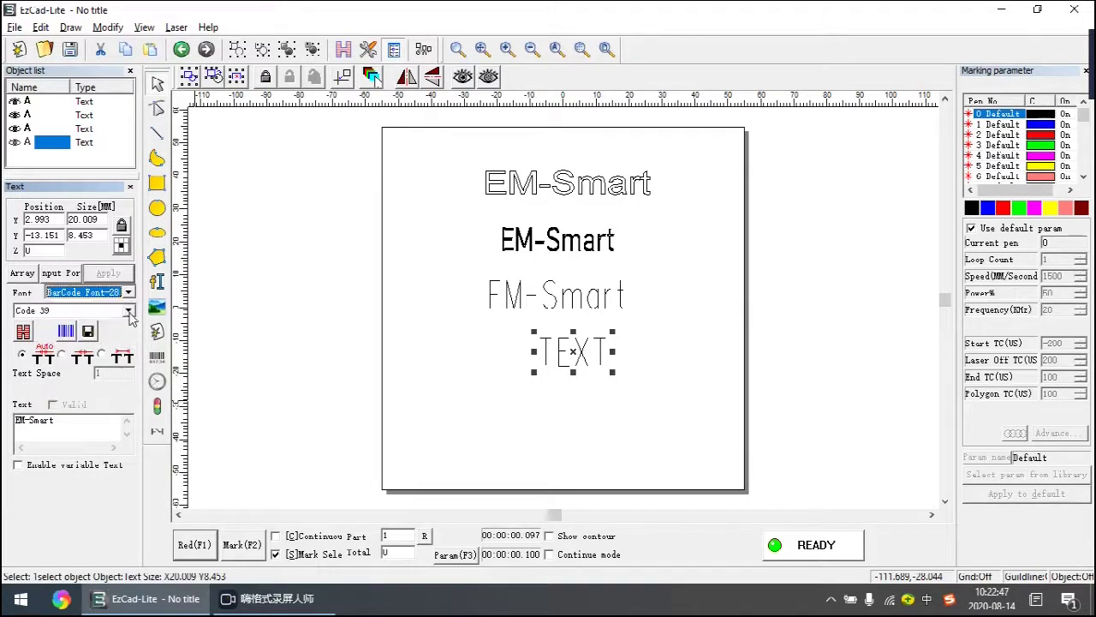
pyautogui.click(128, 309)
pyautogui.moveTo(129, 360); pyautogui.dragTo(125, 445)
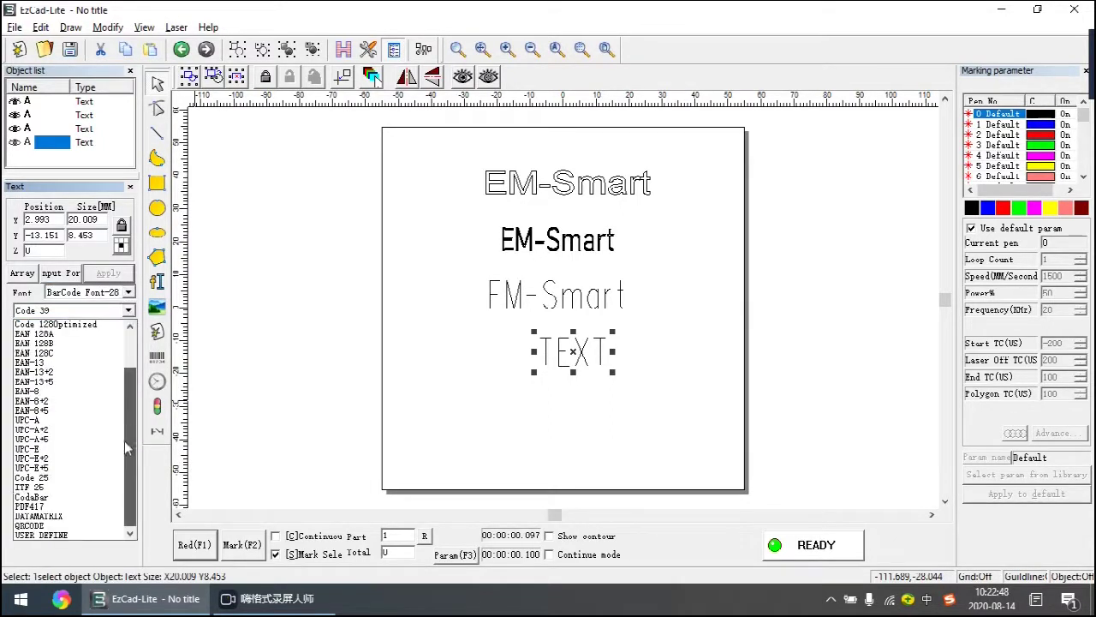
pyautogui.click(30, 525)
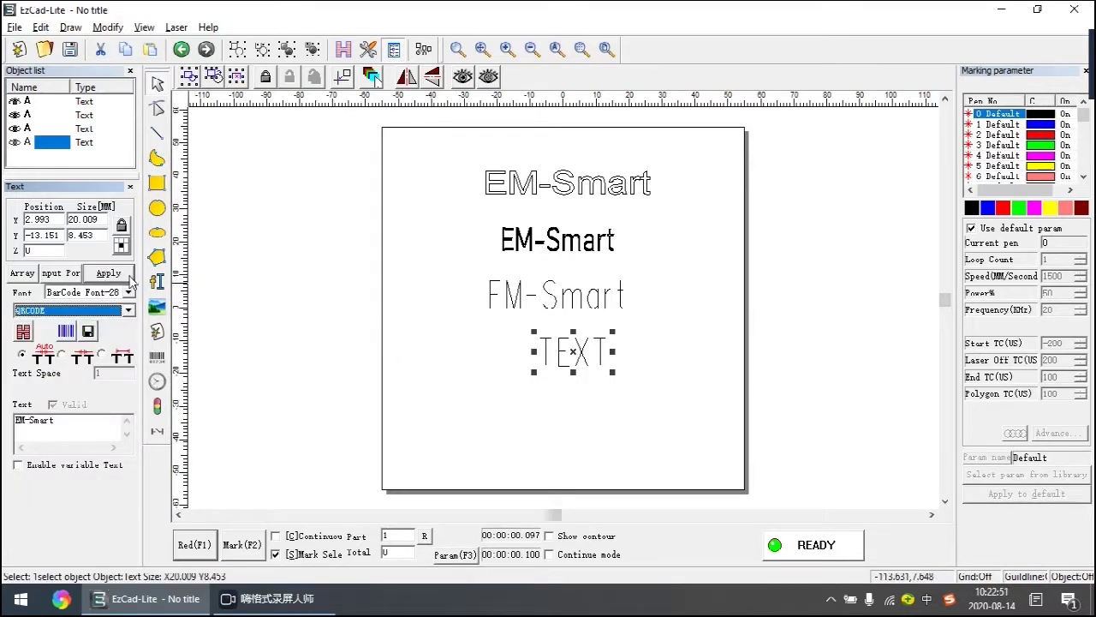
pyautogui.click(128, 275)
pyautogui.moveTo(570, 346); pyautogui.dragTo(464, 399)
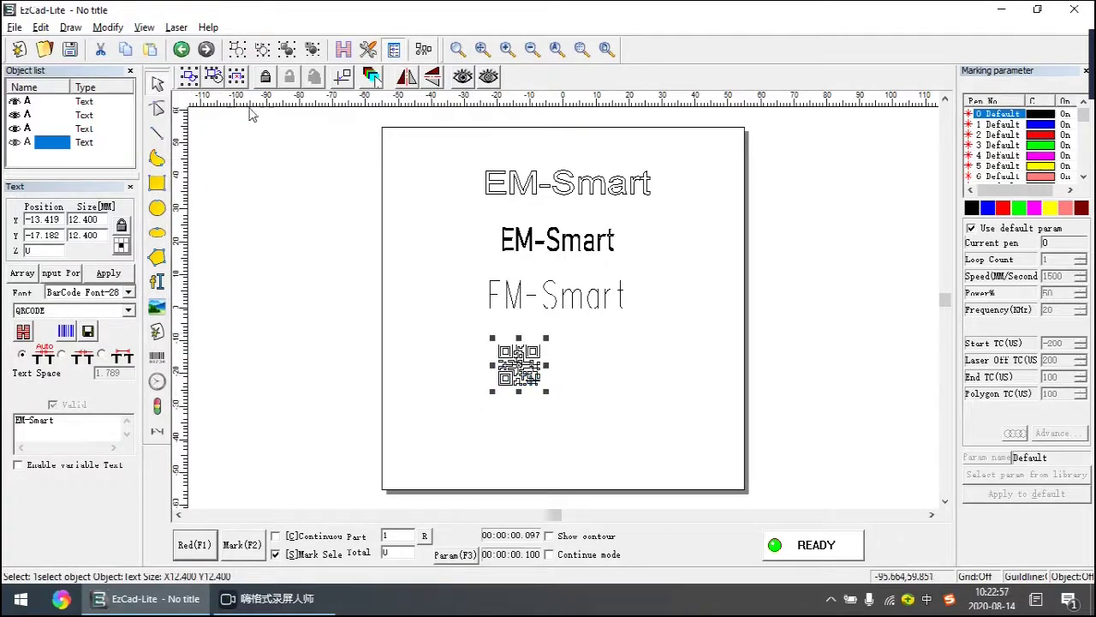
# Fill the QR code with a hatch using the existing hatch settings
pyautogui.click(342, 48)
pyautogui.click(662, 147)
pyautogui.click(440, 367)
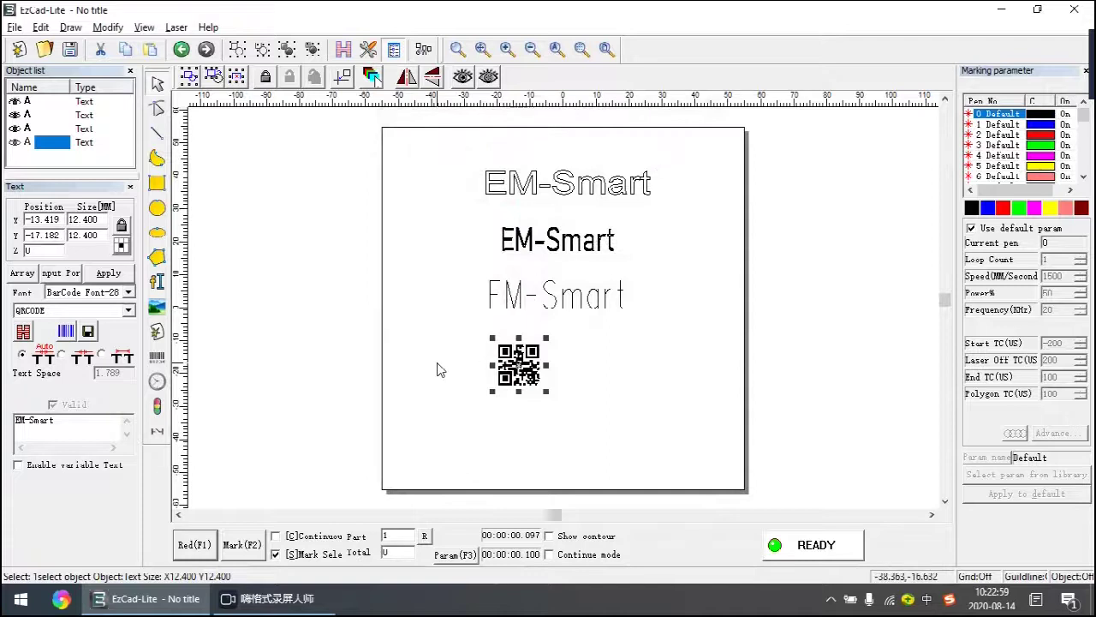
# Add a fifth text object to the right of the QR code in the TrueType font 014-CAI978
pyautogui.click(157, 280)
pyautogui.click(595, 409)
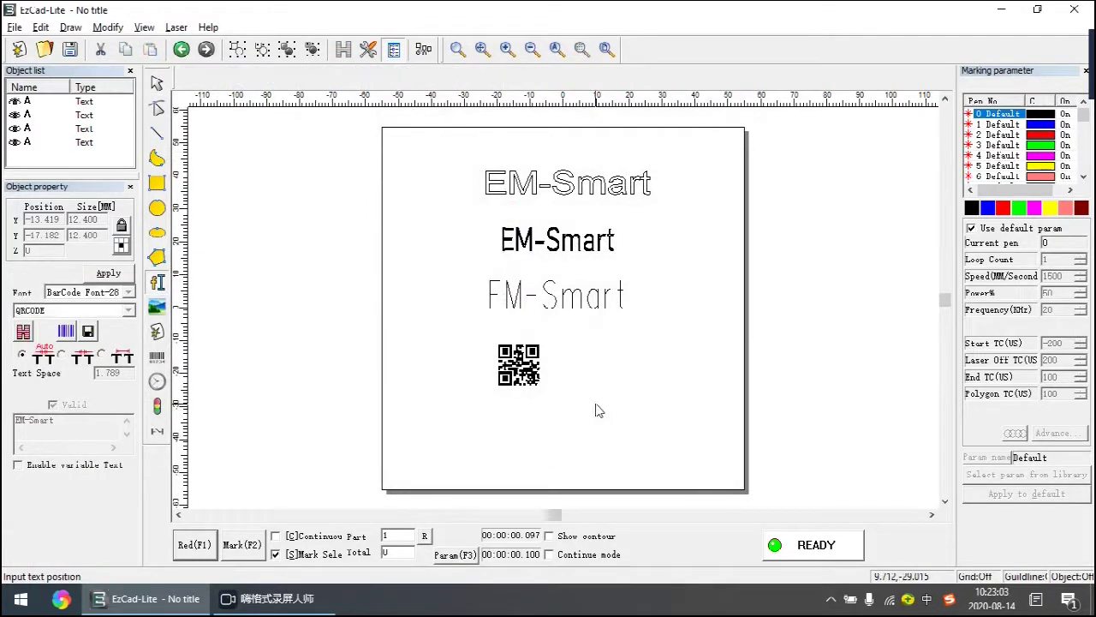
pyautogui.click(127, 292)
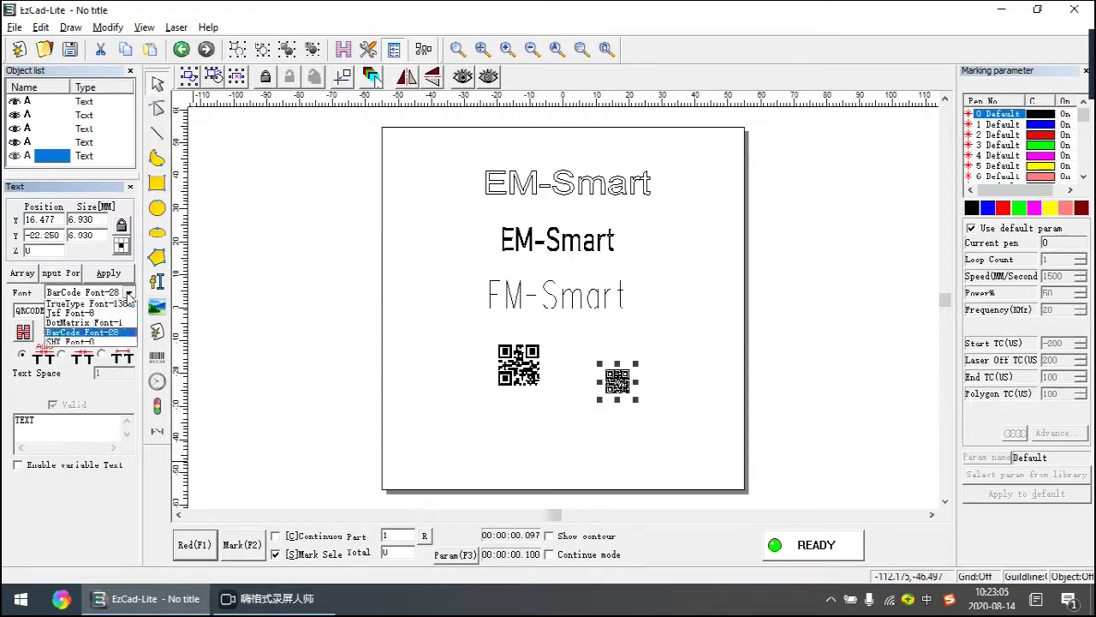
pyautogui.click(120, 317)
pyautogui.click(128, 310)
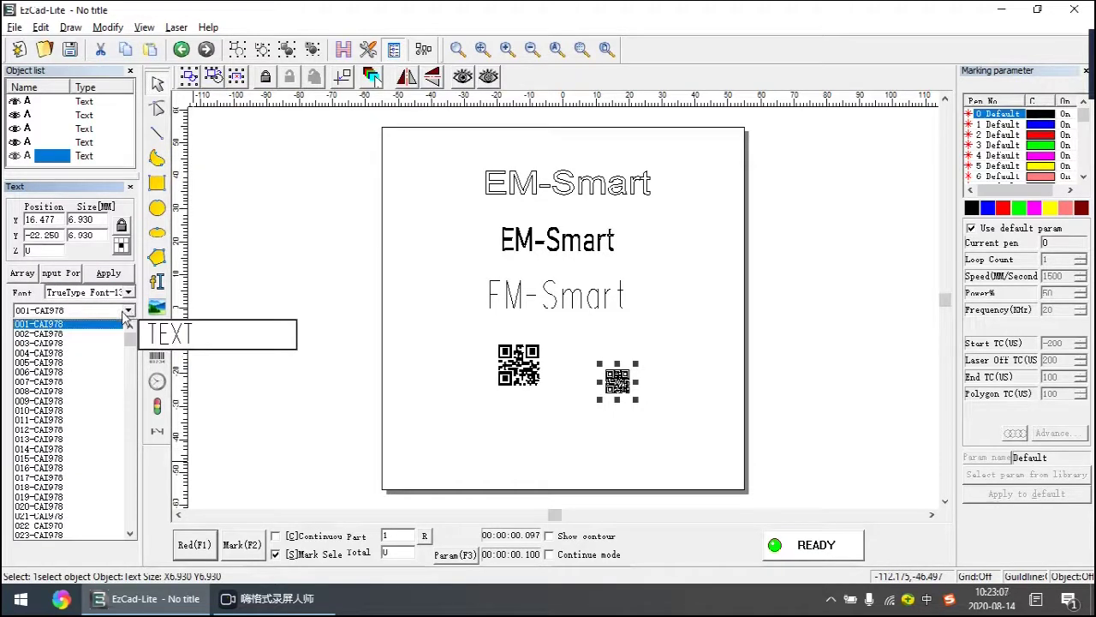
pyautogui.click(39, 447)
pyautogui.click(109, 274)
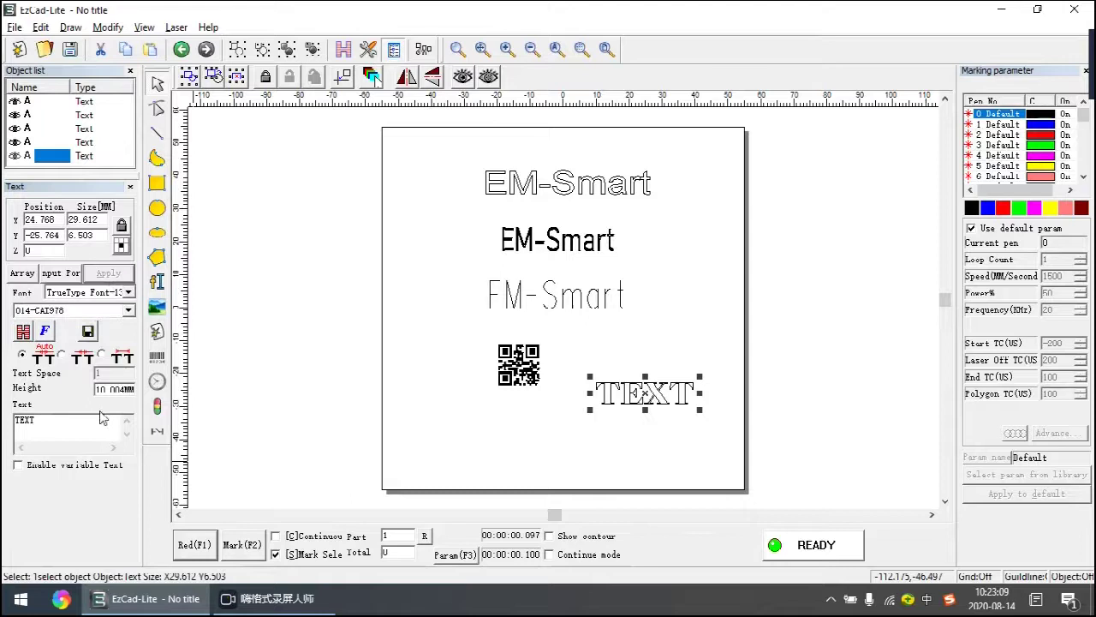
# Replace the fifth text object's content with EM-Smart
pyautogui.doubleClick(56, 426)
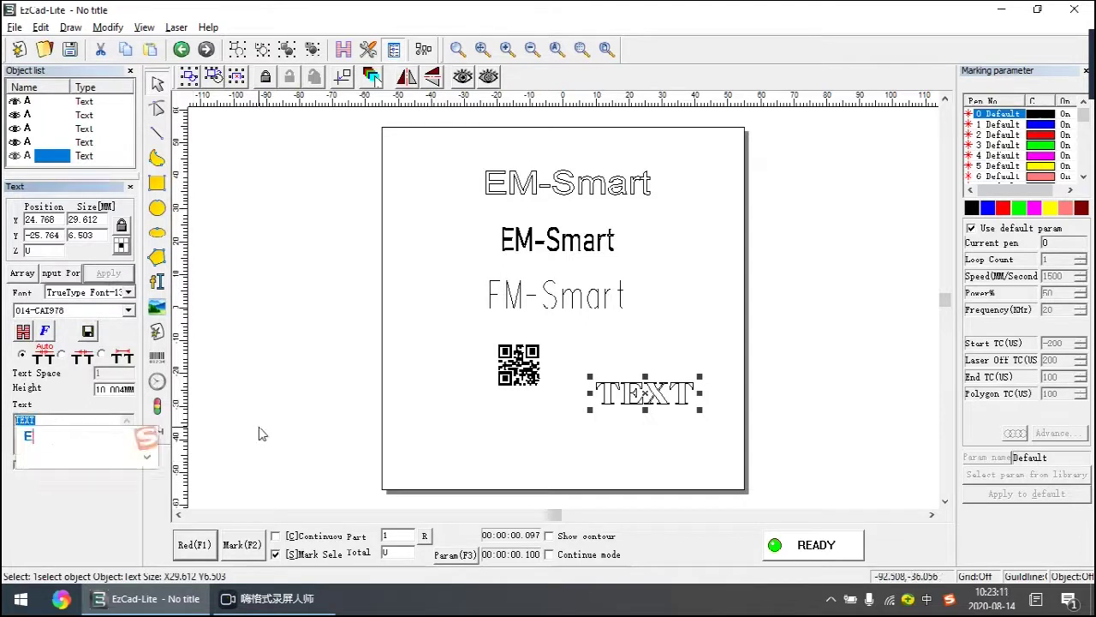
pyautogui.write('EM-Smart')
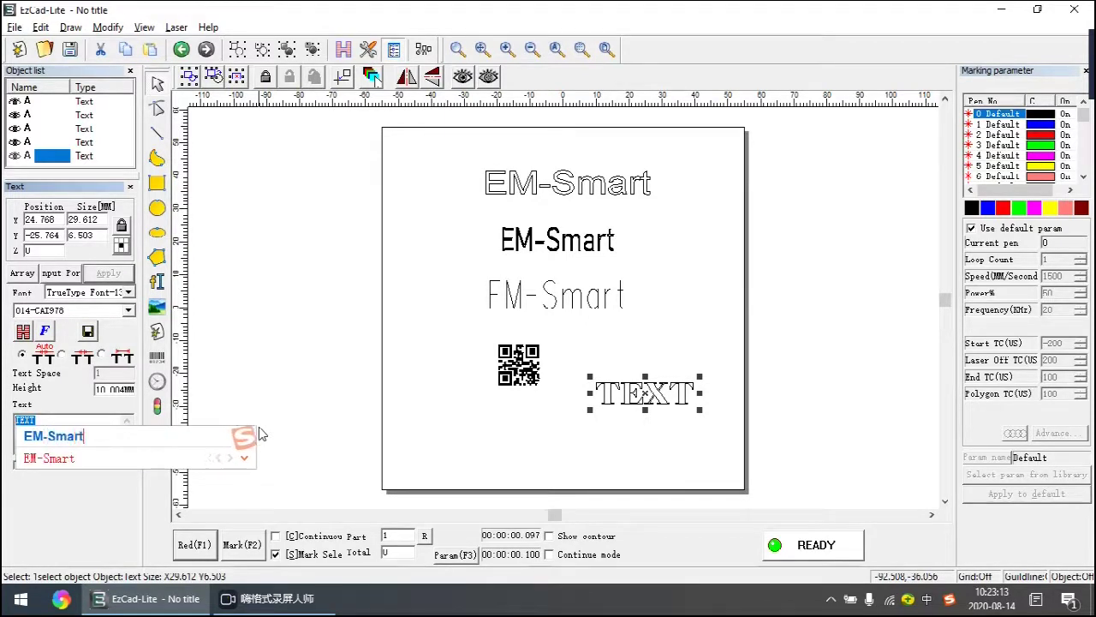
pyautogui.press('Return')
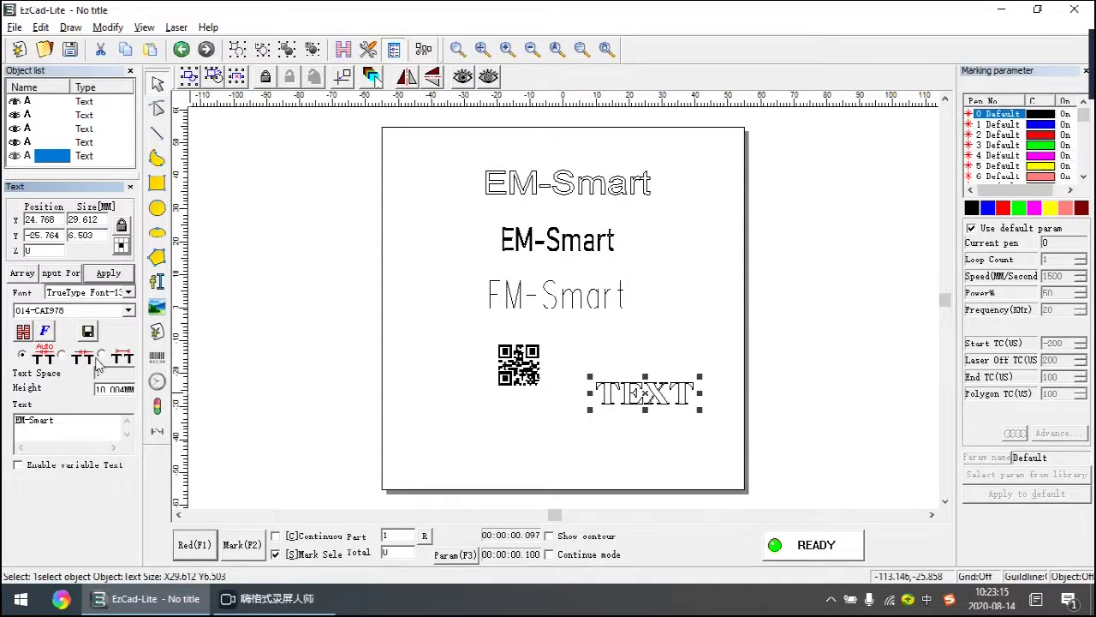
# Turn the fifth text into circle text with a circle diameter of 50
pyautogui.click(46, 332)
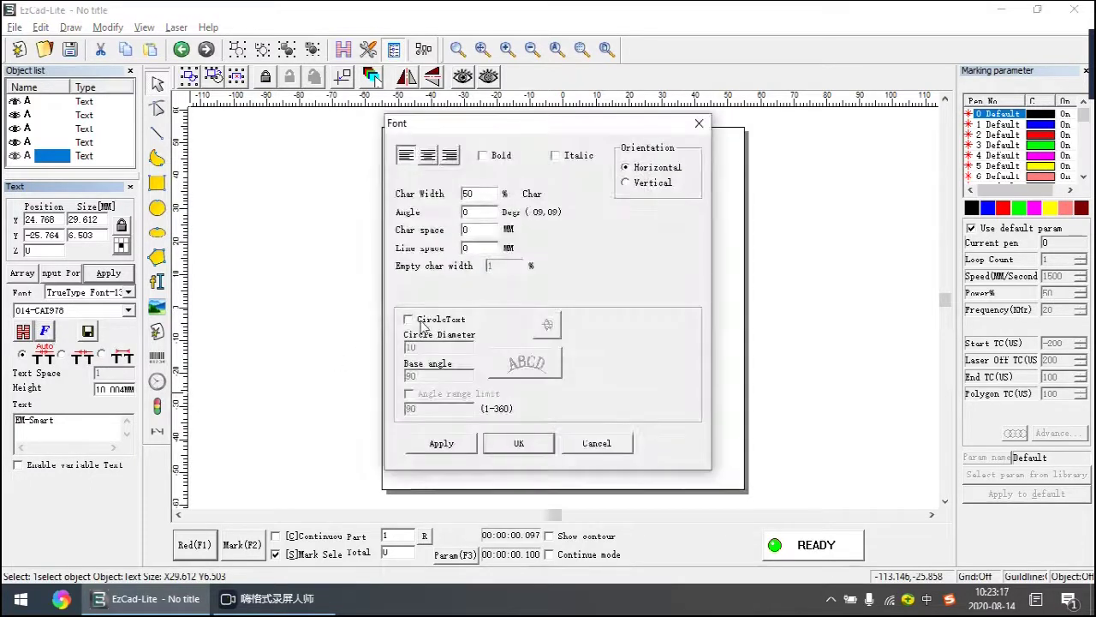
pyautogui.click(410, 318)
pyautogui.moveTo(422, 348); pyautogui.dragTo(336, 362)
pyautogui.write('50')
pyautogui.click(456, 449)
pyautogui.click(518, 443)
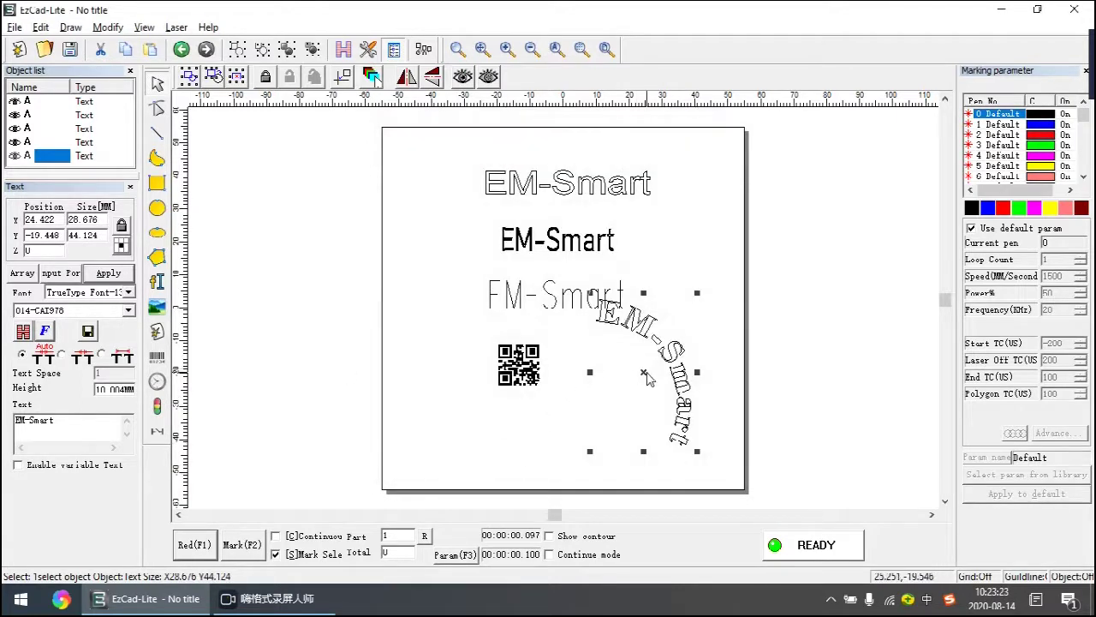
# Move the curved text to about X 29.4, Y -28.0 mm and fill it with a hatch using the existing settings
pyautogui.moveTo(648, 379); pyautogui.dragTo(663, 408)
pyautogui.click(343, 51)
pyautogui.click(660, 145)
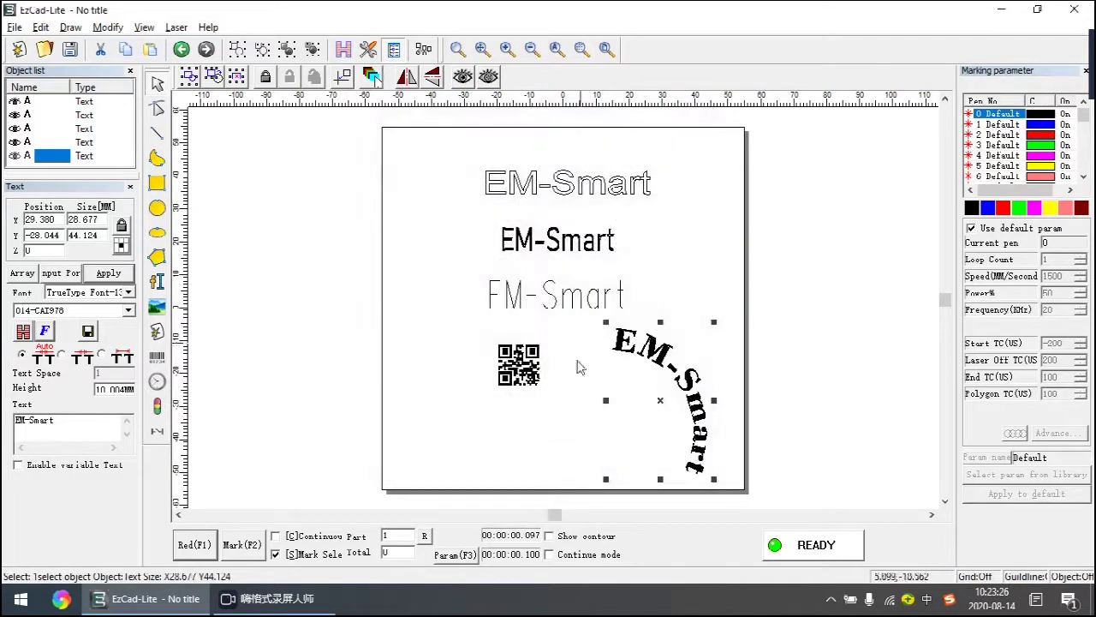
pyautogui.click(549, 422)
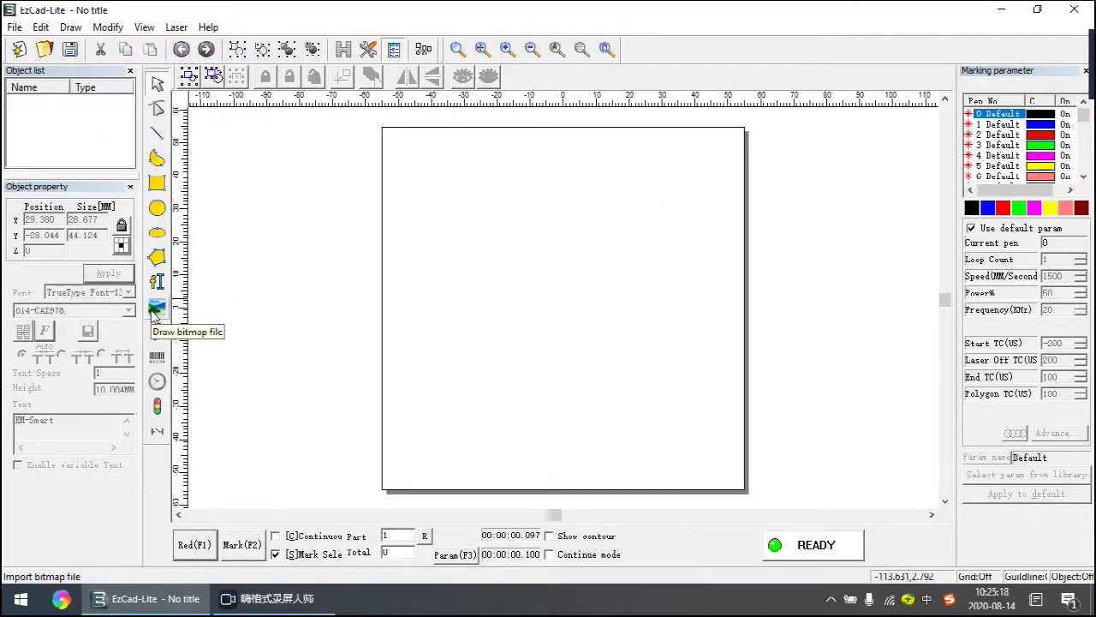
# Examine the file types supported by the bitmap import and by the vector import
pyautogui.click(155, 310)
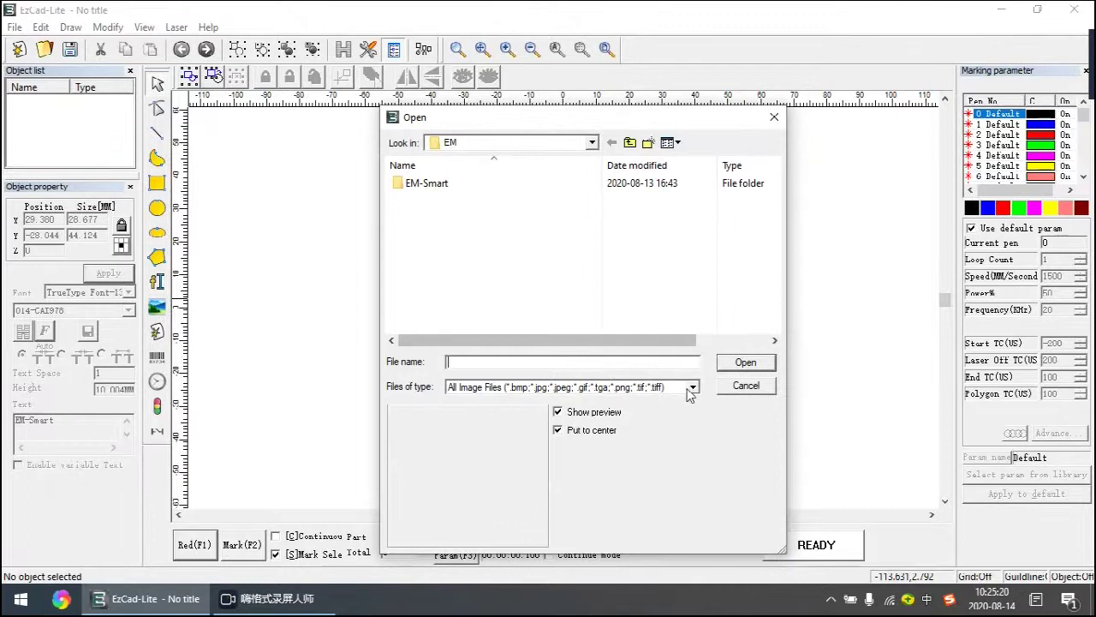
pyautogui.click(693, 388)
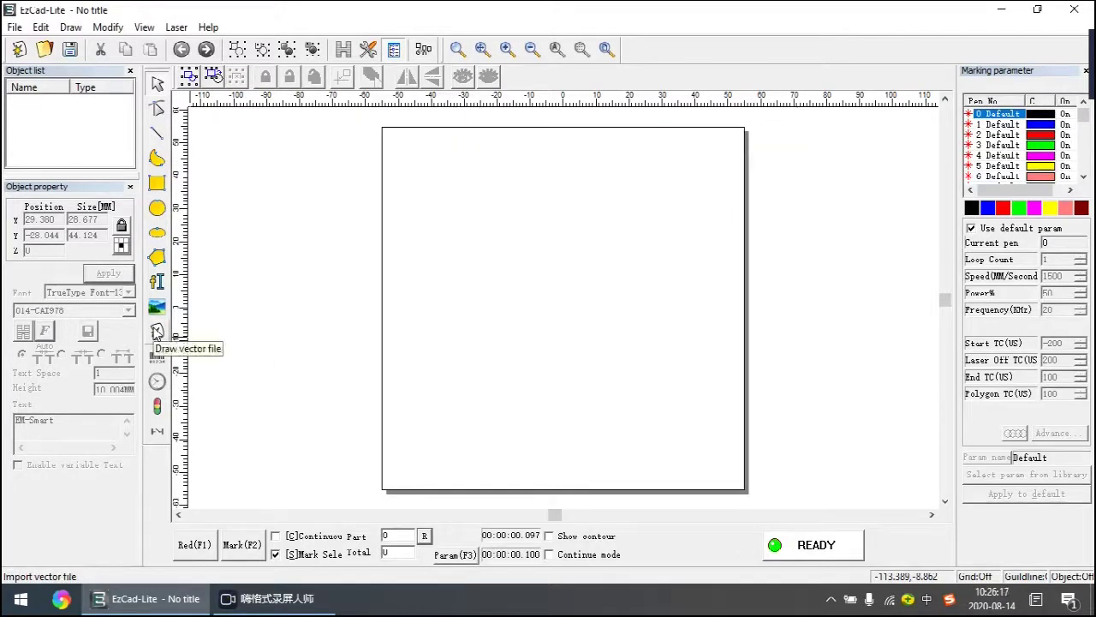
pyautogui.click(157, 332)
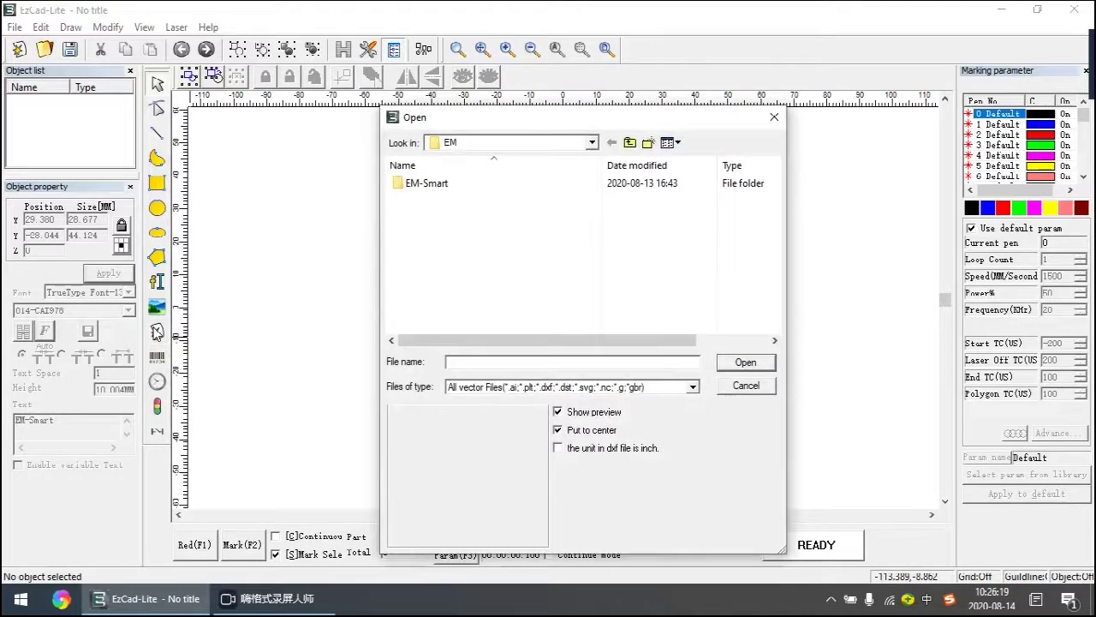
pyautogui.click(693, 388)
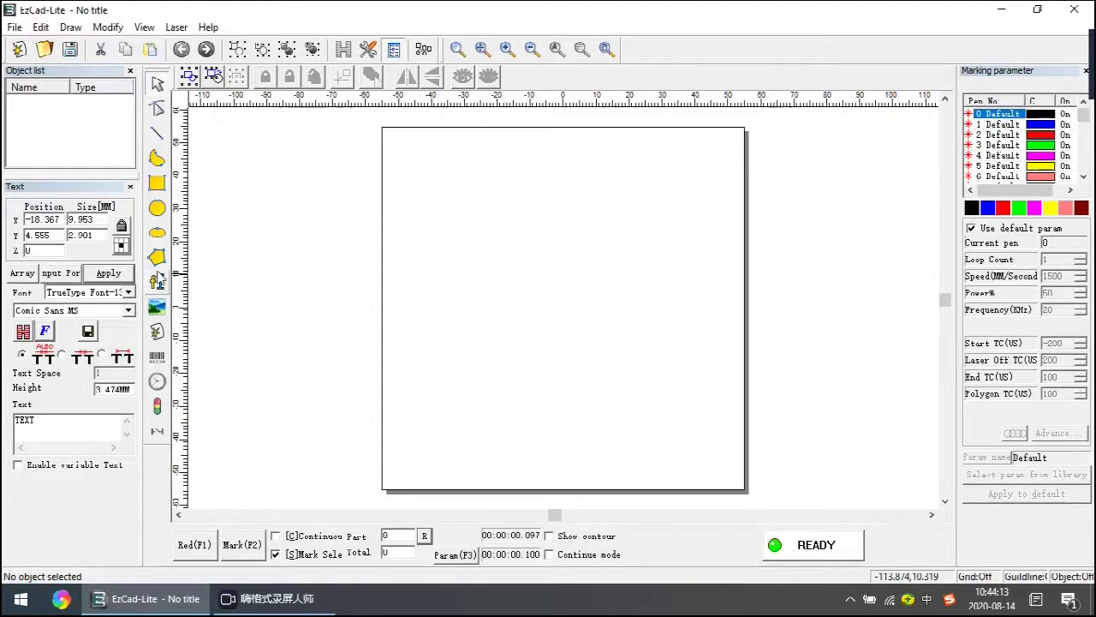
# Place a text object near the middle of the empty work area with EM-Smart as its content
pyautogui.click(157, 282)
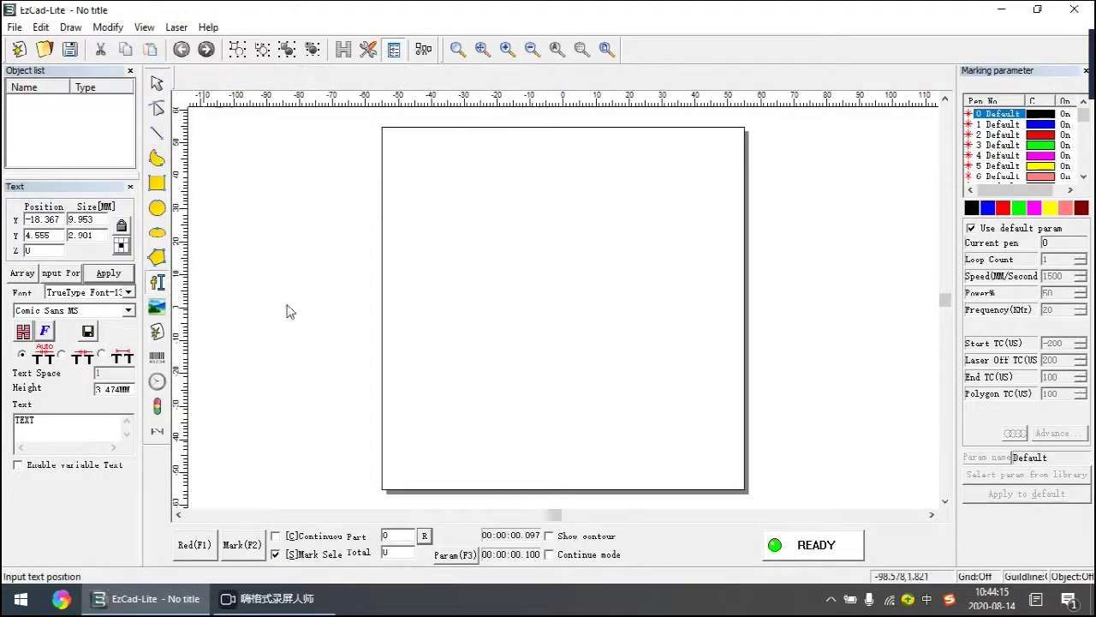
pyautogui.click(486, 301)
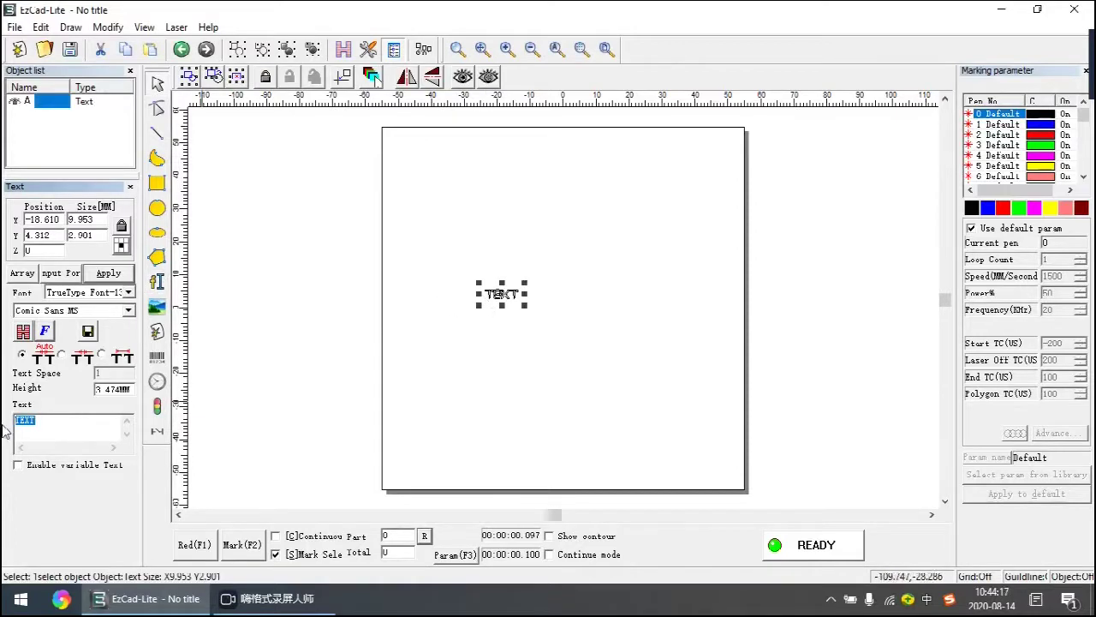
pyautogui.write('EM-S')
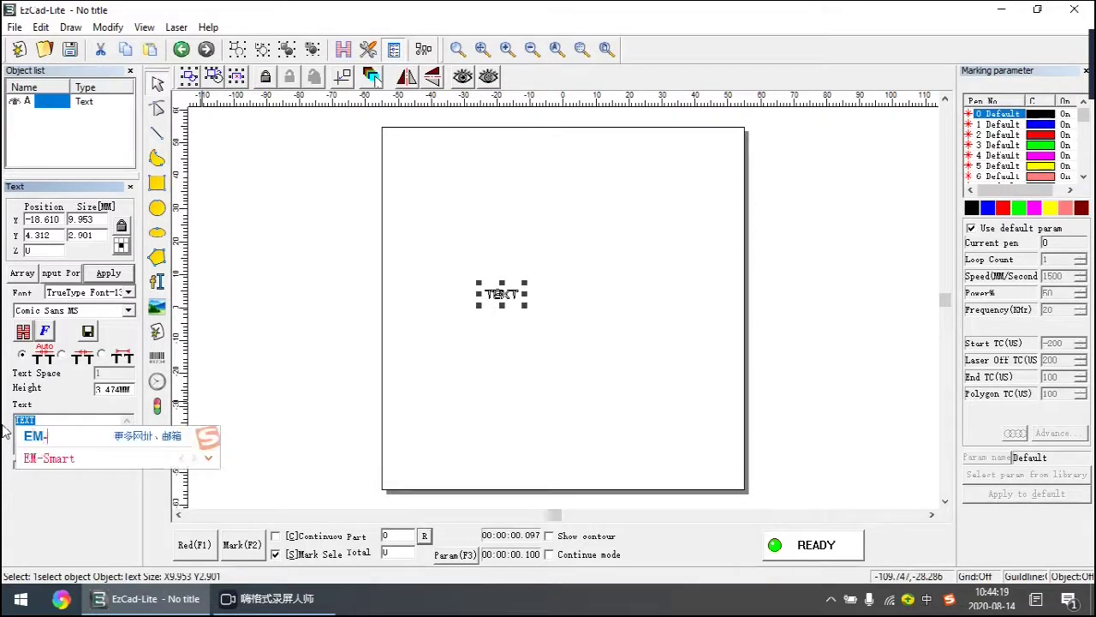
pyautogui.write('mart')
pyautogui.press('Return')
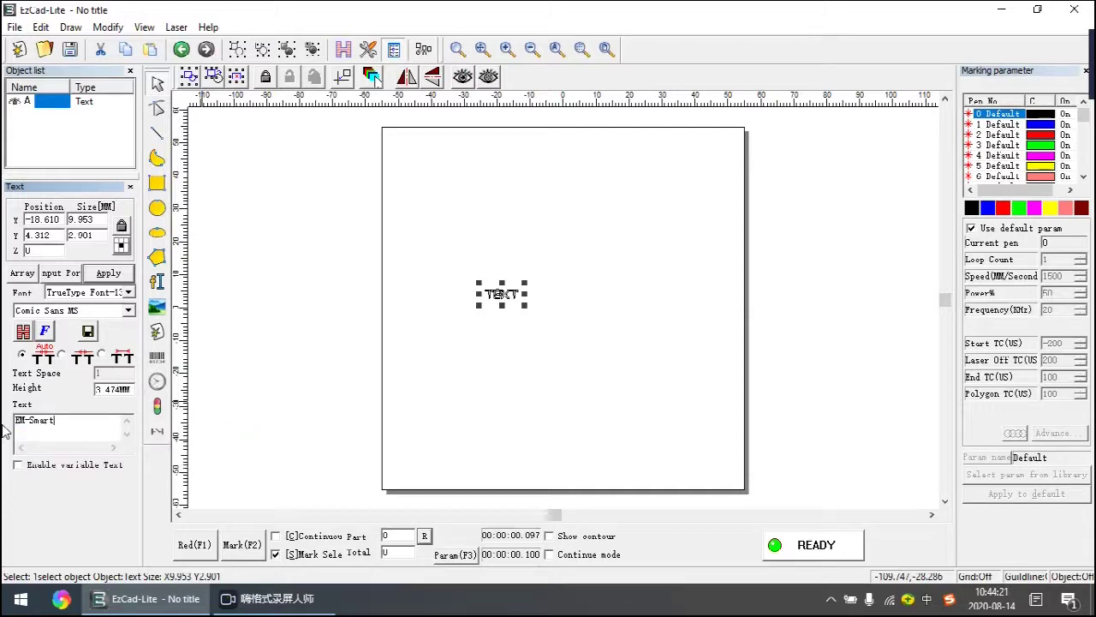
pyautogui.click(108, 273)
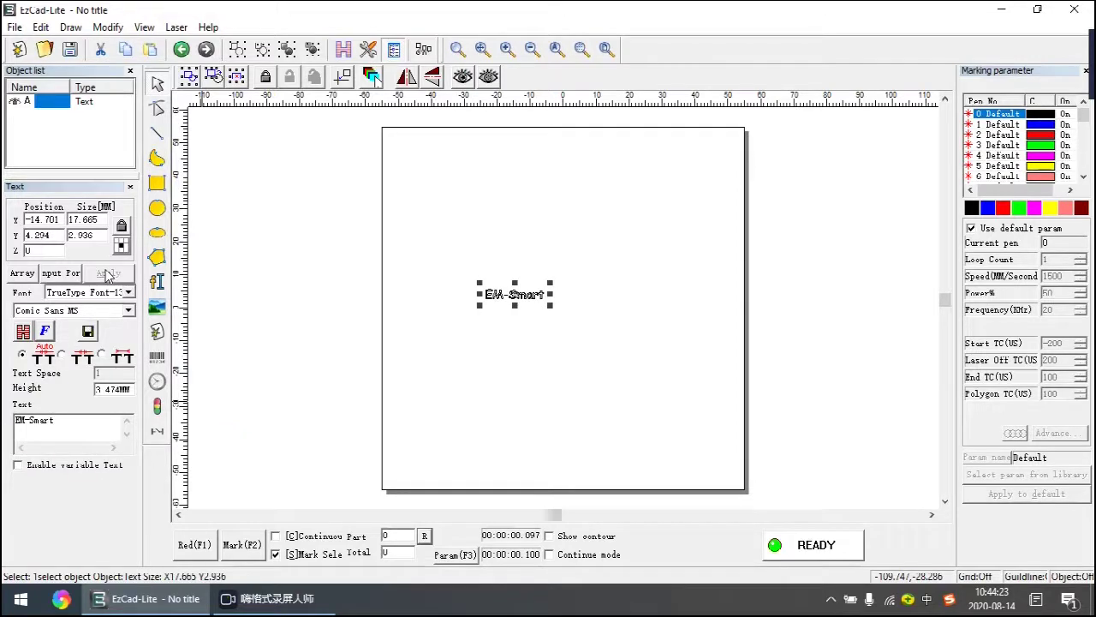
# Change the font of the EM-Smart text to Arial
pyautogui.click(128, 310)
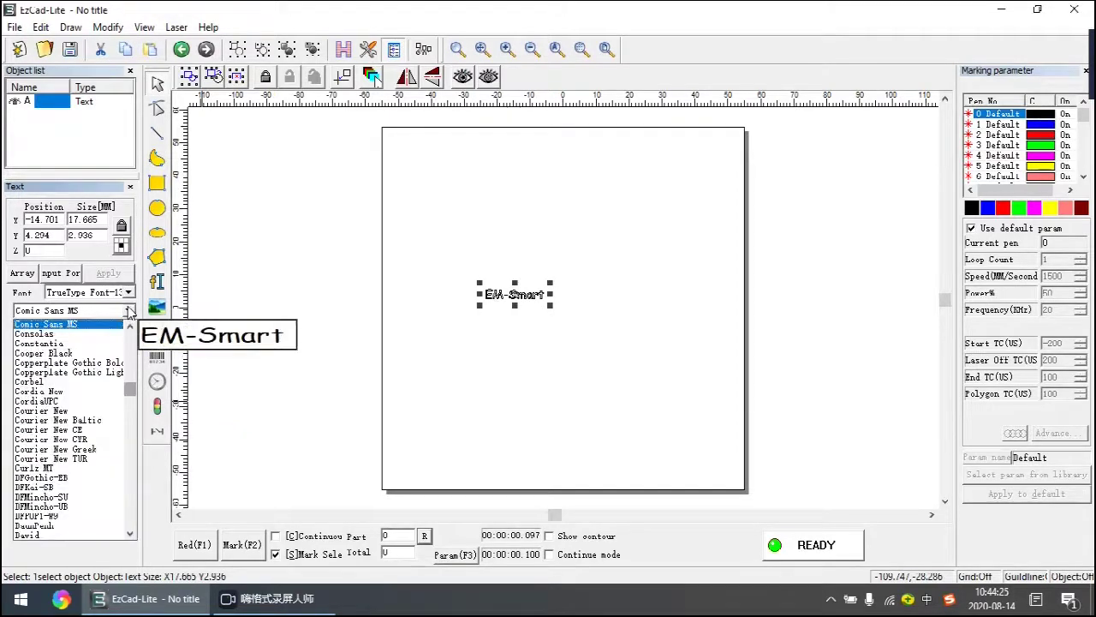
pyautogui.scroll(8, 77, 383)
pyautogui.scroll(10, 77, 383)
pyautogui.scroll(7, 75, 383)
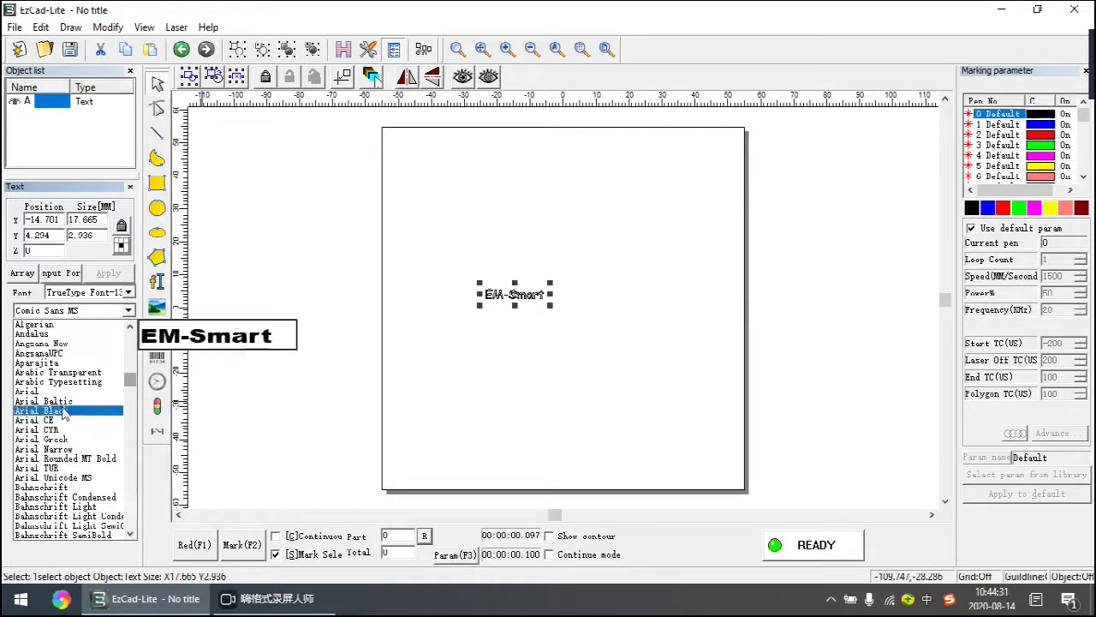
pyautogui.click(51, 392)
pyautogui.click(109, 274)
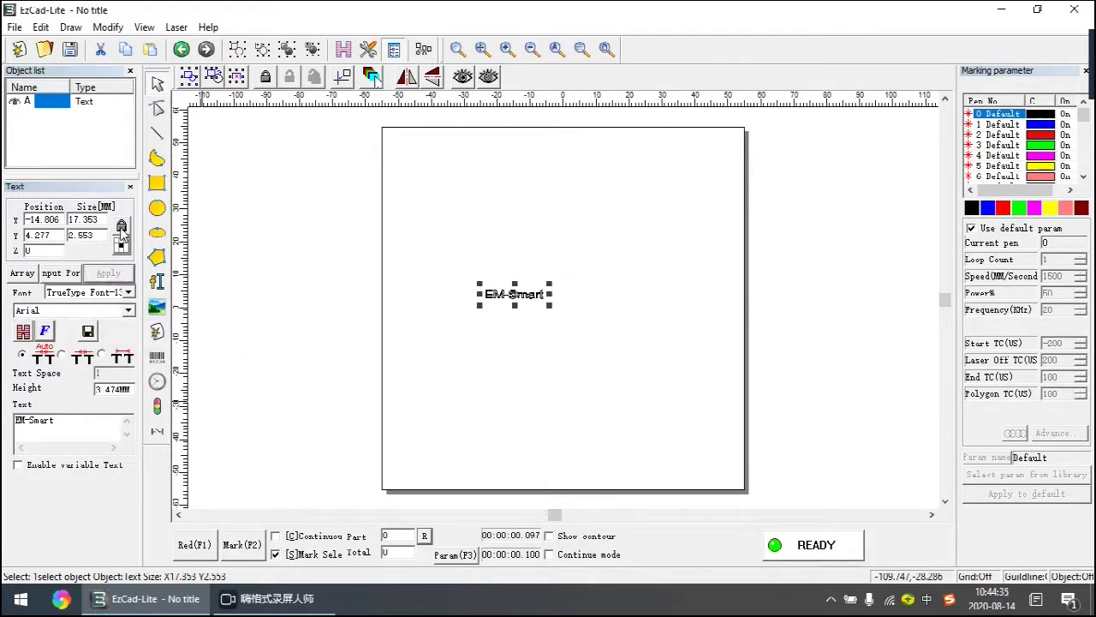
# Resize the text by trying a Y size of 6 mm and a character height of 10 mm, finishing freehand at about 66.3 by 9.8 mm
pyautogui.moveTo(108, 235); pyautogui.dragTo(29, 248)
pyautogui.write('6')
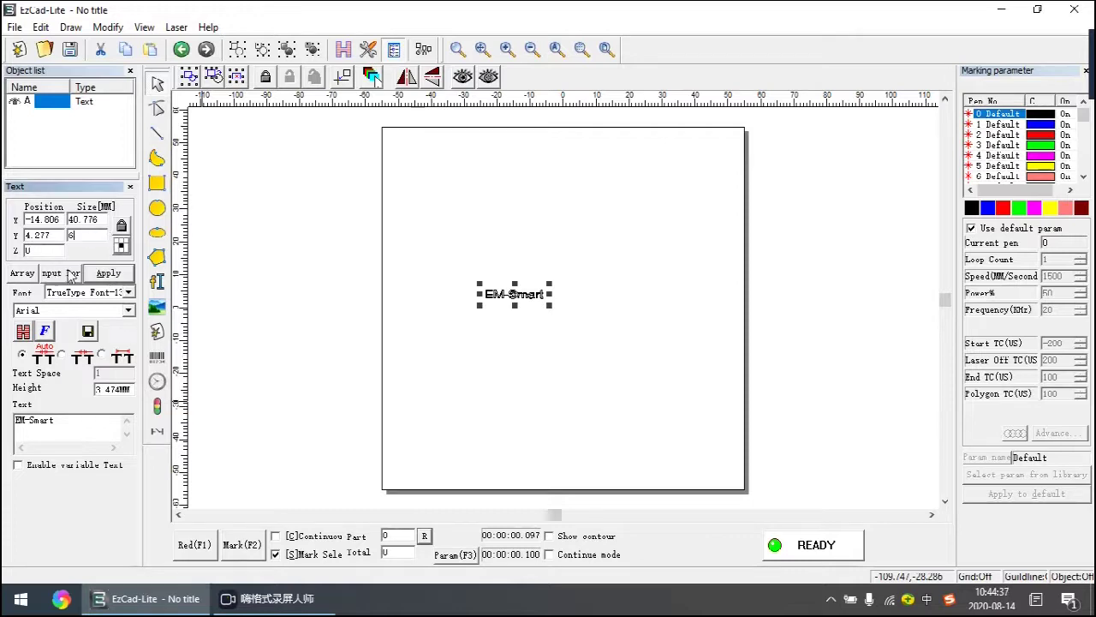
pyautogui.click(107, 272)
pyautogui.doubleClick(113, 389)
pyautogui.write('10')
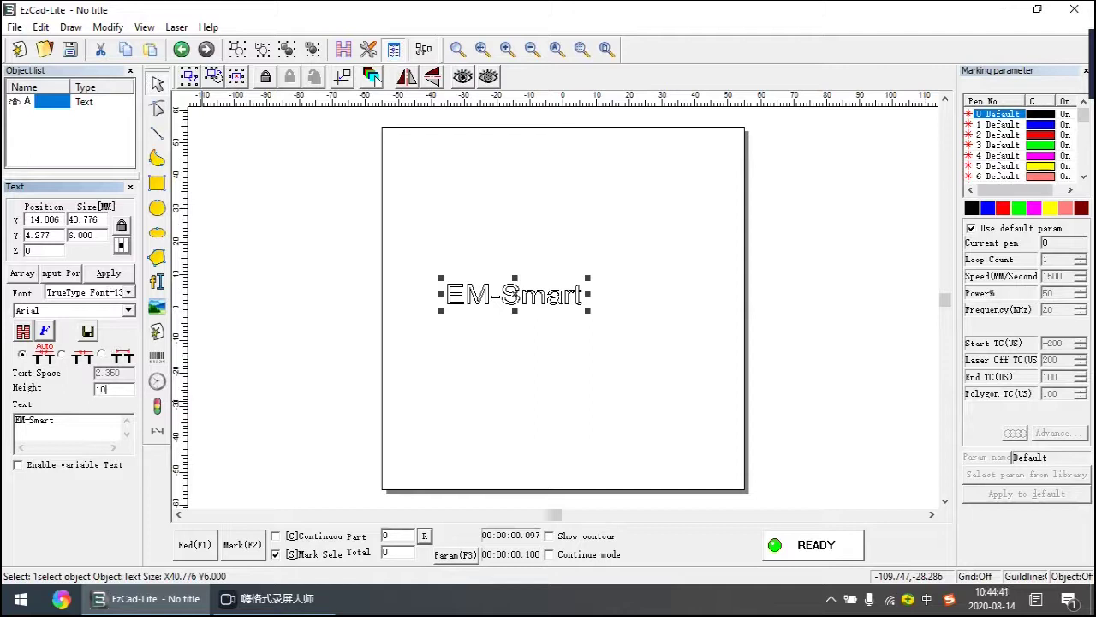
pyautogui.click(114, 274)
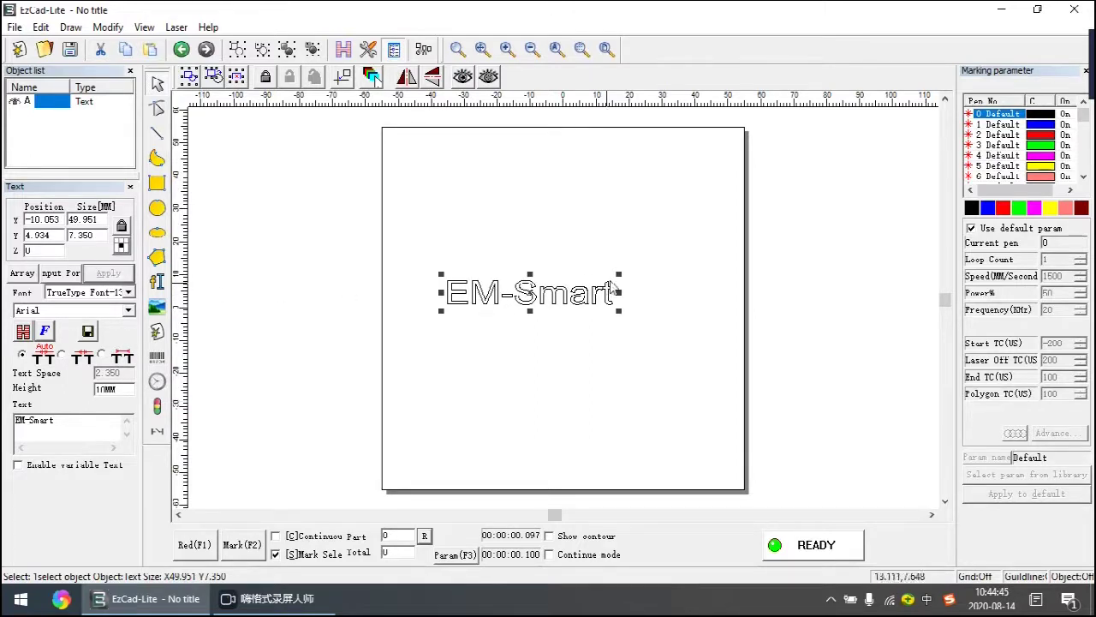
pyautogui.moveTo(618, 274); pyautogui.dragTo(677, 251)
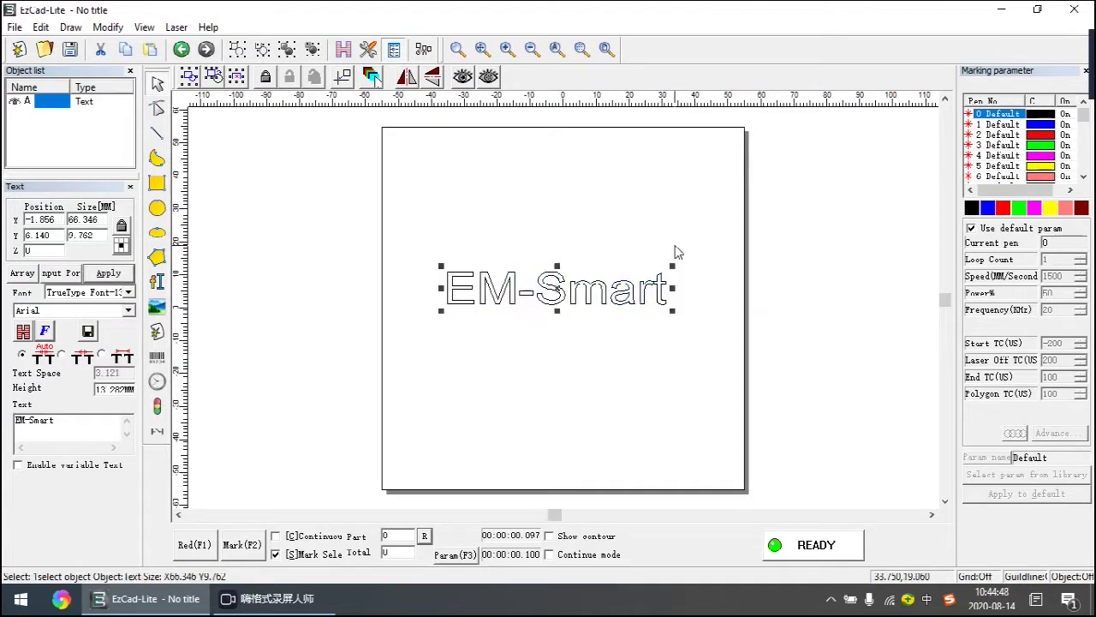
# Centre the enlarged text on the origin and fill it with a hatch using the existing settings
pyautogui.click(343, 77)
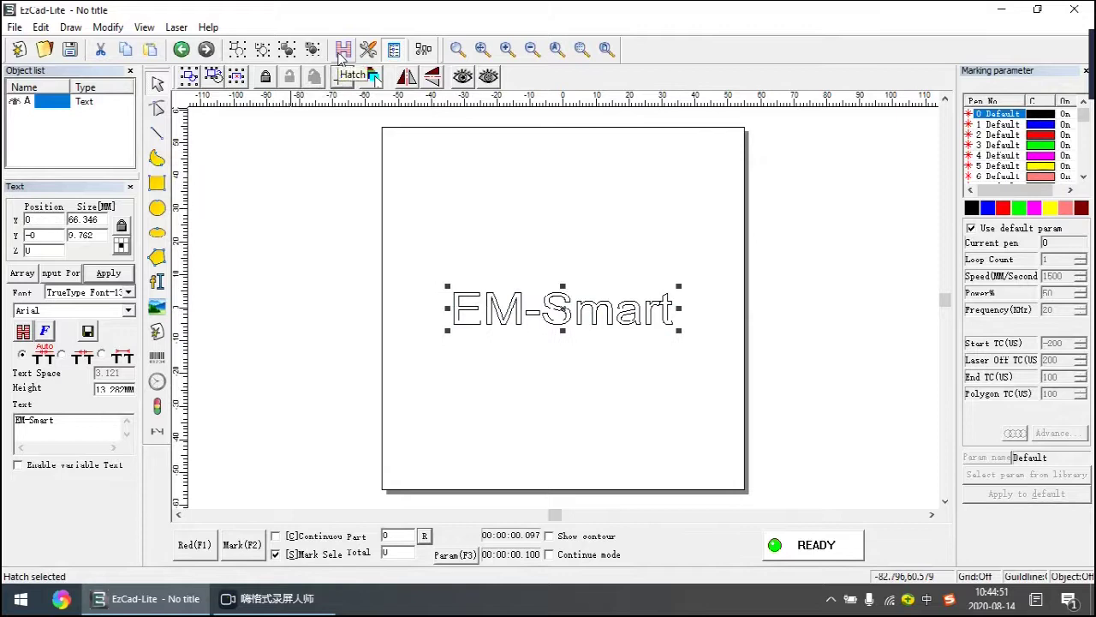
pyautogui.click(342, 49)
pyautogui.click(644, 149)
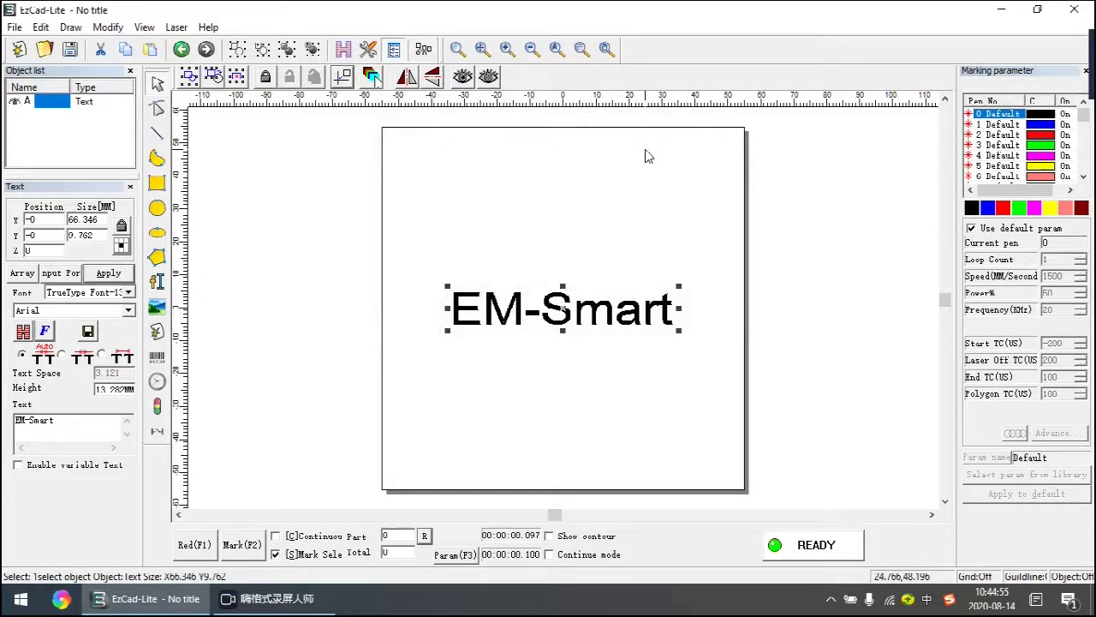
# Preview the hatched text's position with the red light, stop the preview, and start laser marking
pyautogui.click(204, 548)
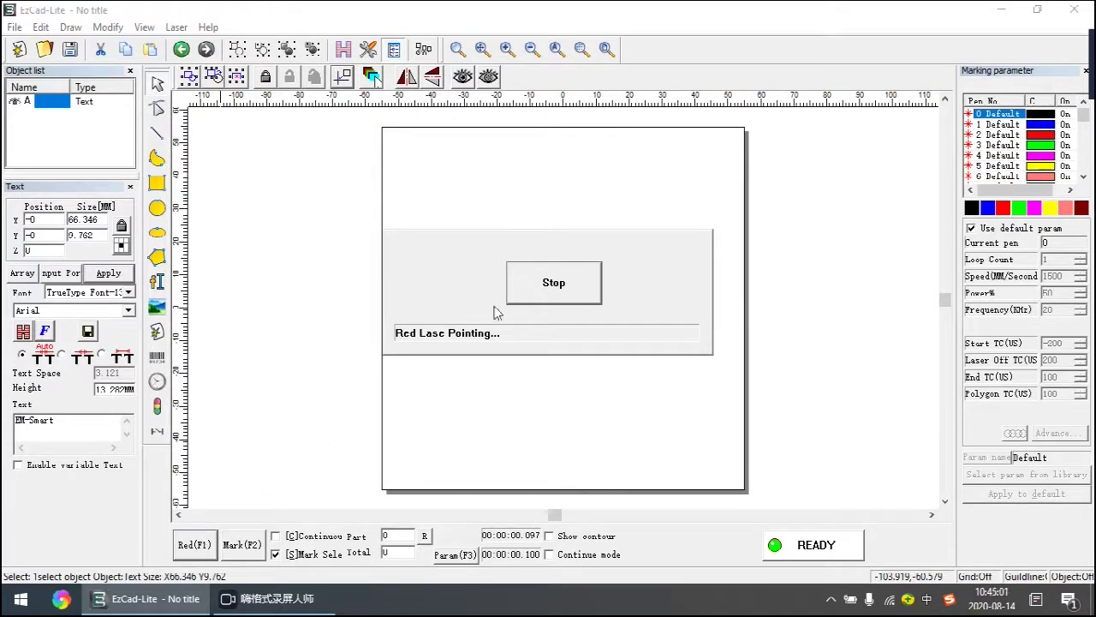
pyautogui.click(520, 296)
pyautogui.click(235, 556)
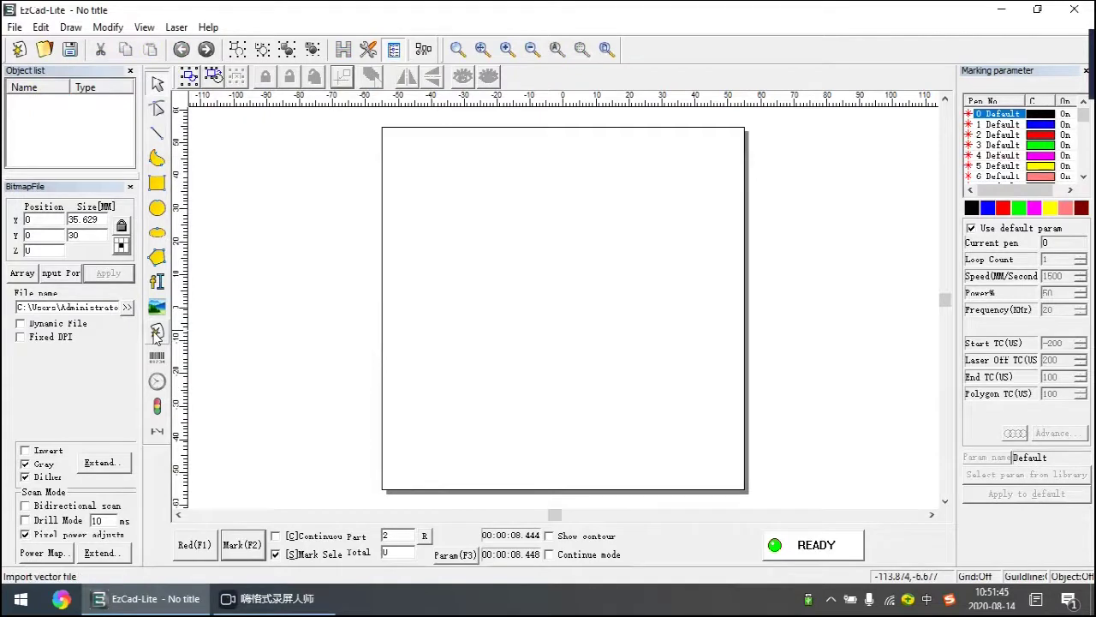
# Import the vector file Tony logo.plt from the Desktop, placed at the centre of the work area
pyautogui.click(157, 332)
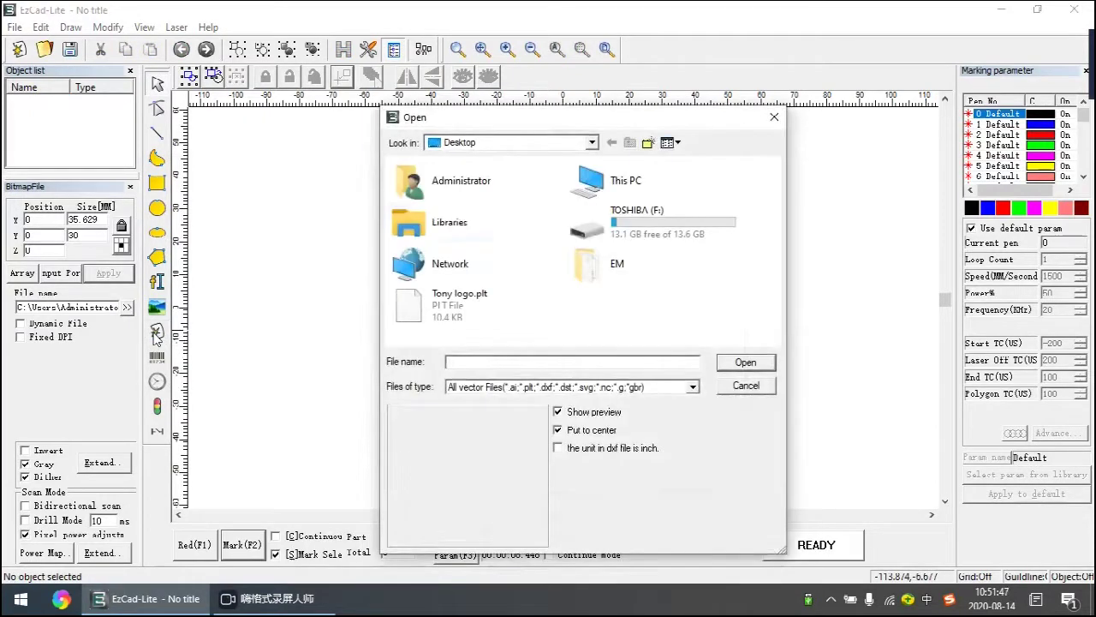
pyautogui.click(467, 142)
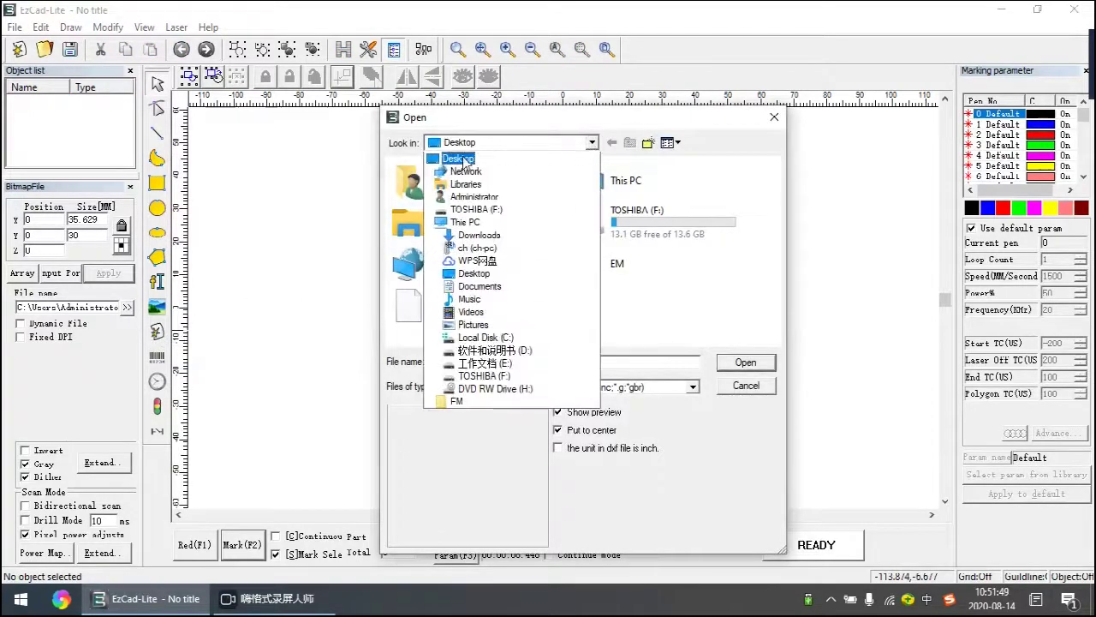
pyautogui.click(463, 156)
pyautogui.click(450, 302)
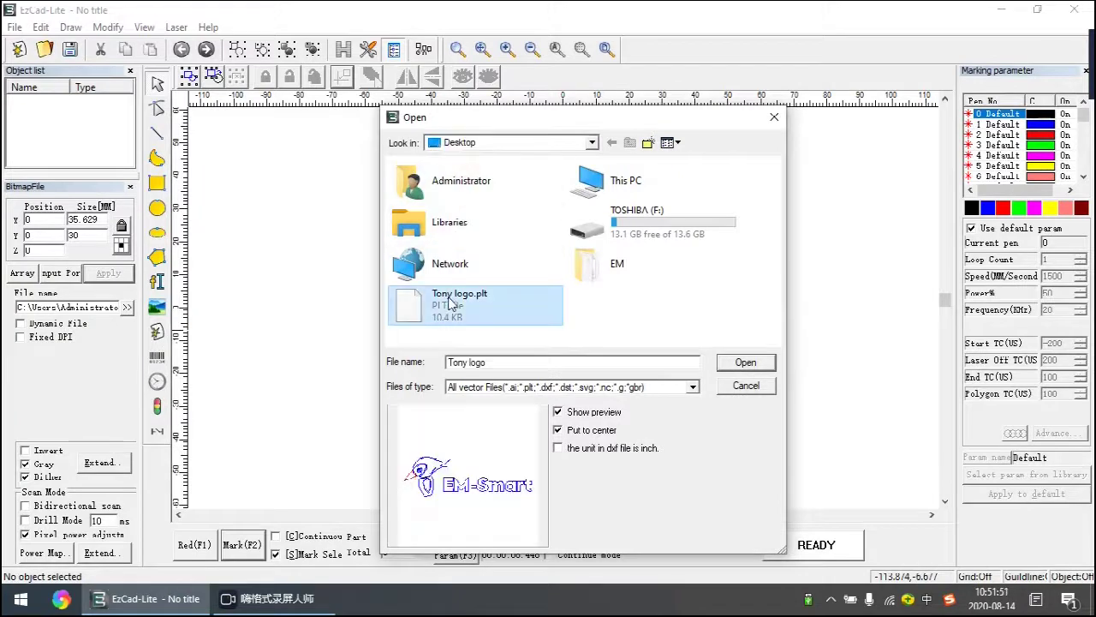
pyautogui.click(746, 362)
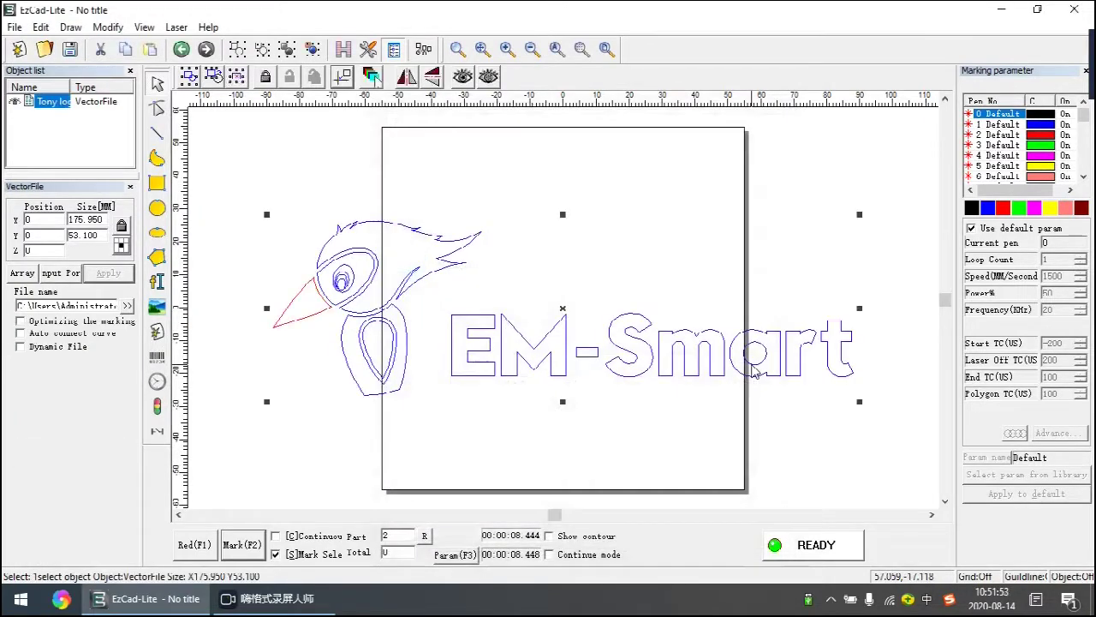
# Set the imported logo's Y size to 30 mm, keeping its proportions
pyautogui.doubleClick(99, 236)
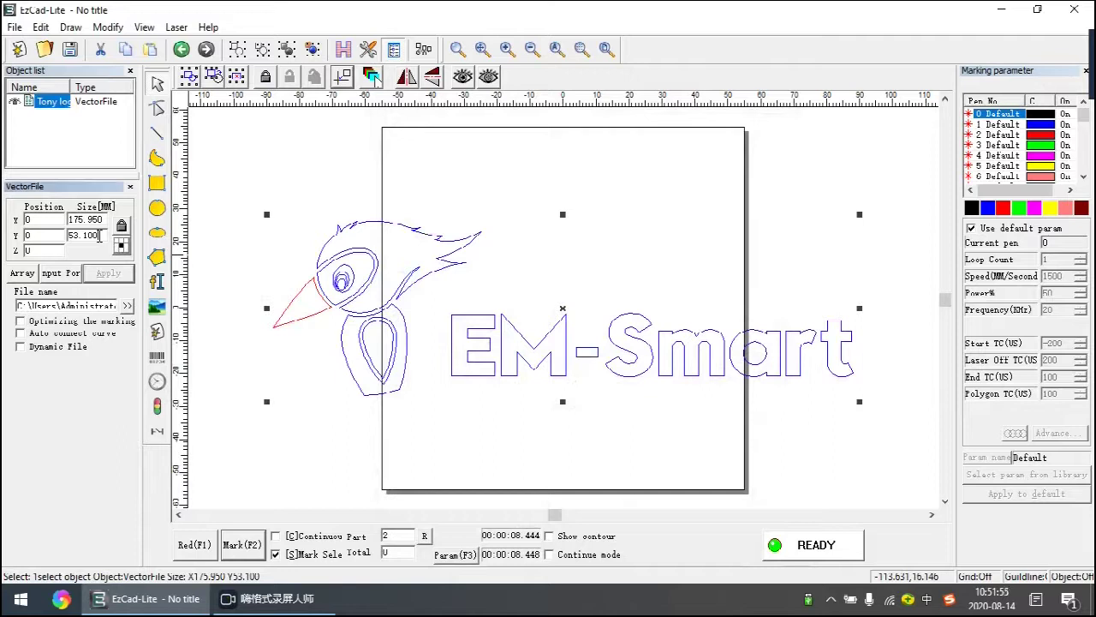
pyautogui.write('30')
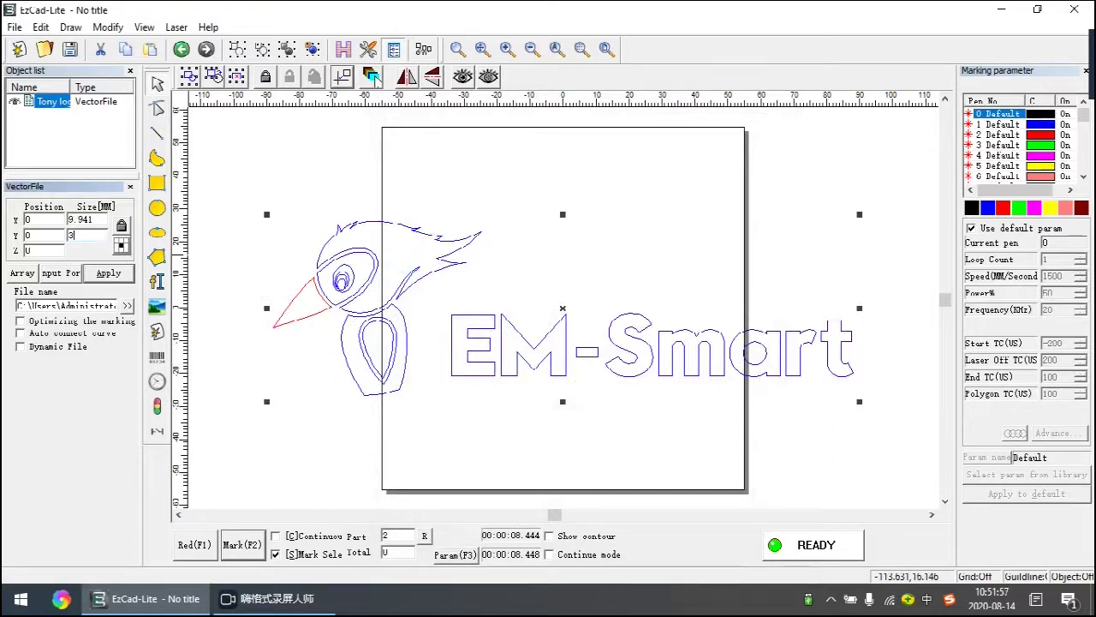
pyautogui.click(109, 272)
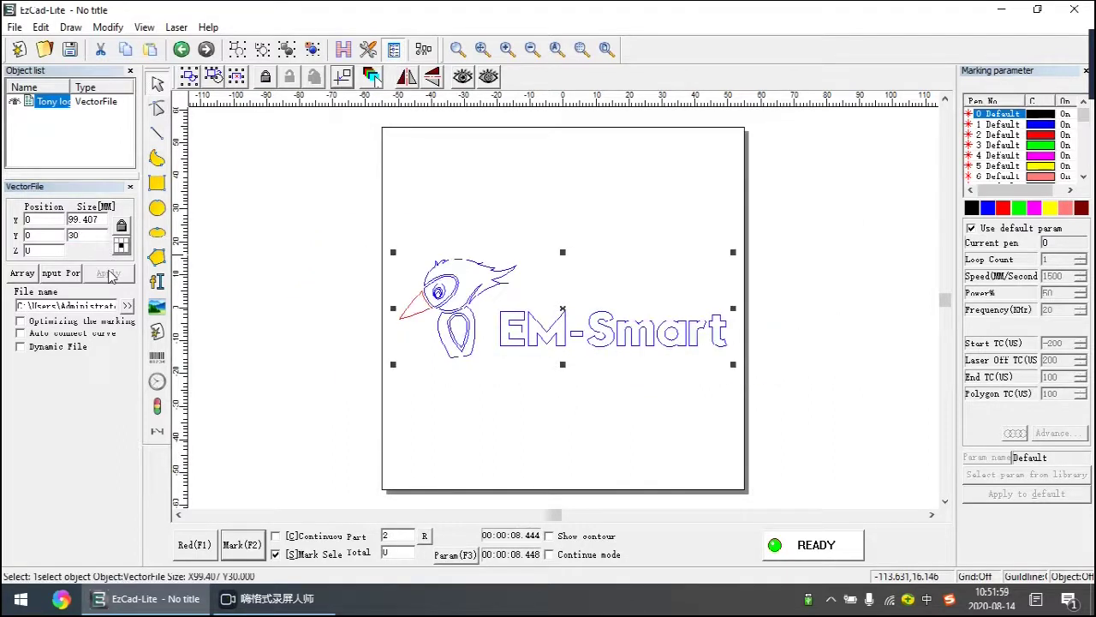
# Reduce the imported logo to a Y size of 10 mm, keeping its proportions
pyautogui.doubleClick(74, 235)
pyautogui.write('1')
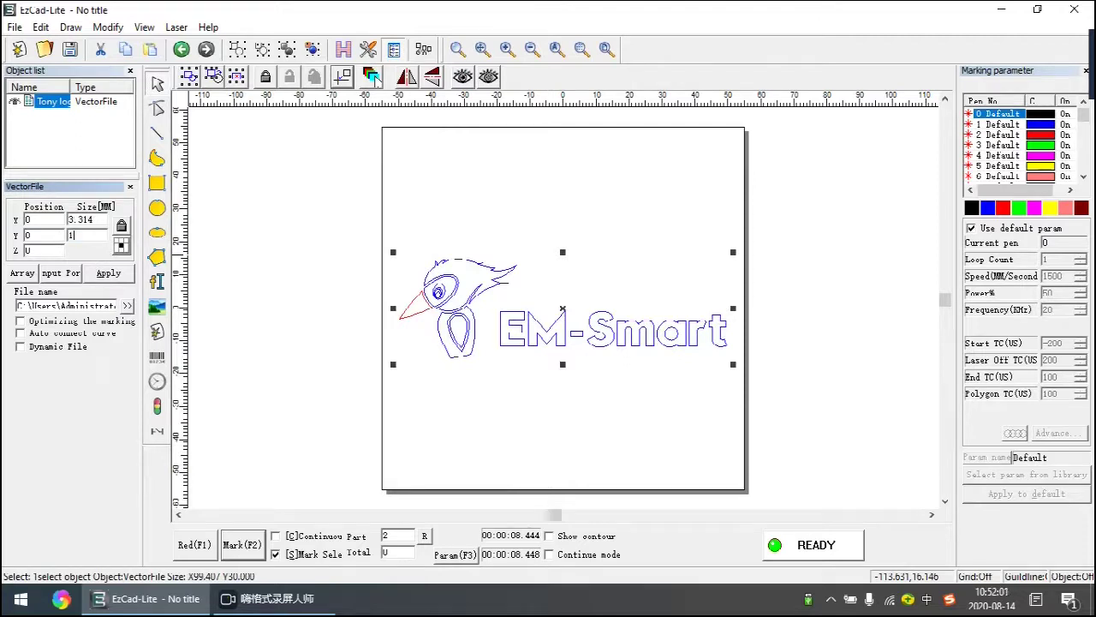
pyautogui.write('0')
pyautogui.click(101, 275)
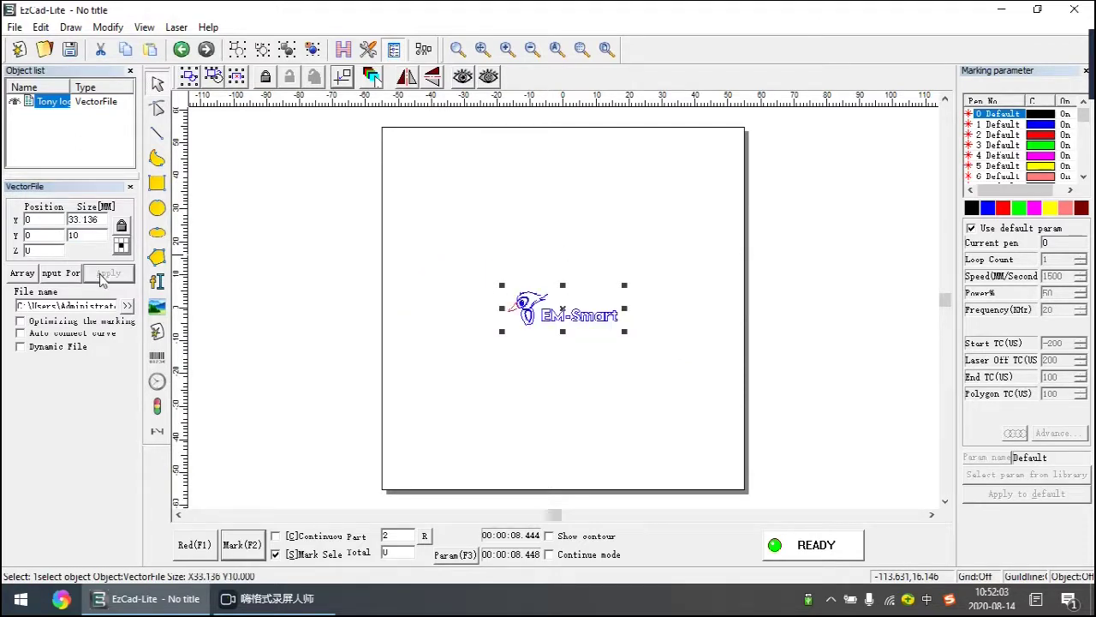
# Fill the logo with a cross hatch, keeping the existing -45 degree angle and 0.08 mm line space
pyautogui.click(352, 50)
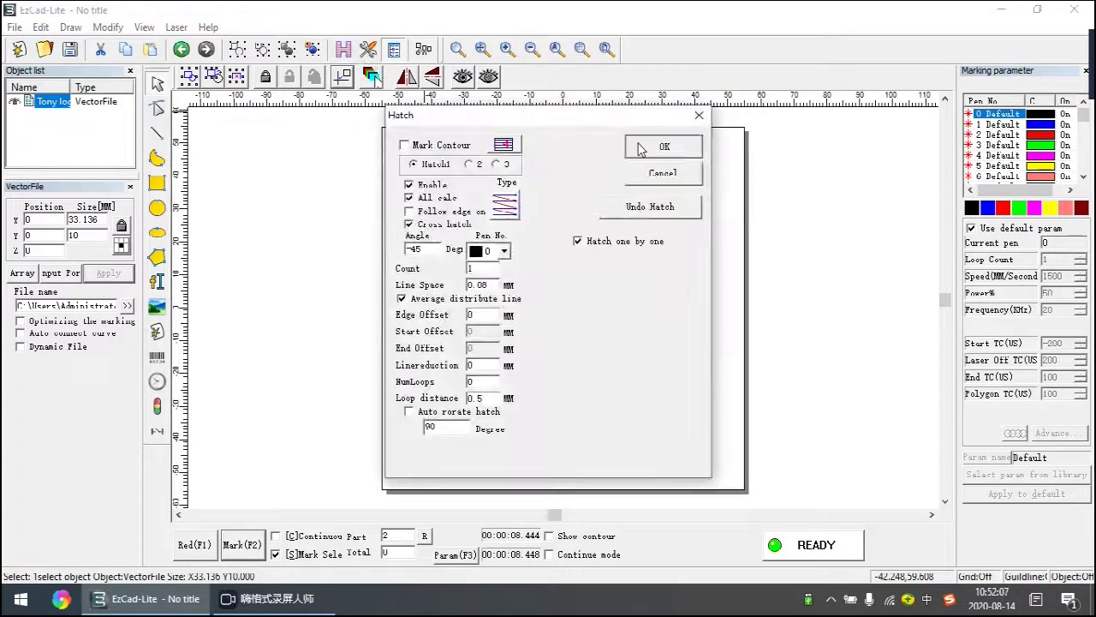
pyautogui.click(656, 143)
pyautogui.scroll(3, 600, 271)
pyautogui.scroll(-3, 600, 271)
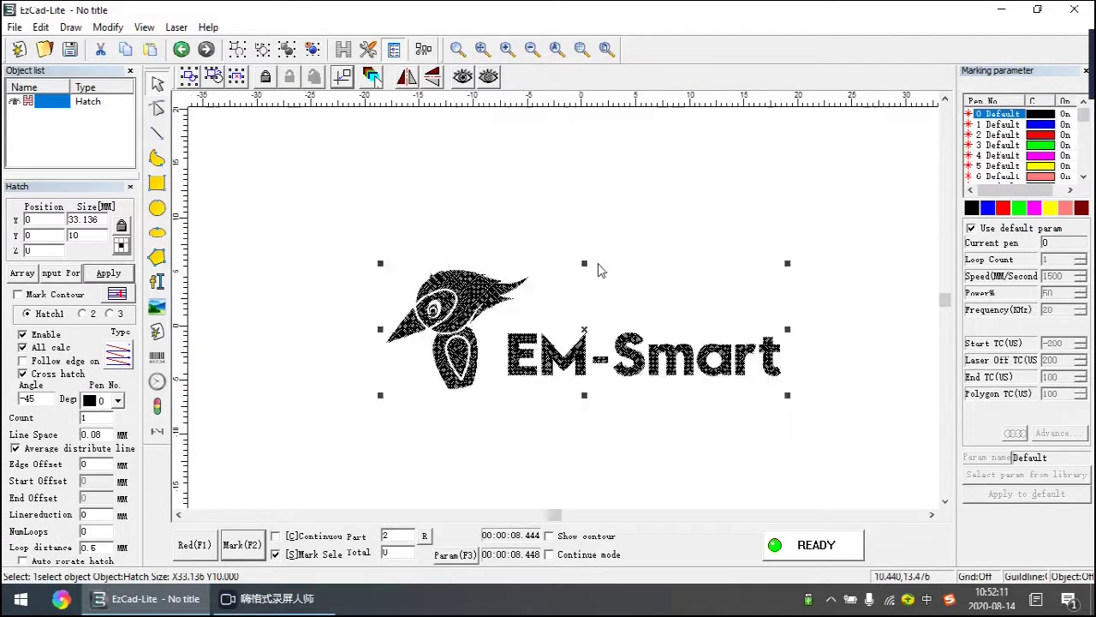
# Preview the hatched logo's position with the red light, stop the preview, and start laser marking
pyautogui.click(188, 545)
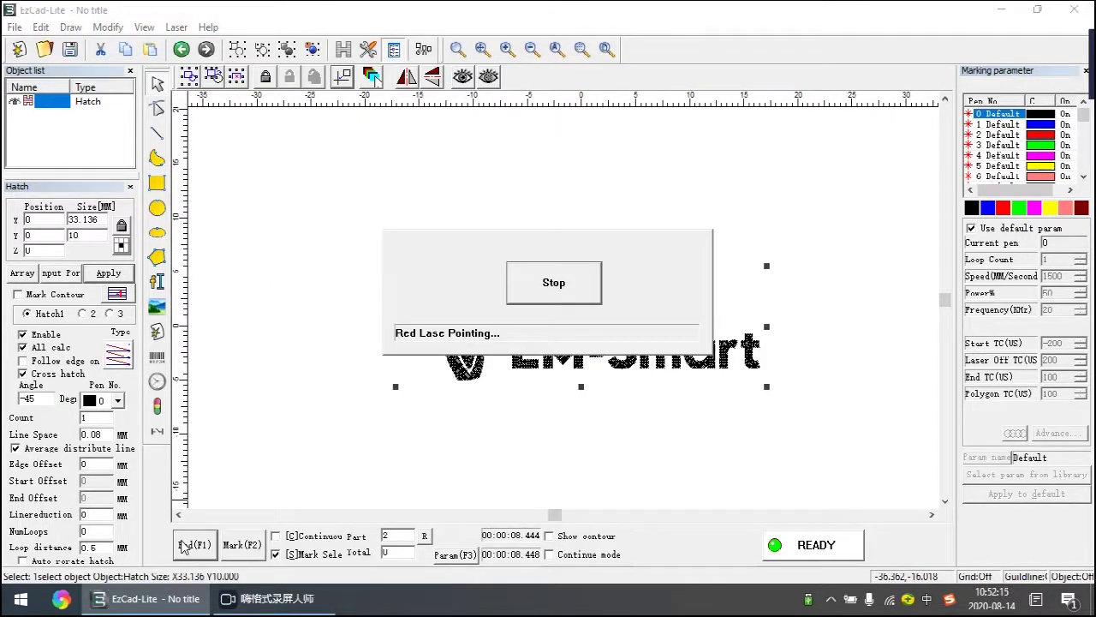
pyautogui.click(526, 291)
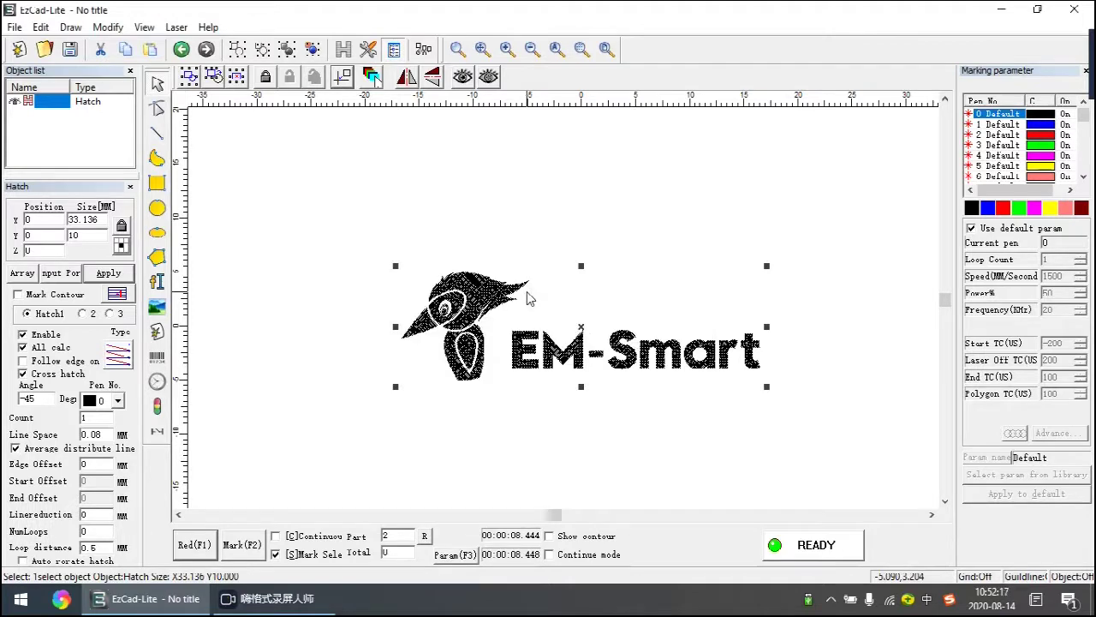
pyautogui.click(251, 542)
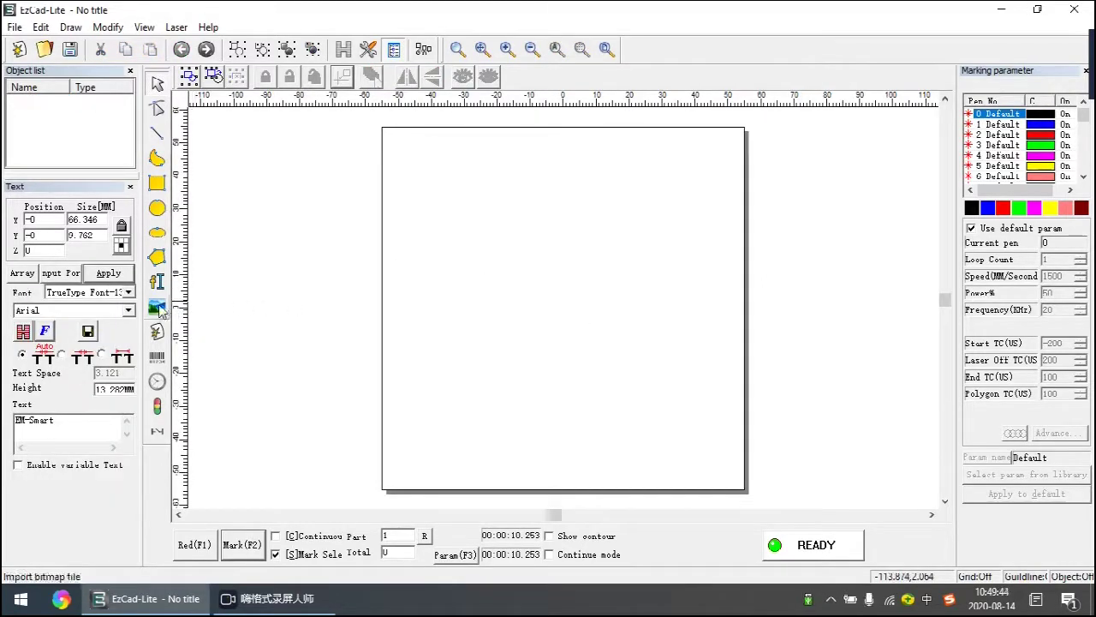
# Import the bitmap image Yellow Crane Tower from the Desktop, placed at the centre of the work area
pyautogui.click(157, 308)
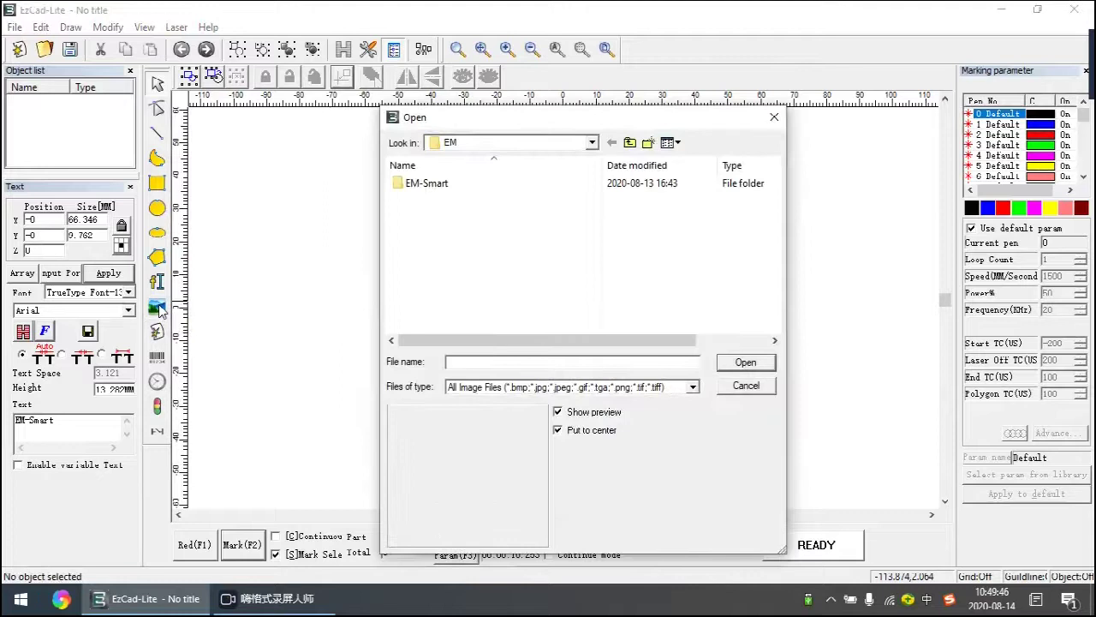
pyautogui.click(592, 143)
pyautogui.click(441, 159)
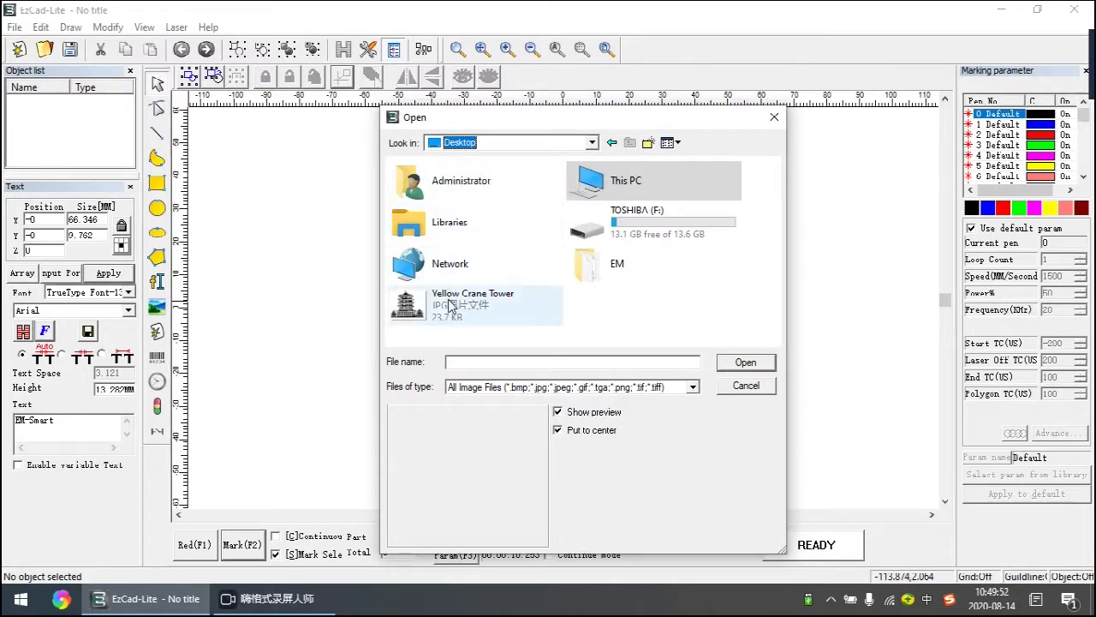
pyautogui.click(450, 306)
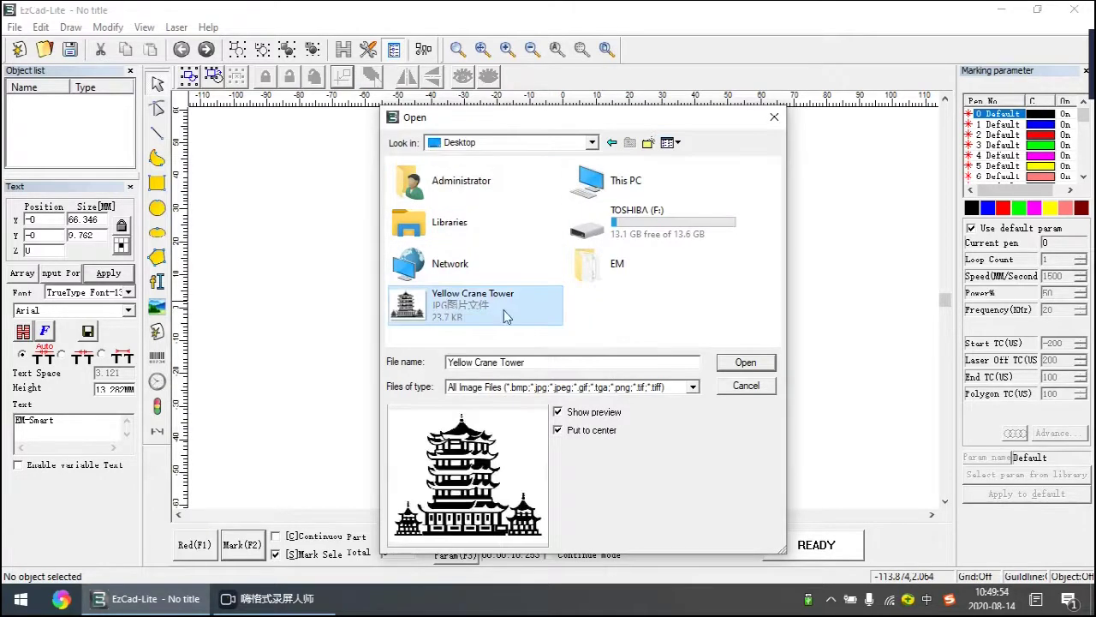
pyautogui.click(742, 363)
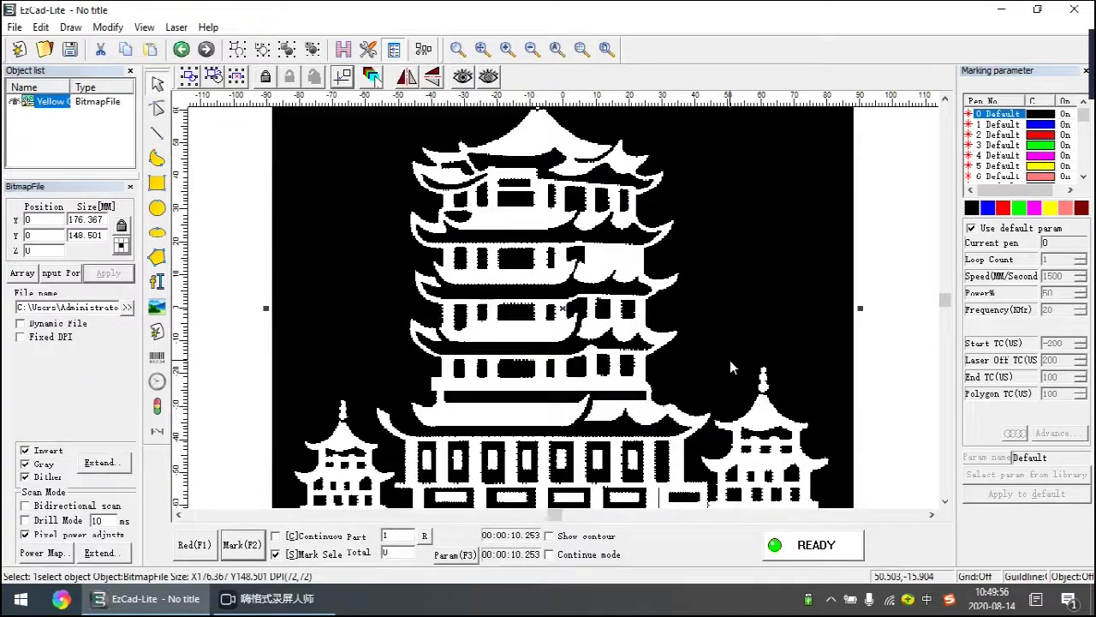
# Turn off Invert for the tower bitmap and set its Y size to 30 mm, keeping its proportions
pyautogui.click(41, 449)
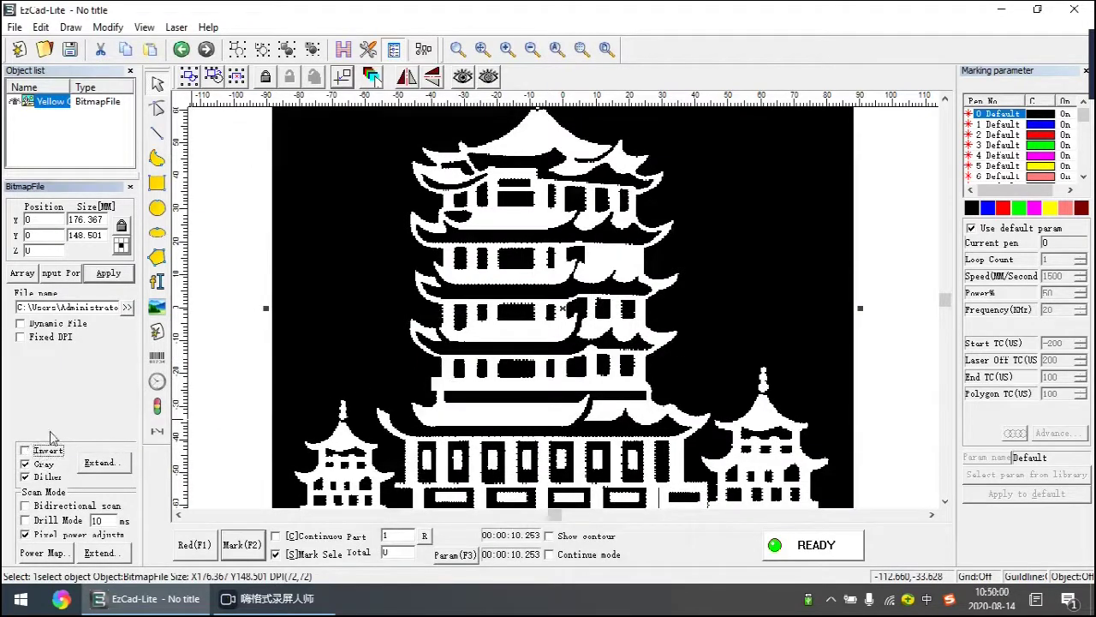
pyautogui.click(100, 274)
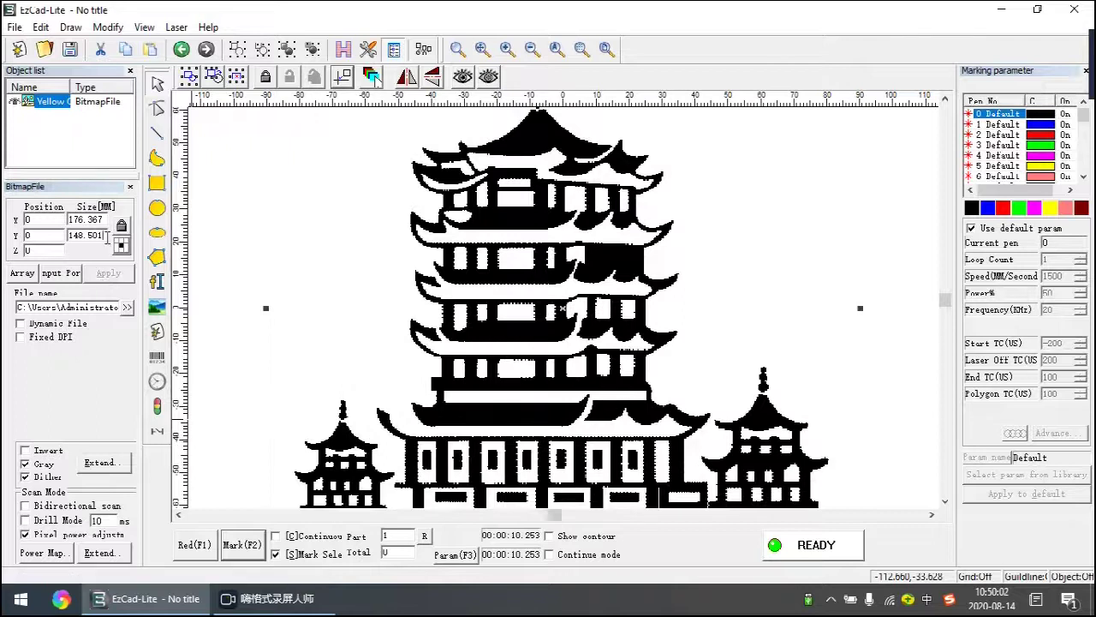
pyautogui.doubleClick(101, 235)
pyautogui.write('30')
pyautogui.click(100, 274)
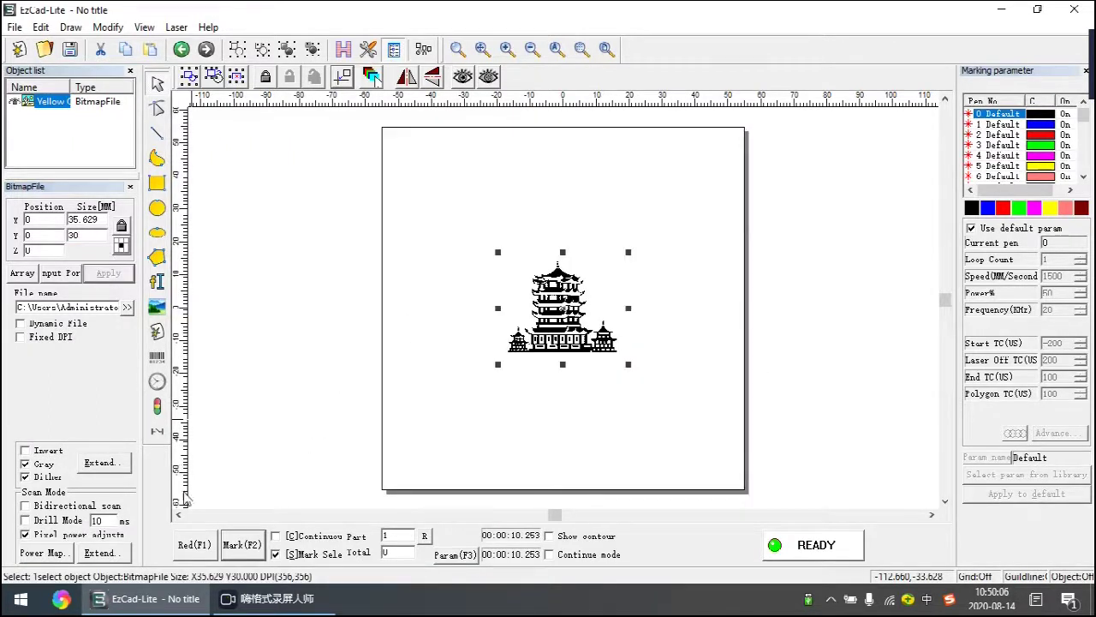
# Preview the tower bitmap's position with the red light, stop the preview, and start laser marking
pyautogui.click(196, 549)
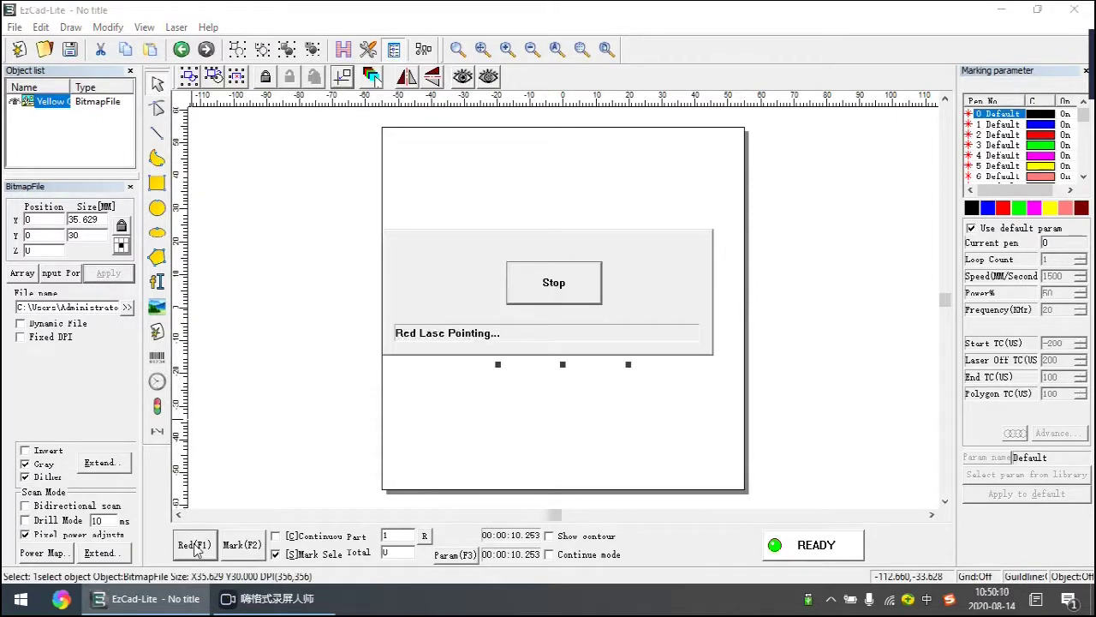
pyautogui.click(557, 281)
pyautogui.click(245, 546)
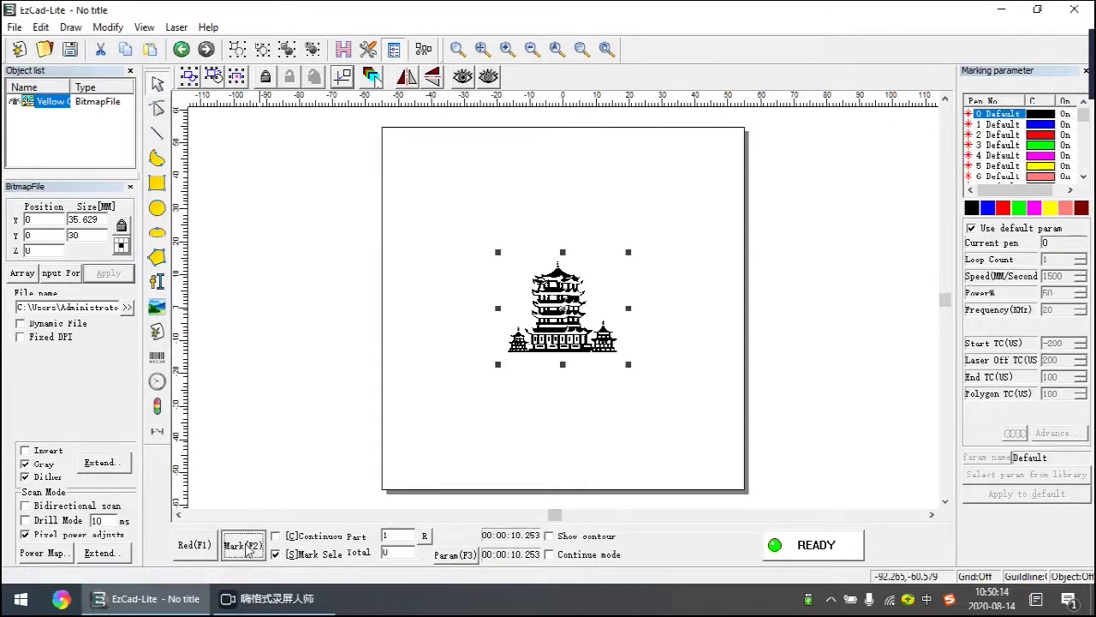